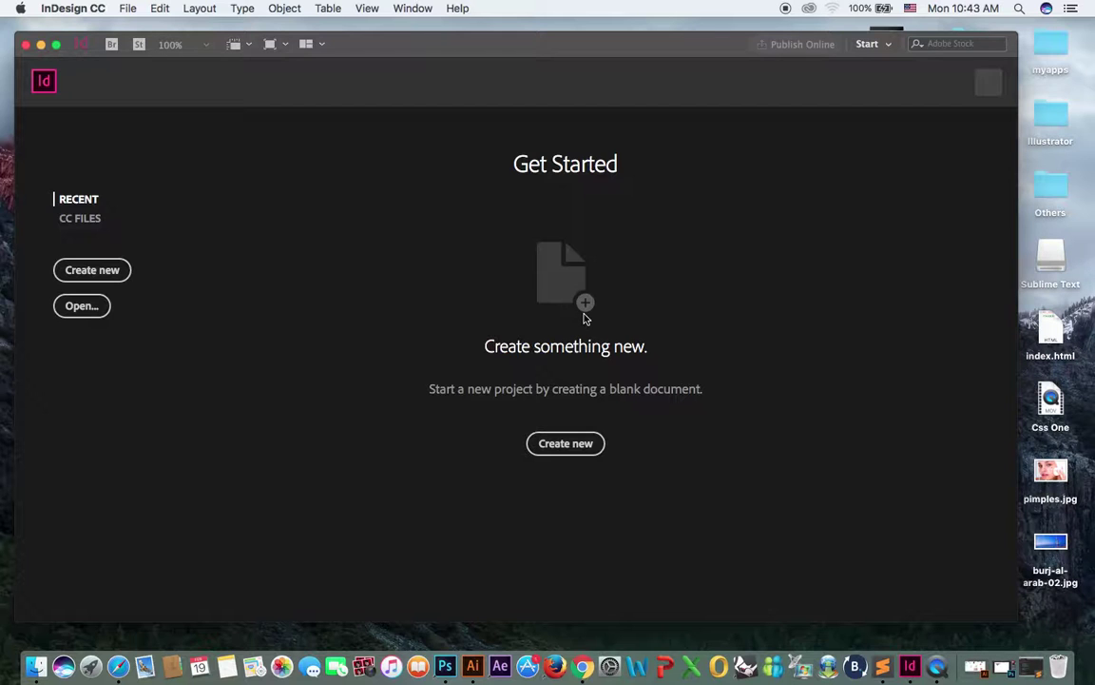
- Start a new document, look through the Saved, Print, Web and Mobile presets, and choose the A4 print preset
left_click(95, 271)
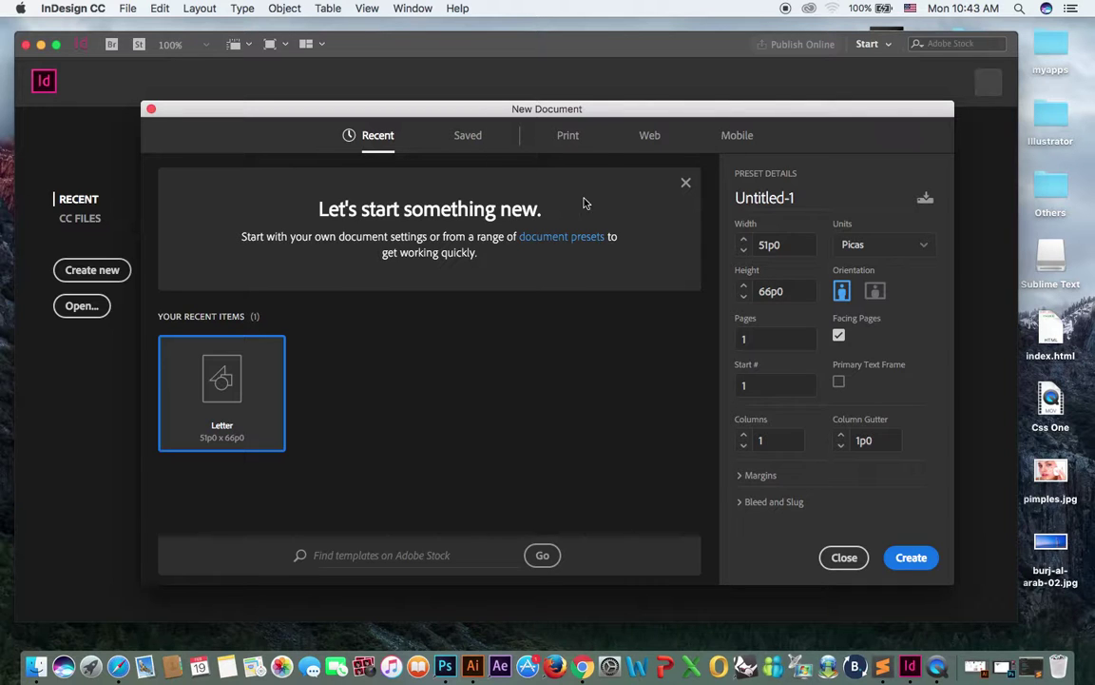
left_click(447, 133)
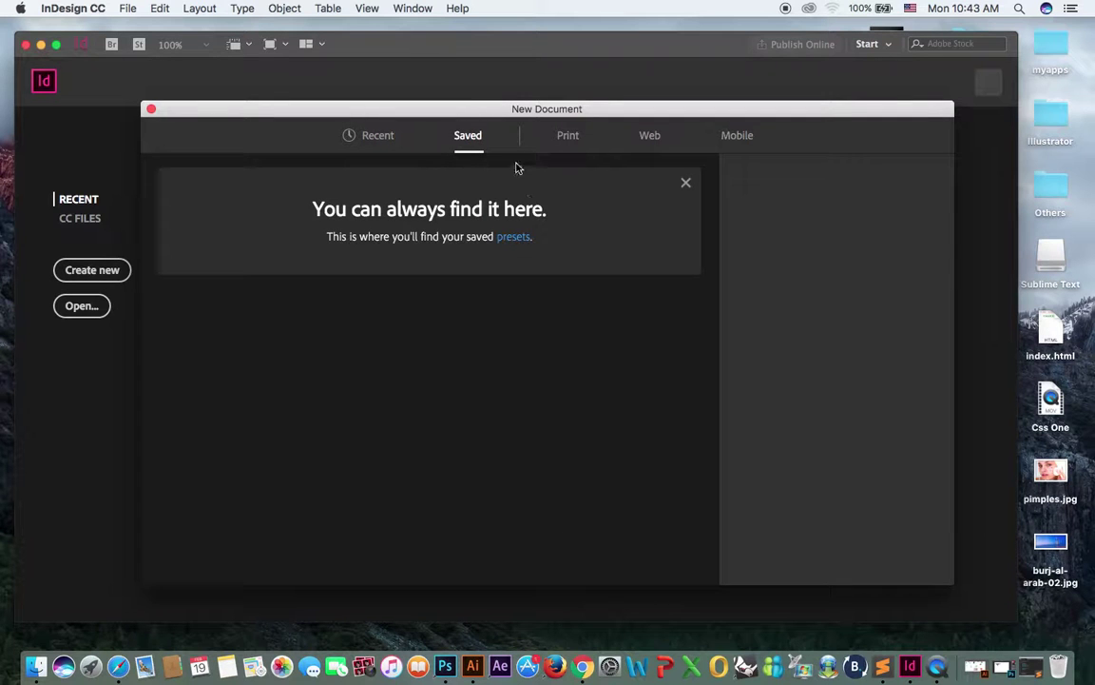
left_click(568, 145)
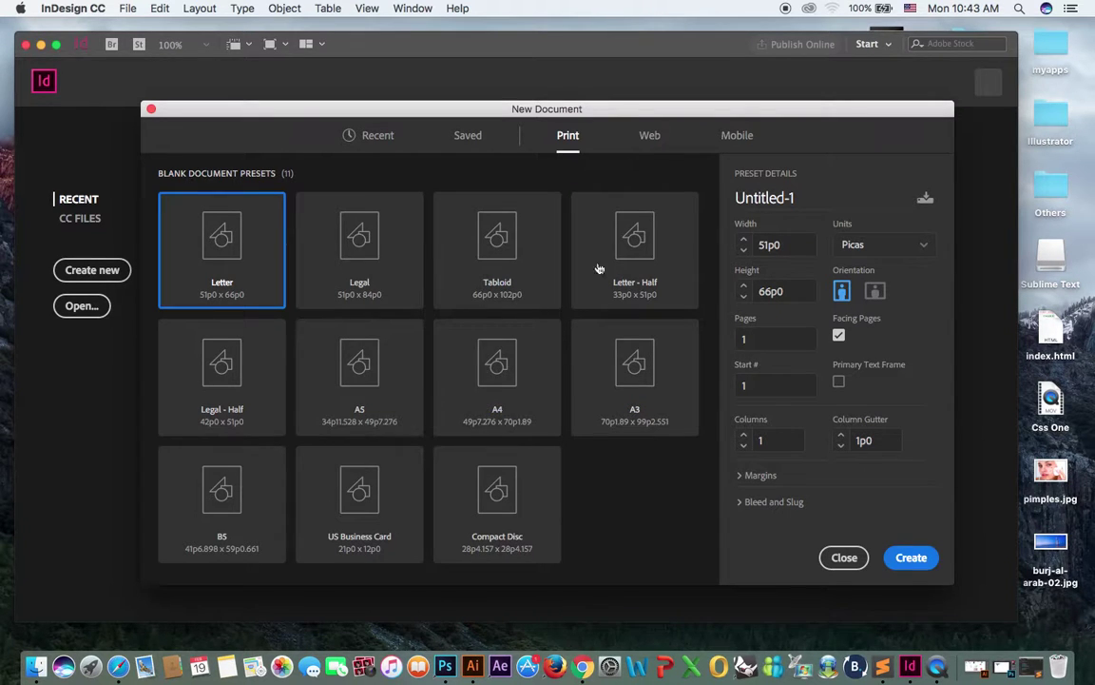
left_click(650, 139)
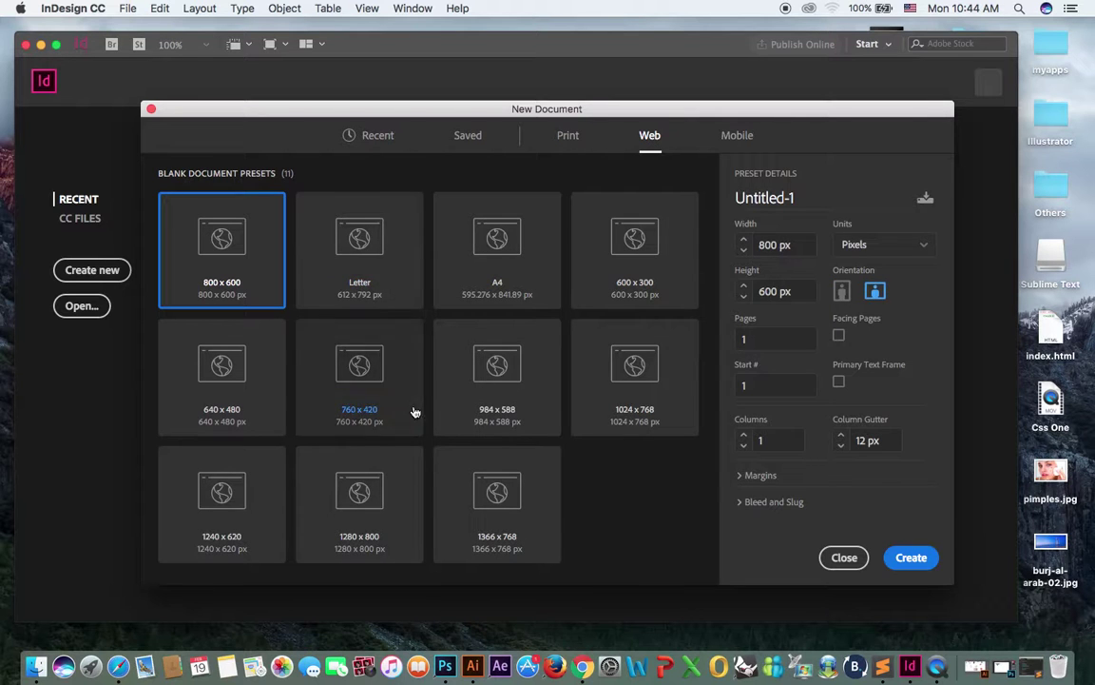
left_click(737, 137)
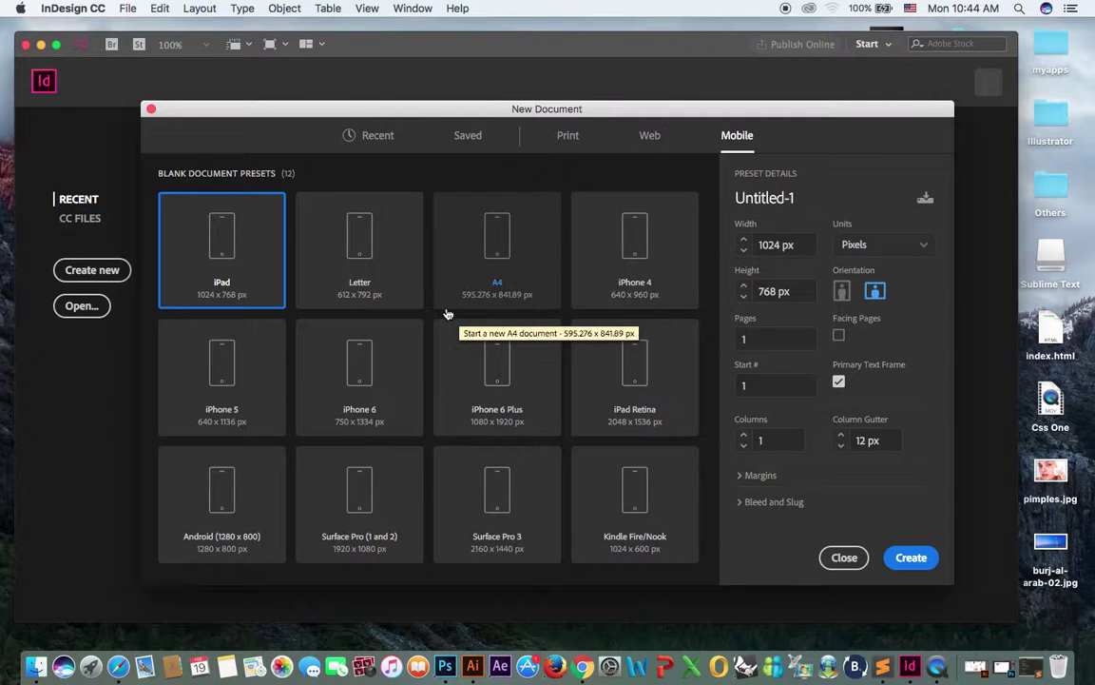
left_click(576, 138)
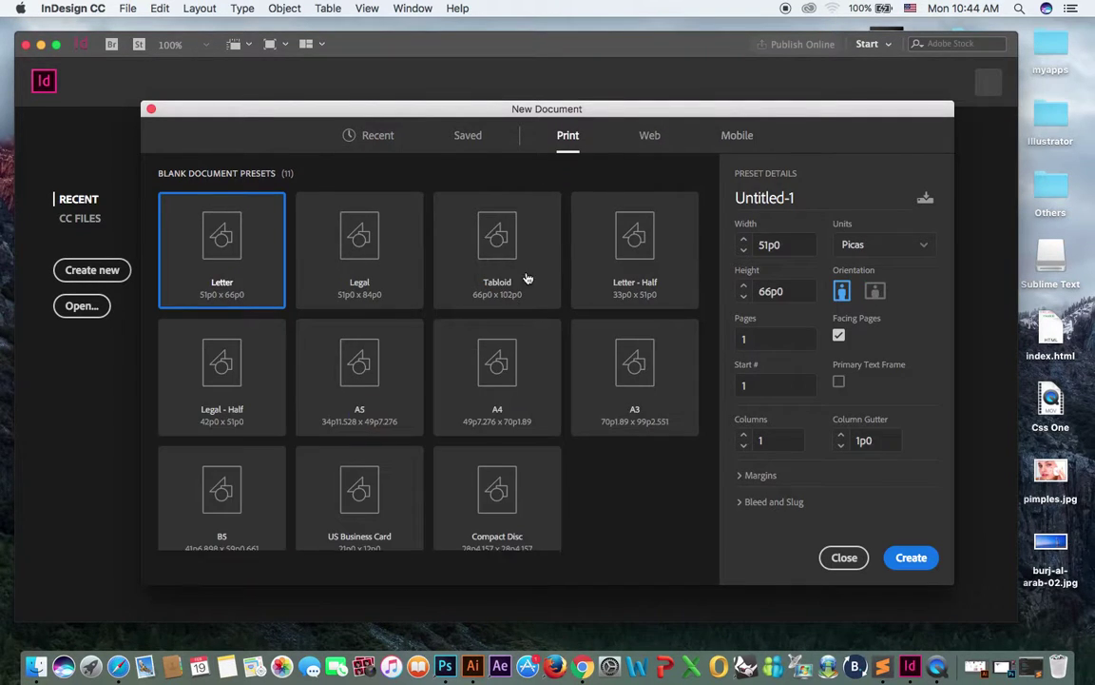
left_click(486, 384)
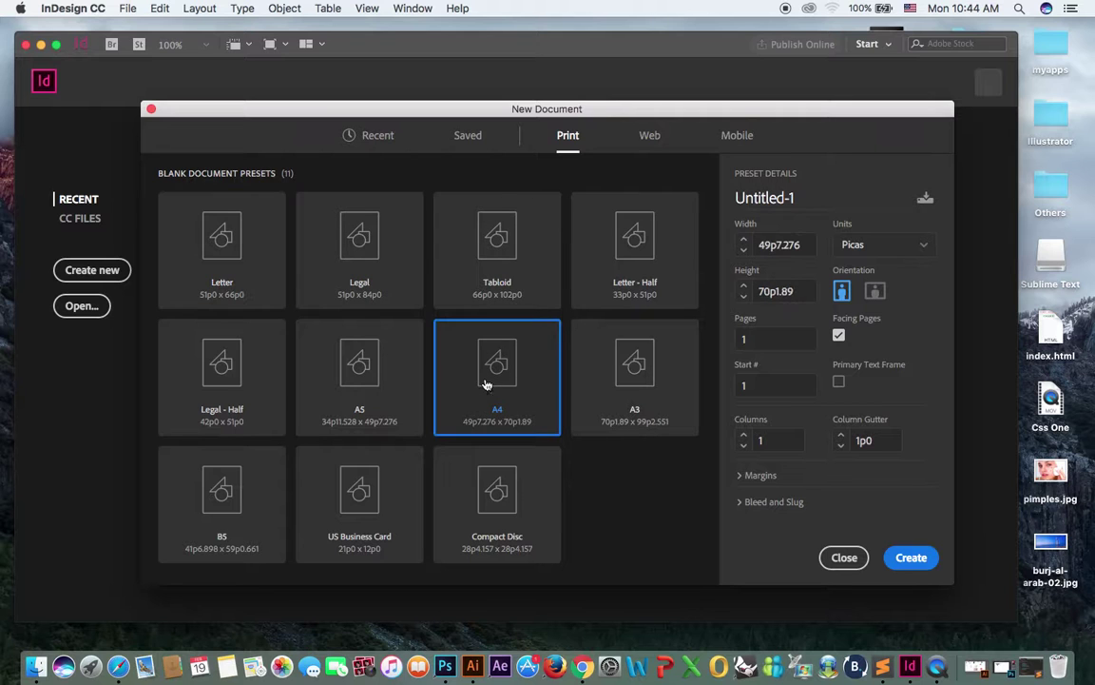
- Set the units to inches and create the A4 document with one page and one column
left_click(890, 249)
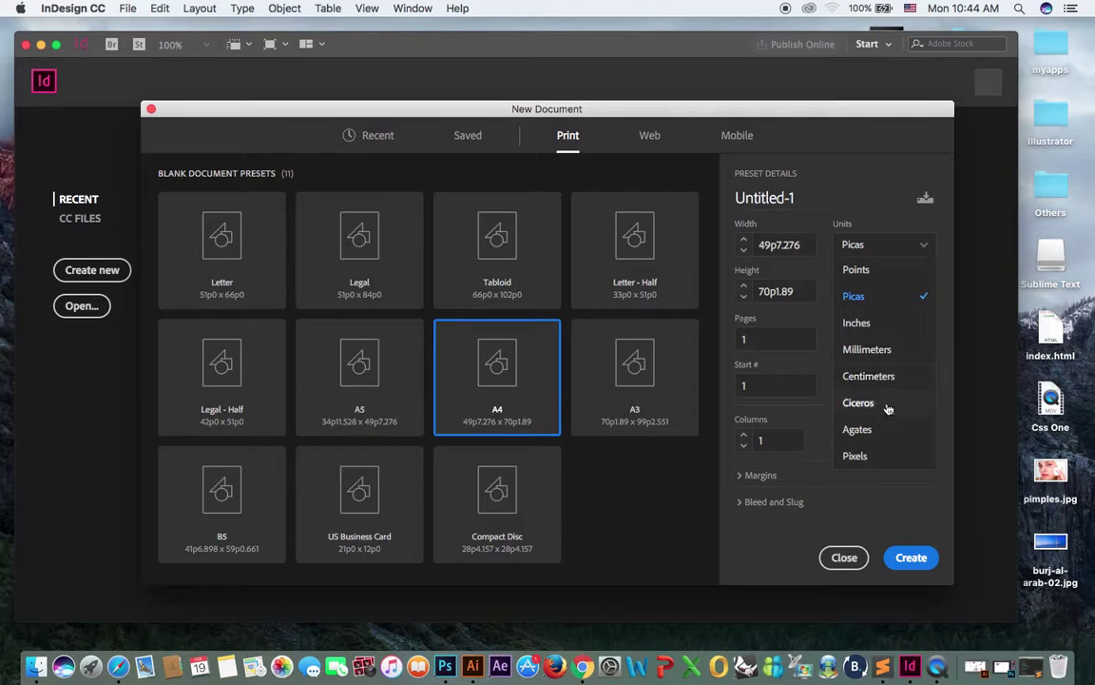
left_click(876, 330)
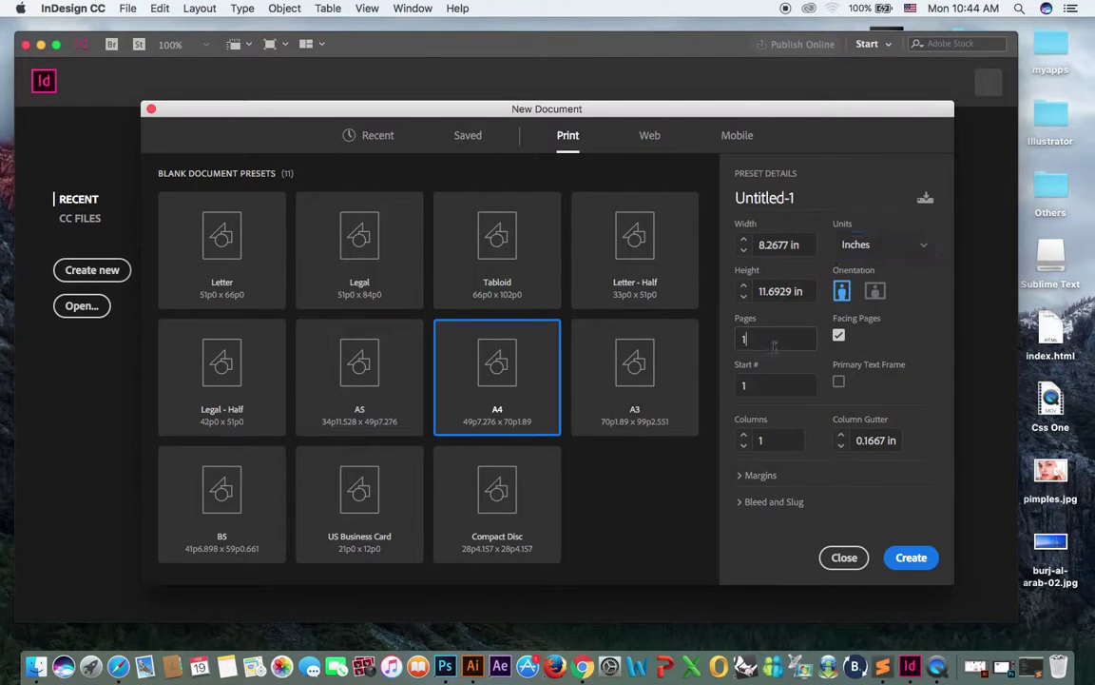
left_click(767, 340)
left_click(709, 346)
left_click(775, 440)
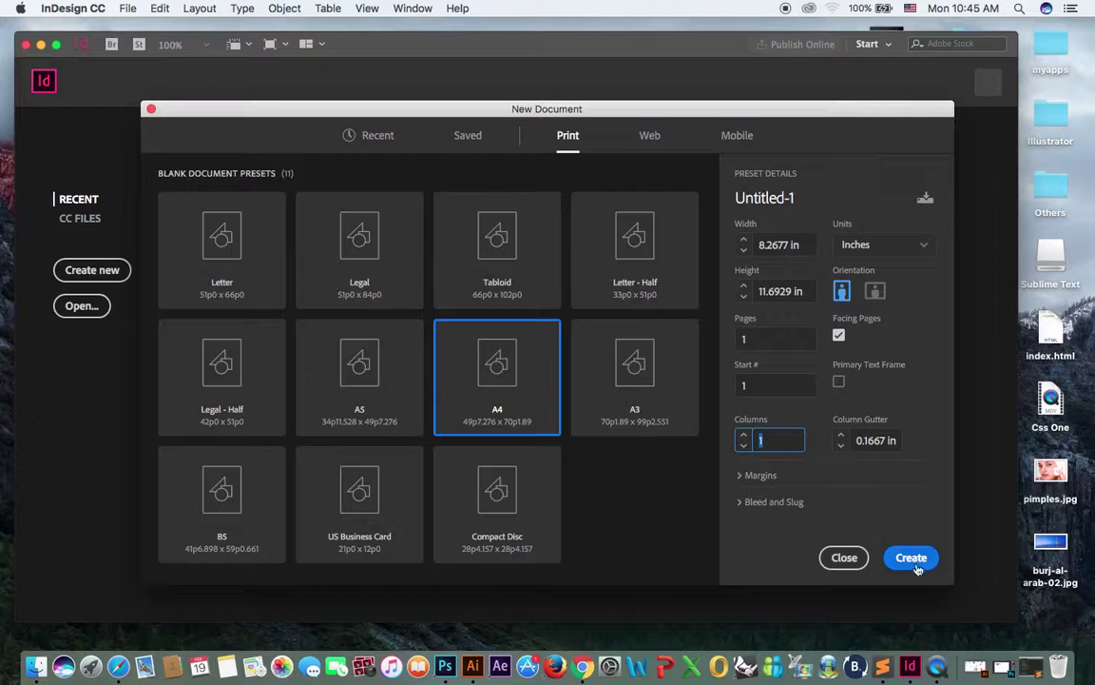
left_click(781, 441)
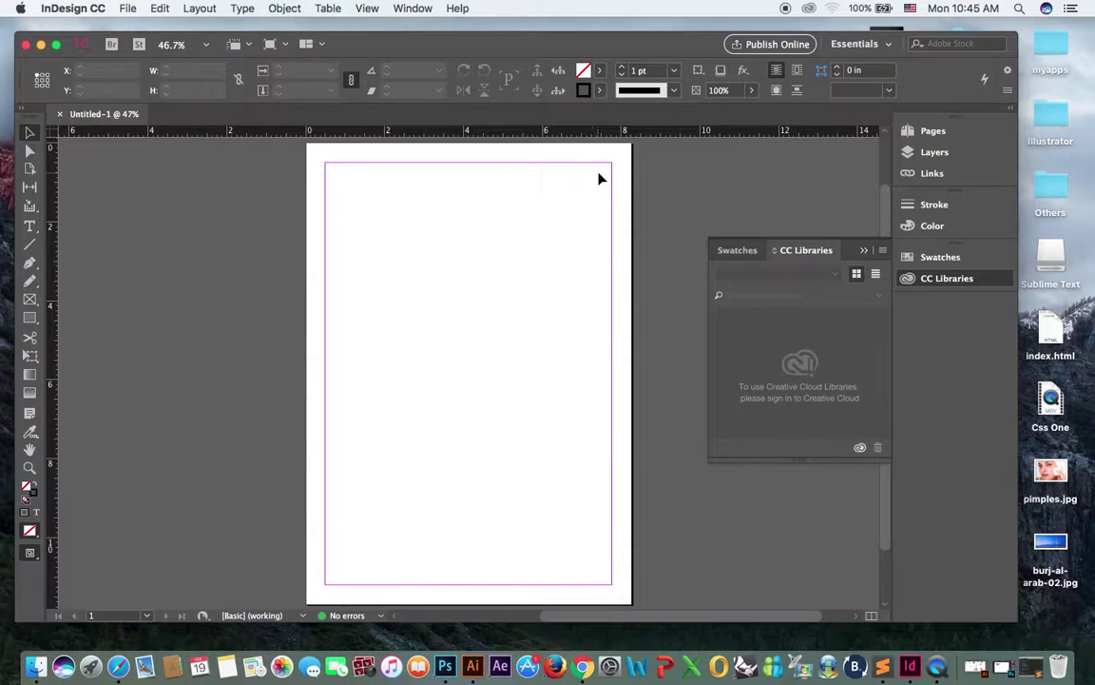
- Hide the rulers and set the page view to 50% zoom with the page centred in the workspace
key("super+r")
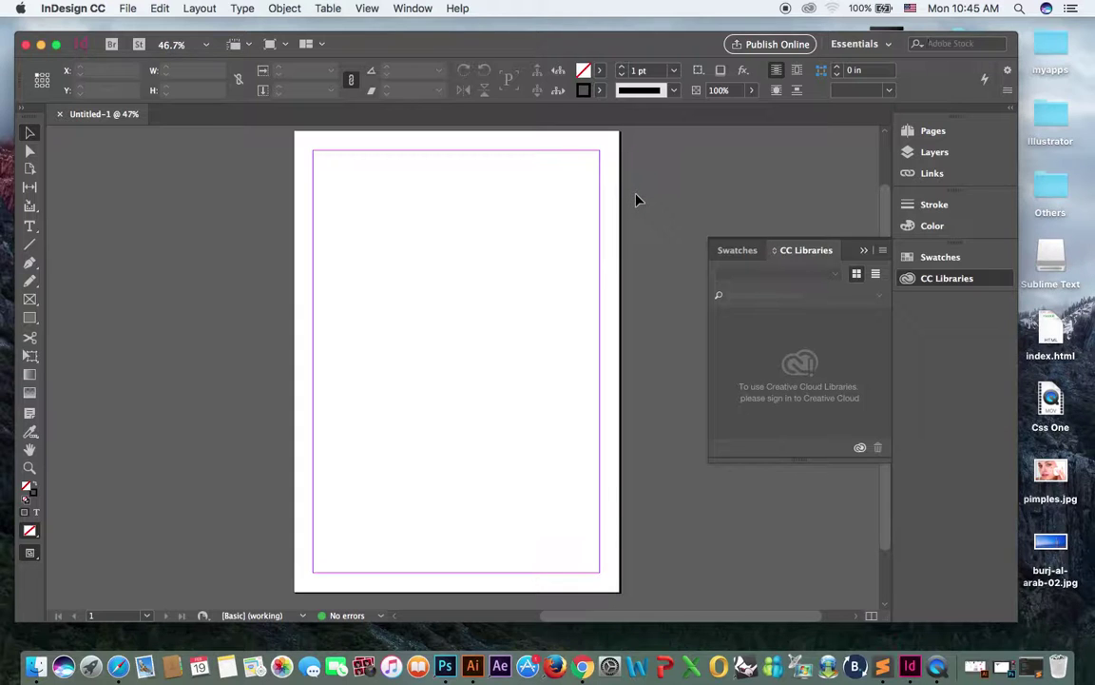
key("super+minus")
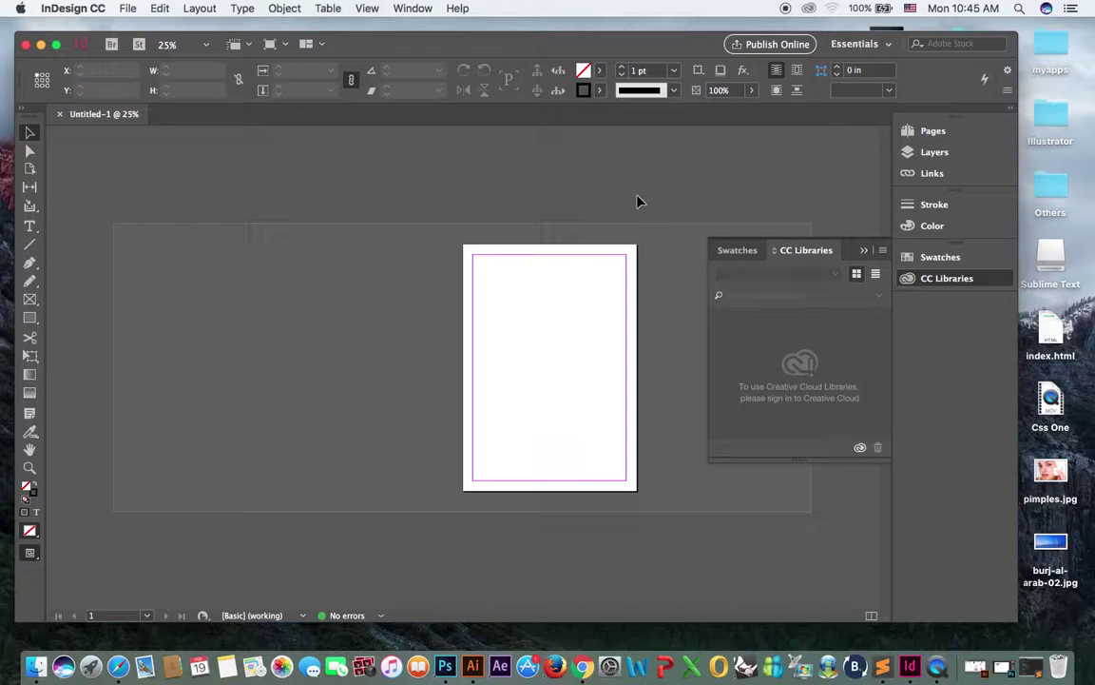
key("super+minus")
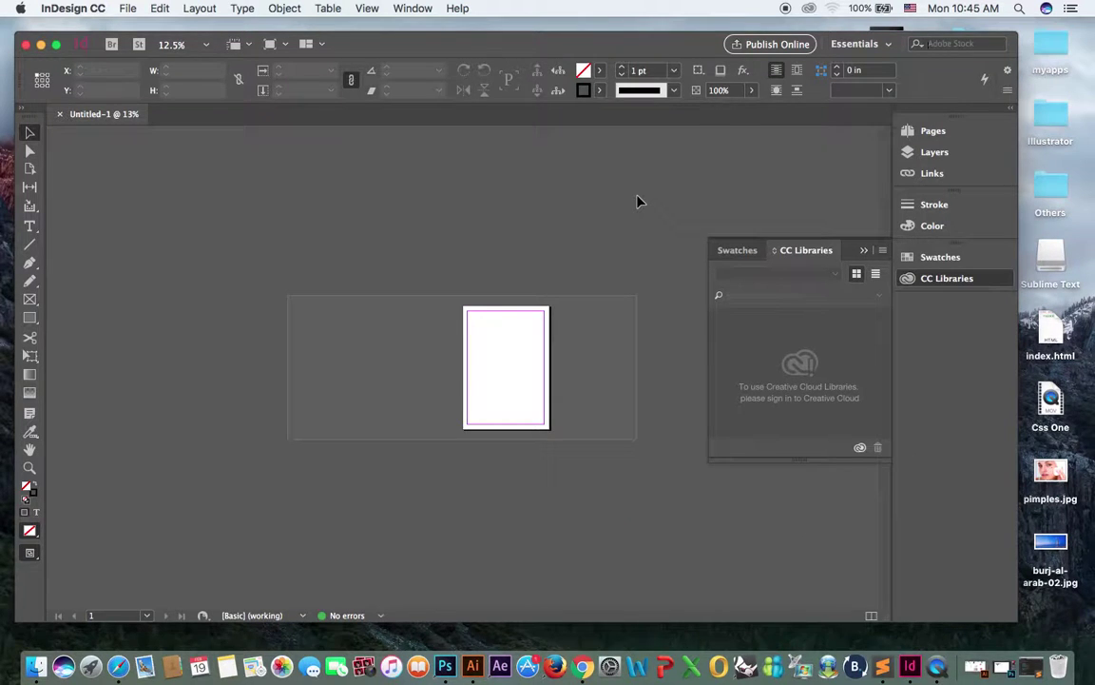
key("super+equal")
key("super+equal")
key("super+minus")
key("super+minus")
key("super+equal")
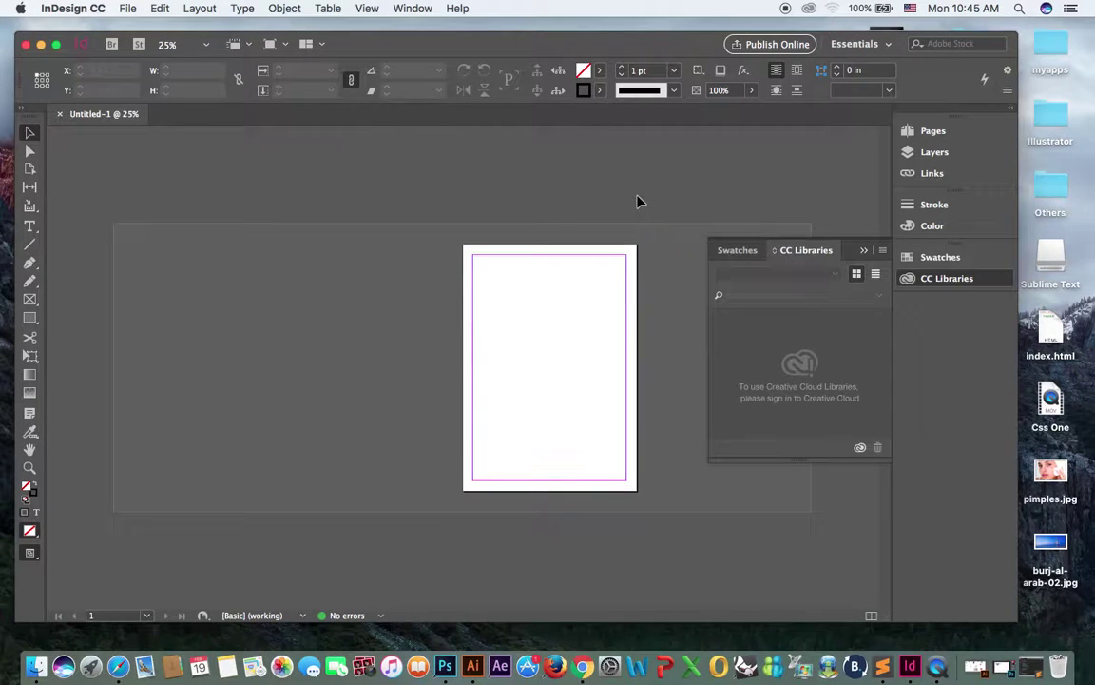
key("super+minus")
key("super+equal")
key("super+equal")
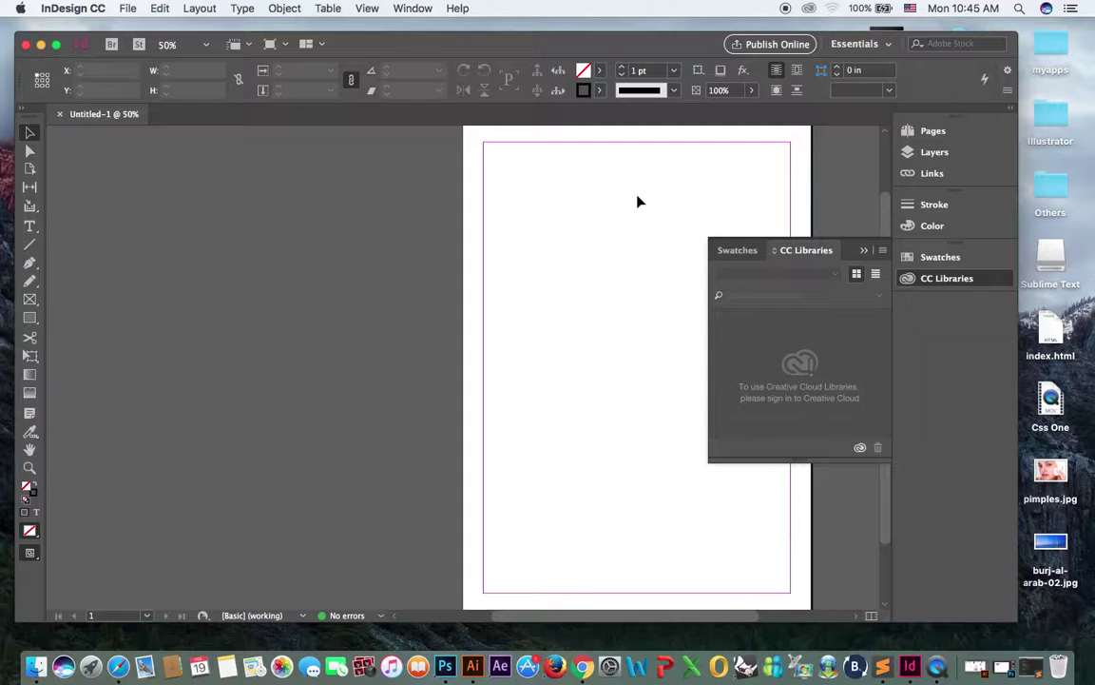
left_click_drag(525, 237, 356, 240)
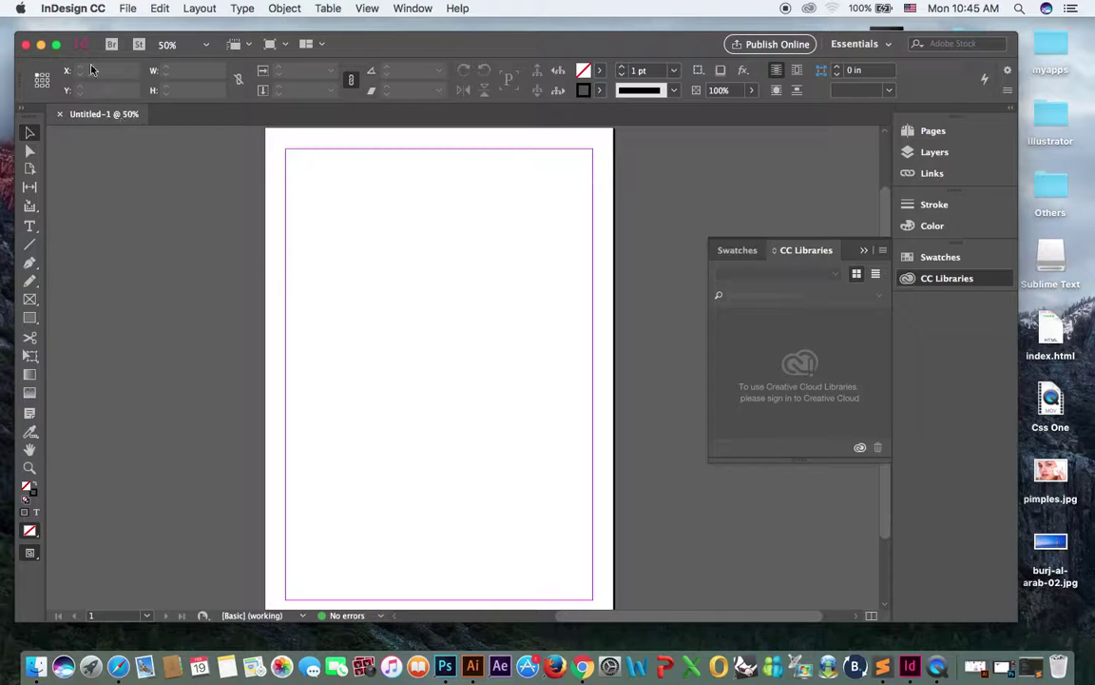
- Enlarge the application window to span almost the full screen width
left_click_drag(19, 38, 5, 24)
left_click_drag(1016, 199, 1093, 196)
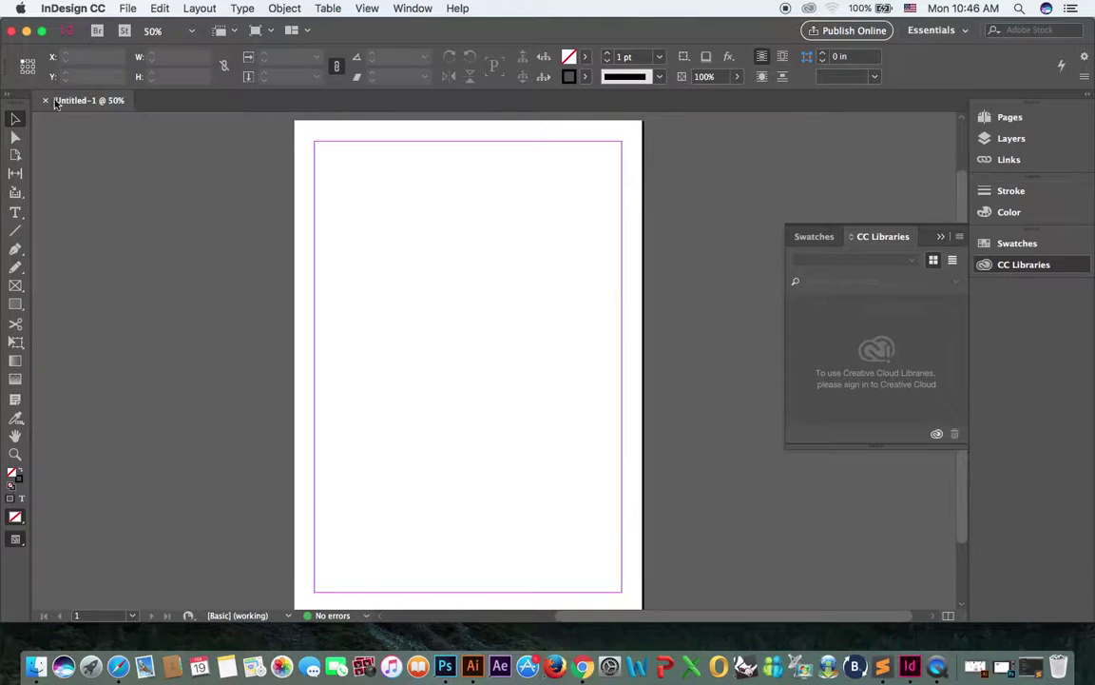
left_click_drag(4, 66, 20, 67)
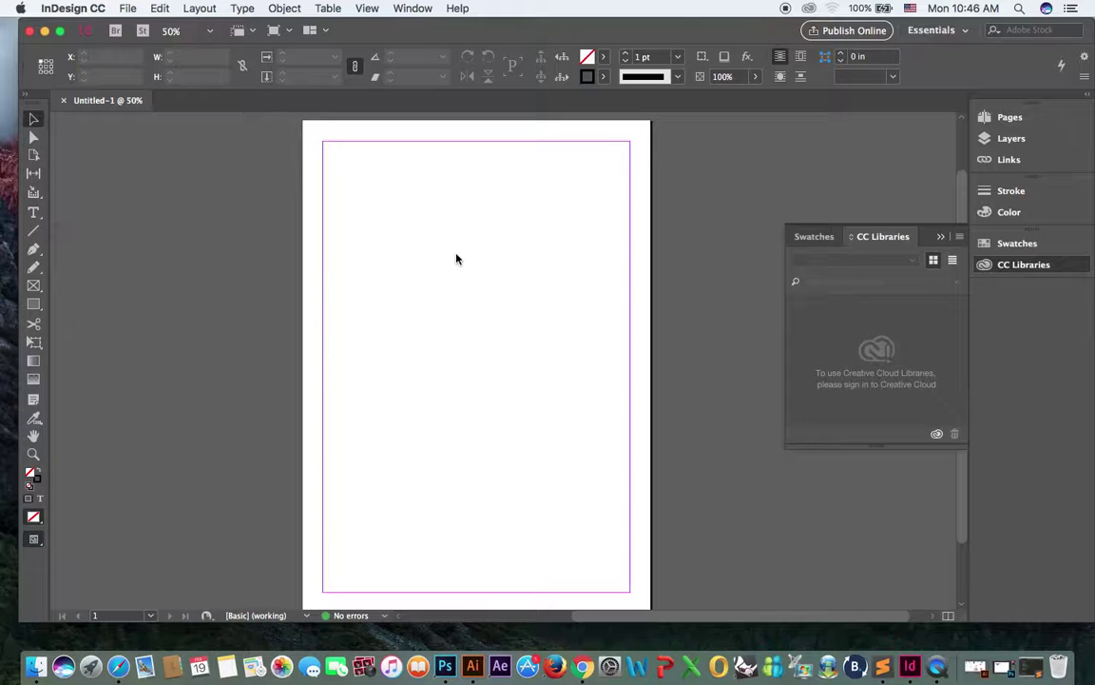
- Place burj-al-arab-02.jpg from the Desktop at full size, starting just inside the page's upper-left margin corner
key("super+d")
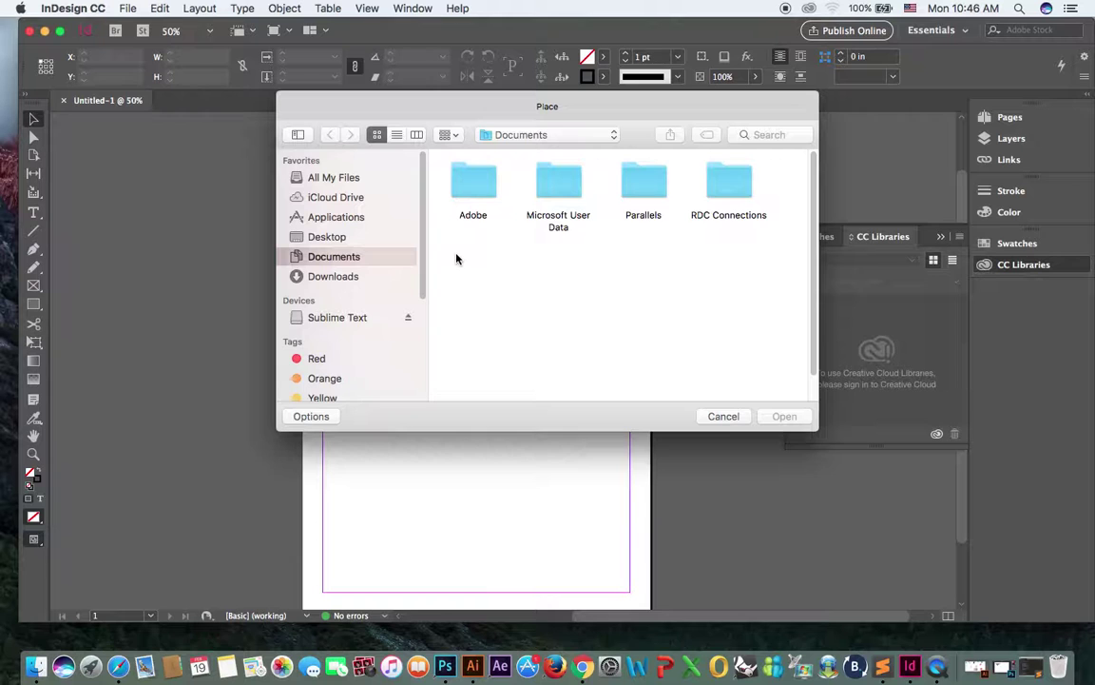
key("super+shift+d")
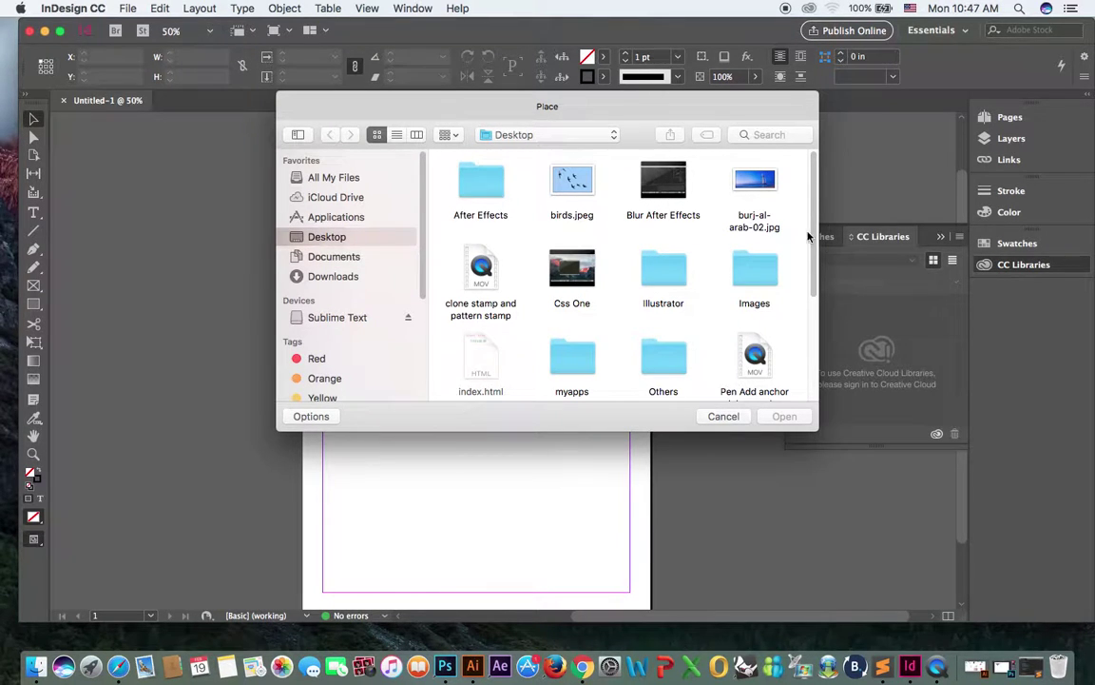
scroll(812, 248, "down", 5)
scroll(810, 288, "up", 5)
left_click(759, 188)
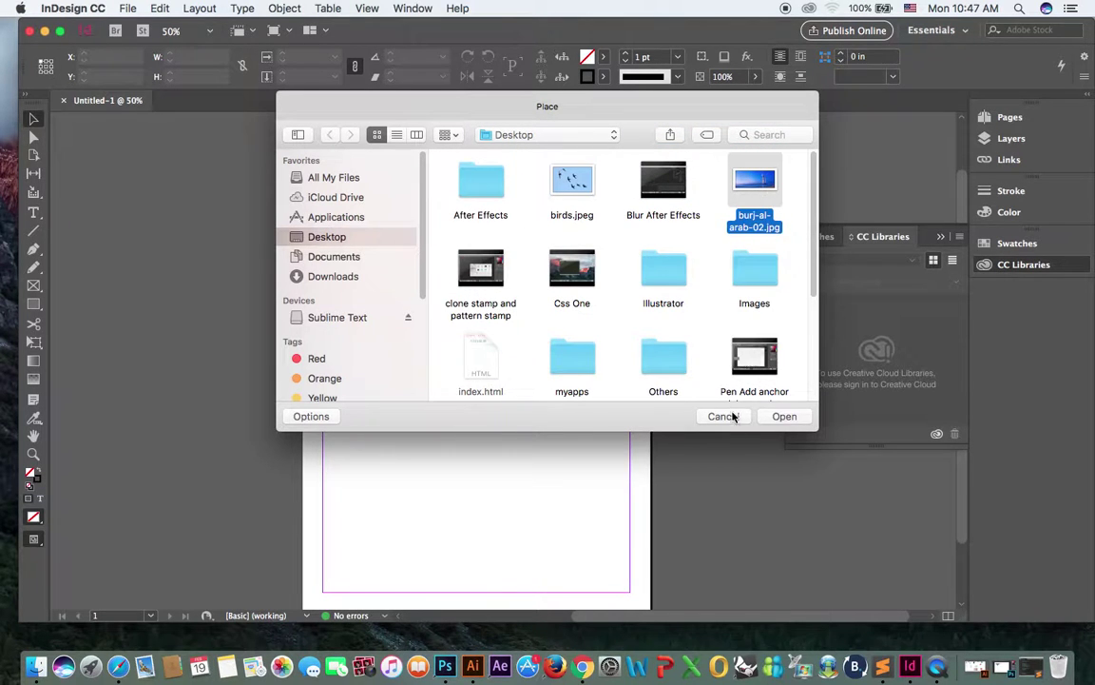
left_click(785, 417)
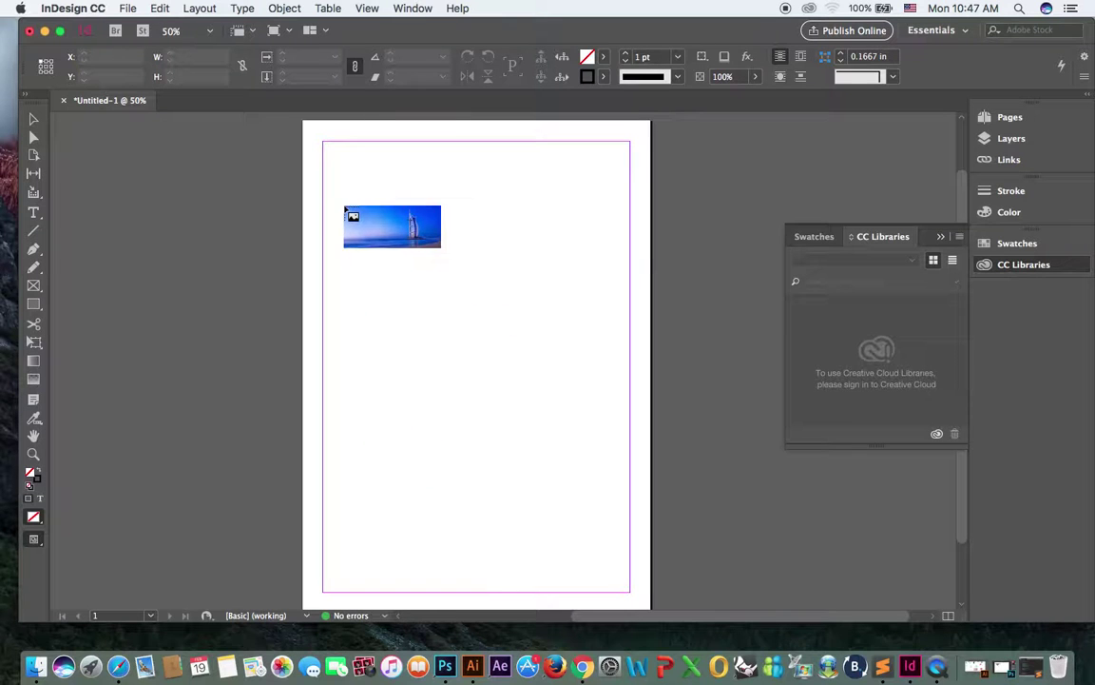
left_click(336, 179)
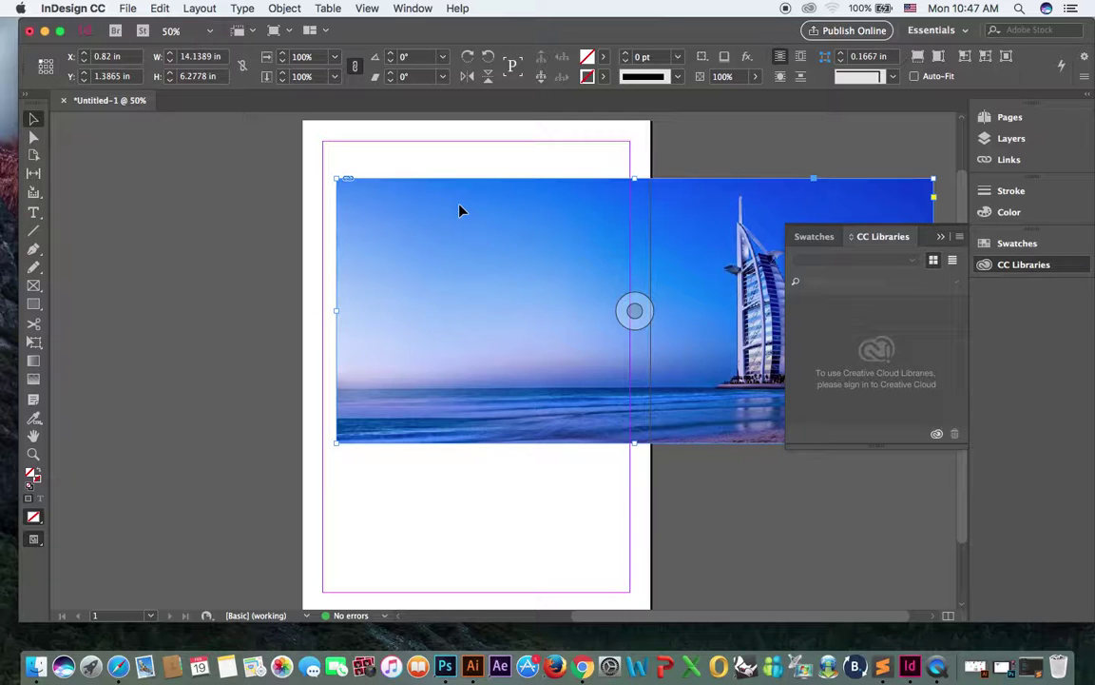
- Shrink the image frame about its centre to about 5.49 × 2.44 in, move it inside the margins and fill it proportionally
left_click(940, 237)
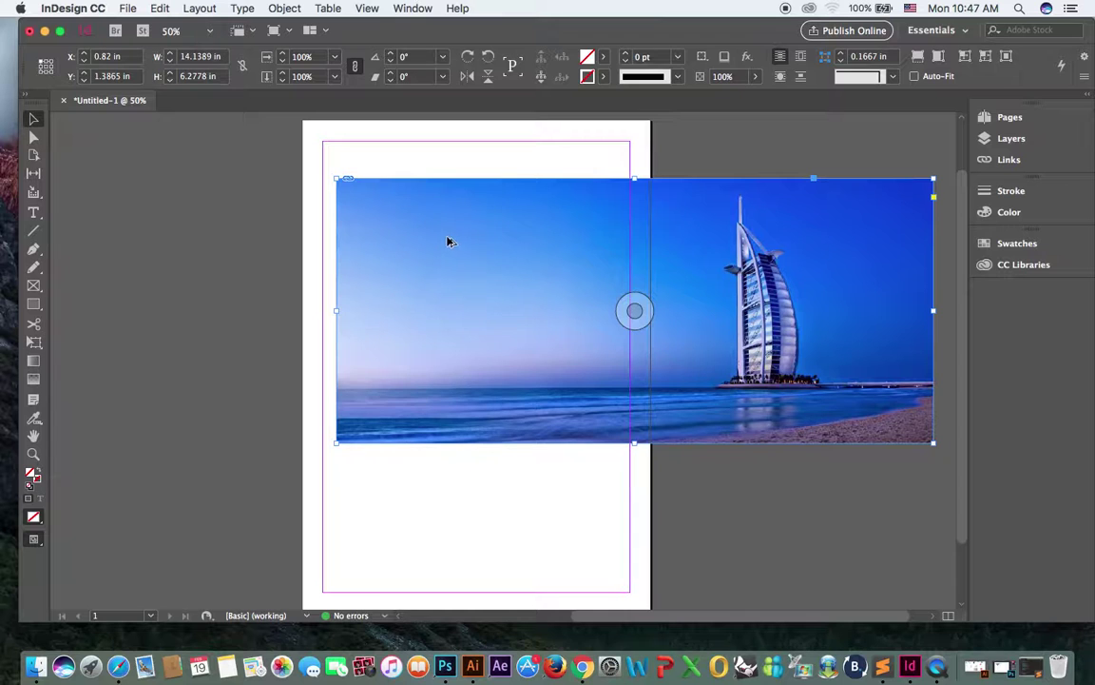
left_click_drag(933, 179, 751, 260)
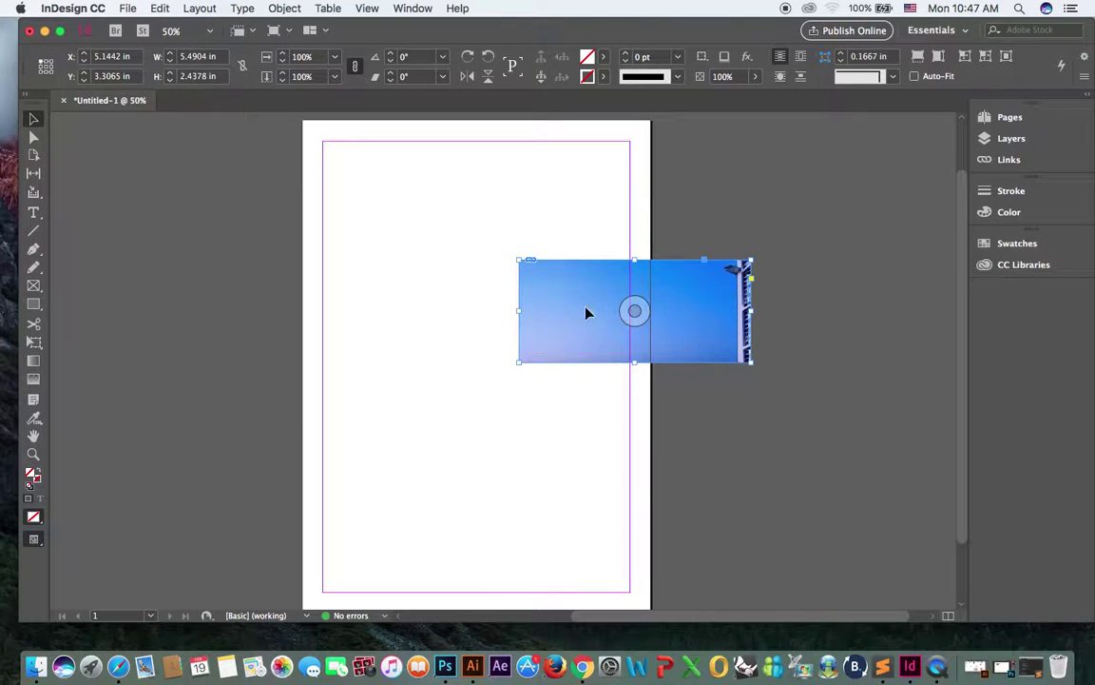
left_click_drag(684, 323, 511, 240)
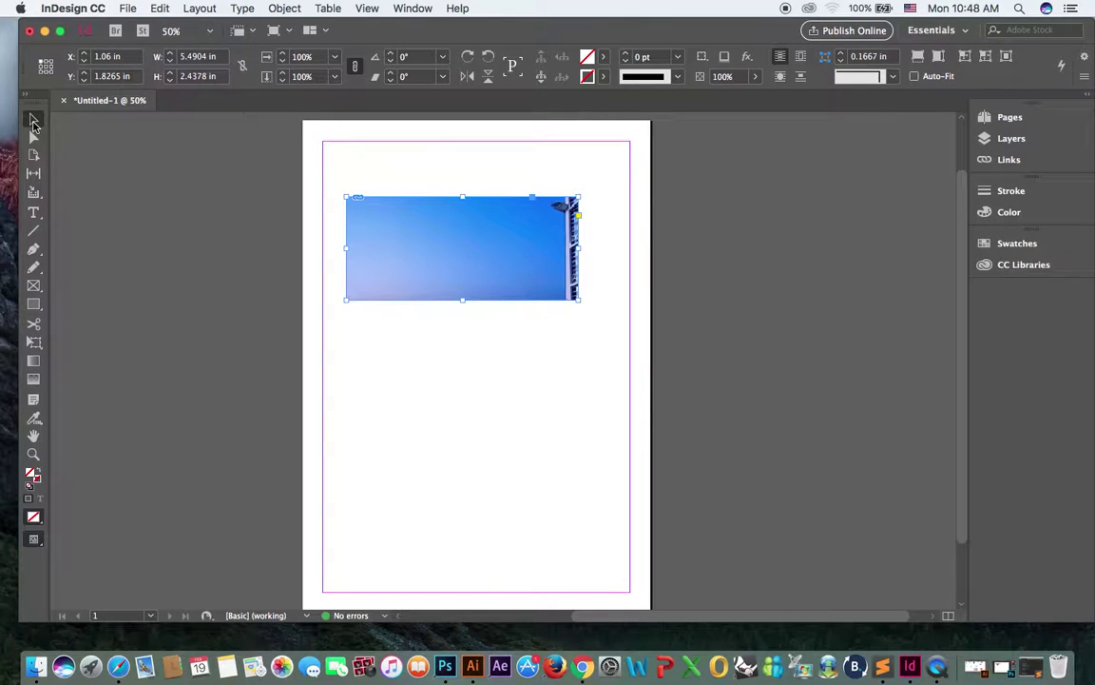
left_click(32, 121)
left_click(918, 59)
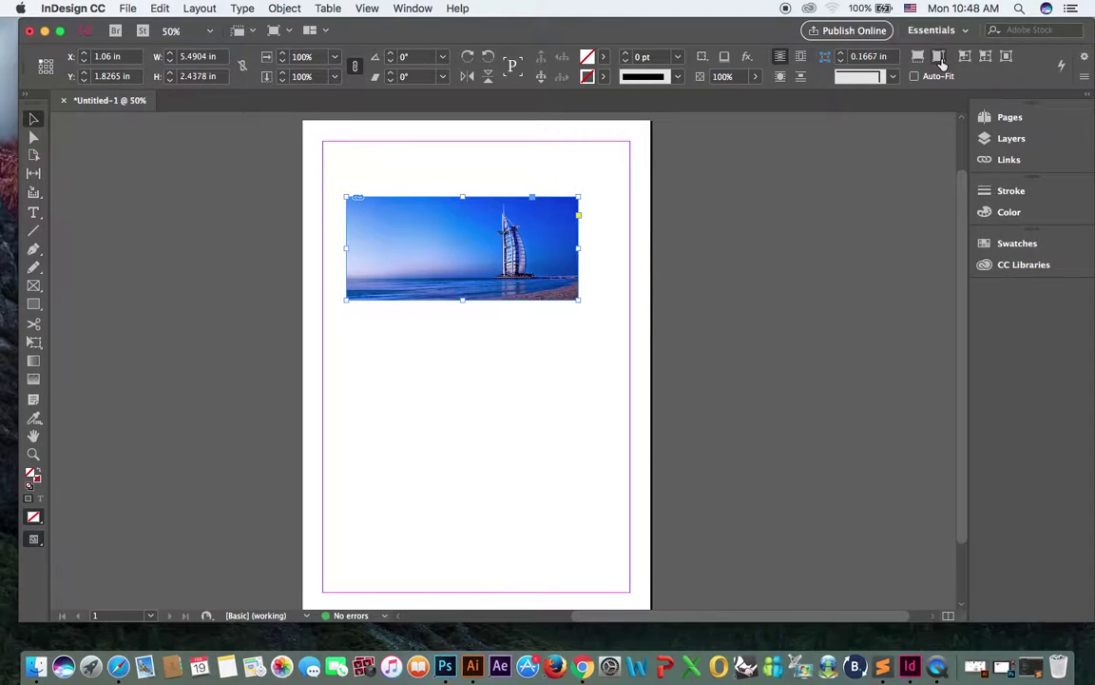
- Enlarge the image frame to about 6.14 × 3.2 in and fit the image proportionally, then stretch it to the whole frame
left_click(578, 301)
left_click_drag(580, 297, 605, 332)
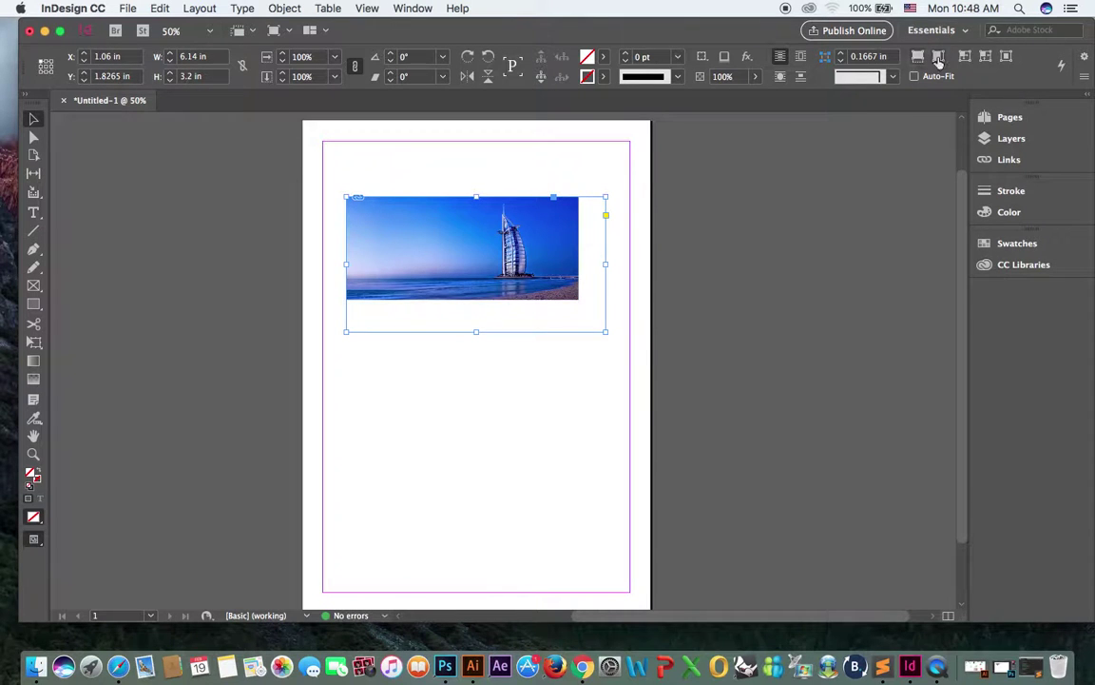
left_click(927, 62)
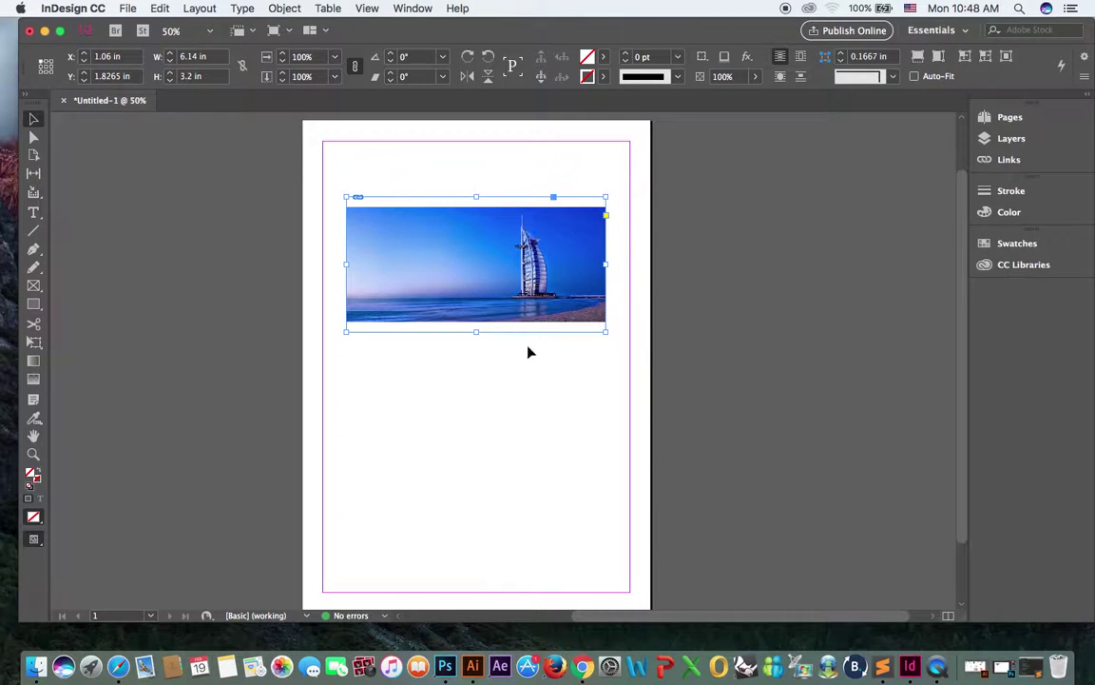
mouse_move(355, 291)
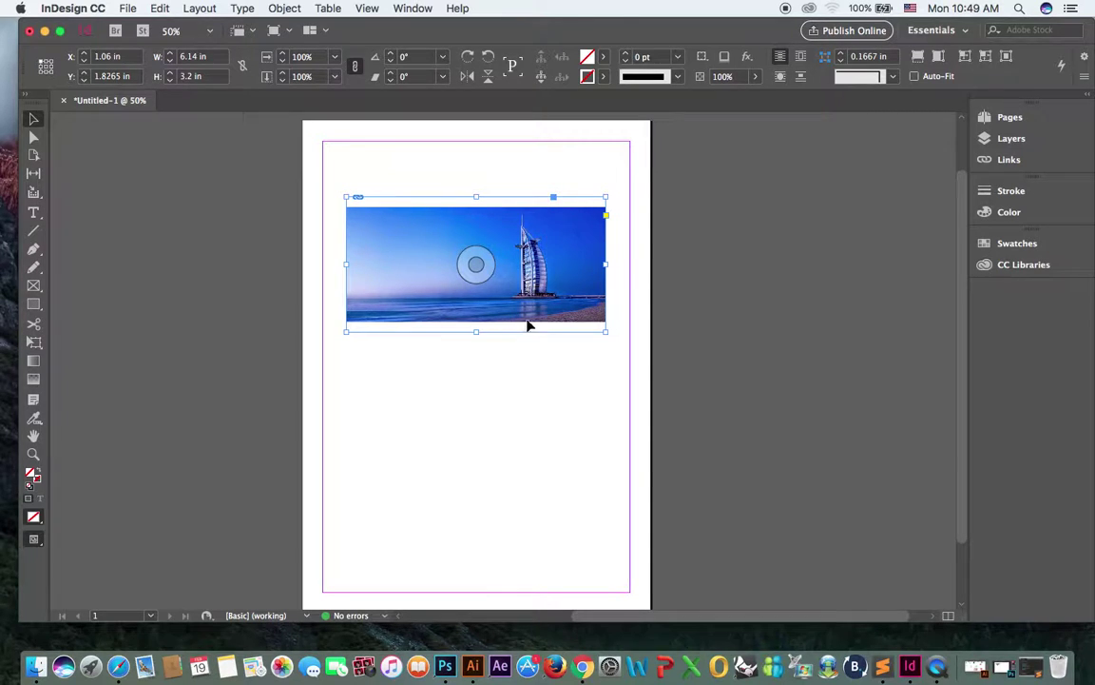
left_click(964, 57)
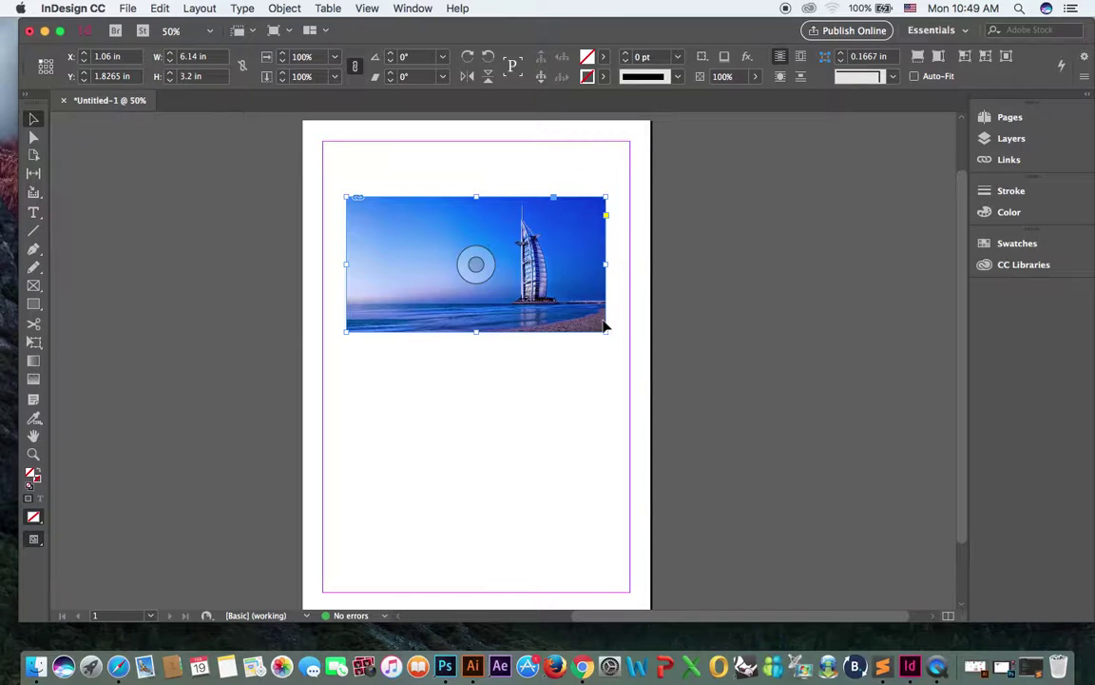
- Enlarge the frame to about 6.71 × 3.84 in, fit the frame to its content and move it to about X 0.74, Y 1.79 in
left_click_drag(607, 332, 629, 359)
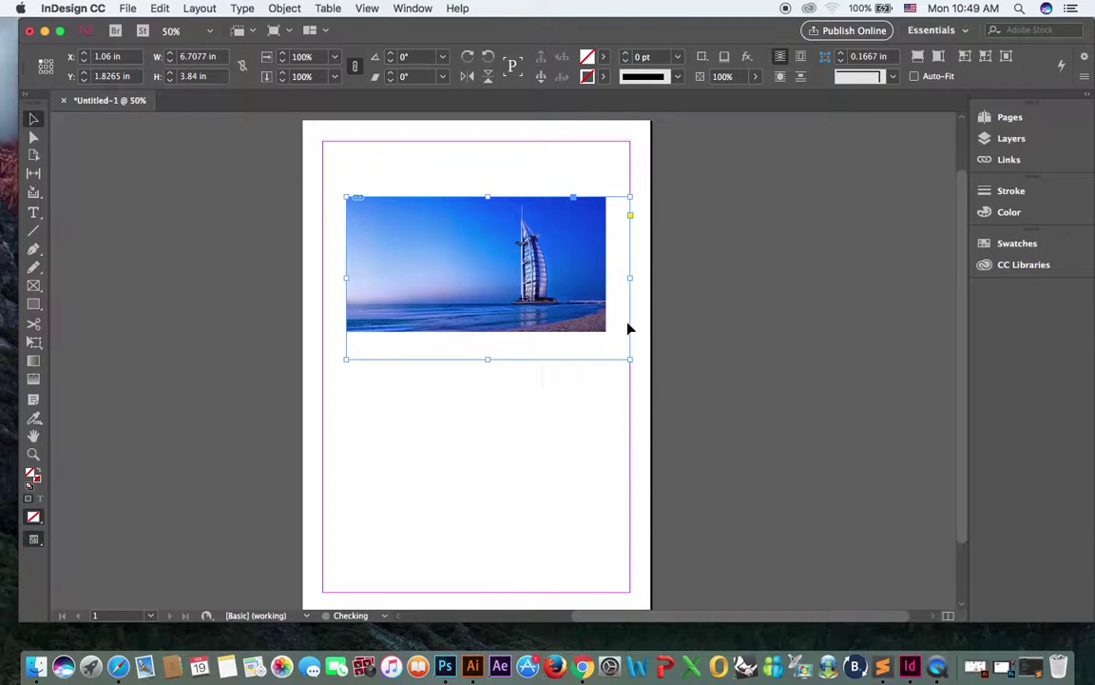
left_click(986, 60)
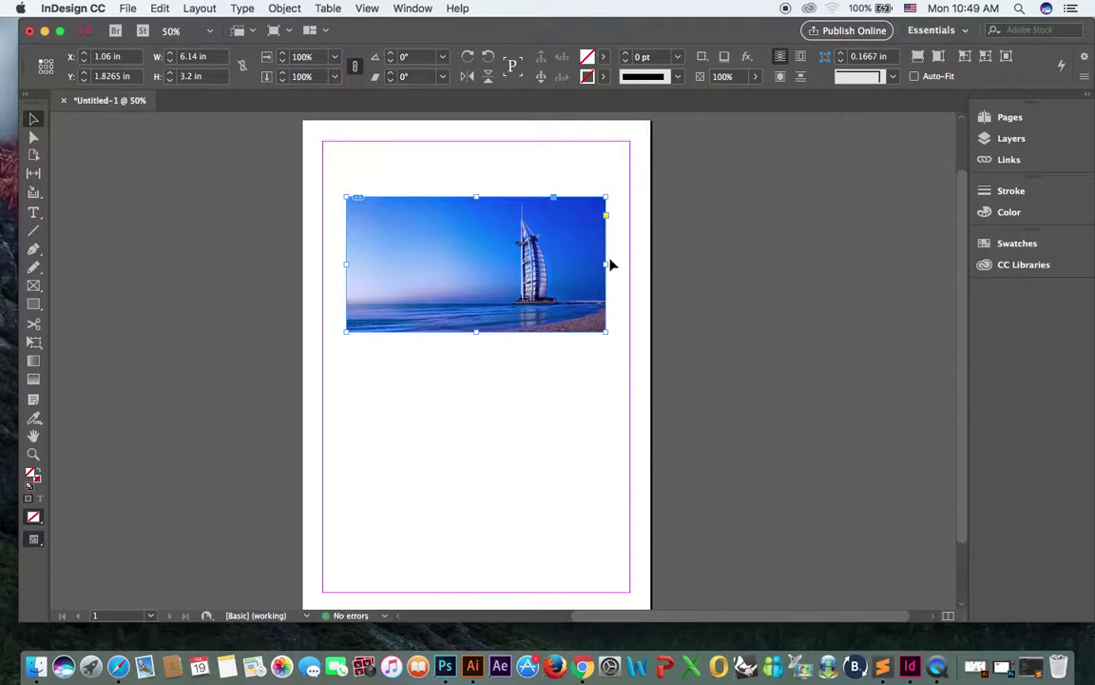
left_click_drag(532, 280, 518, 279)
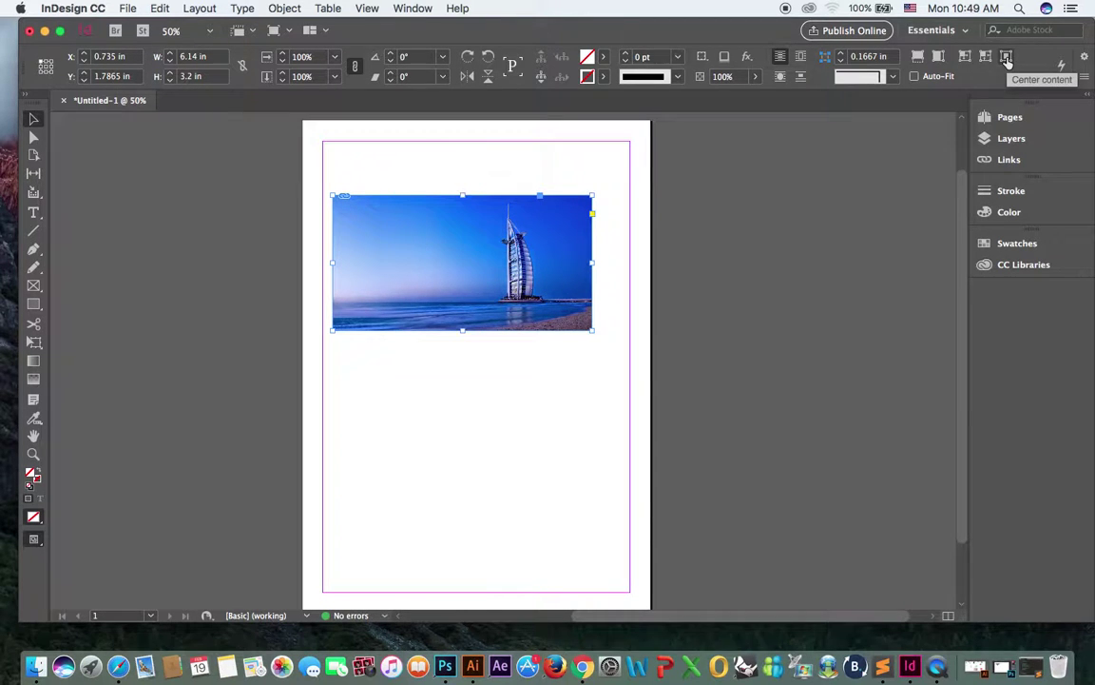
- Enlarge the image frame to about 6.83 × 4.56 in, centre the content in it and fill the frame proportionally
left_click_drag(593, 329, 621, 385)
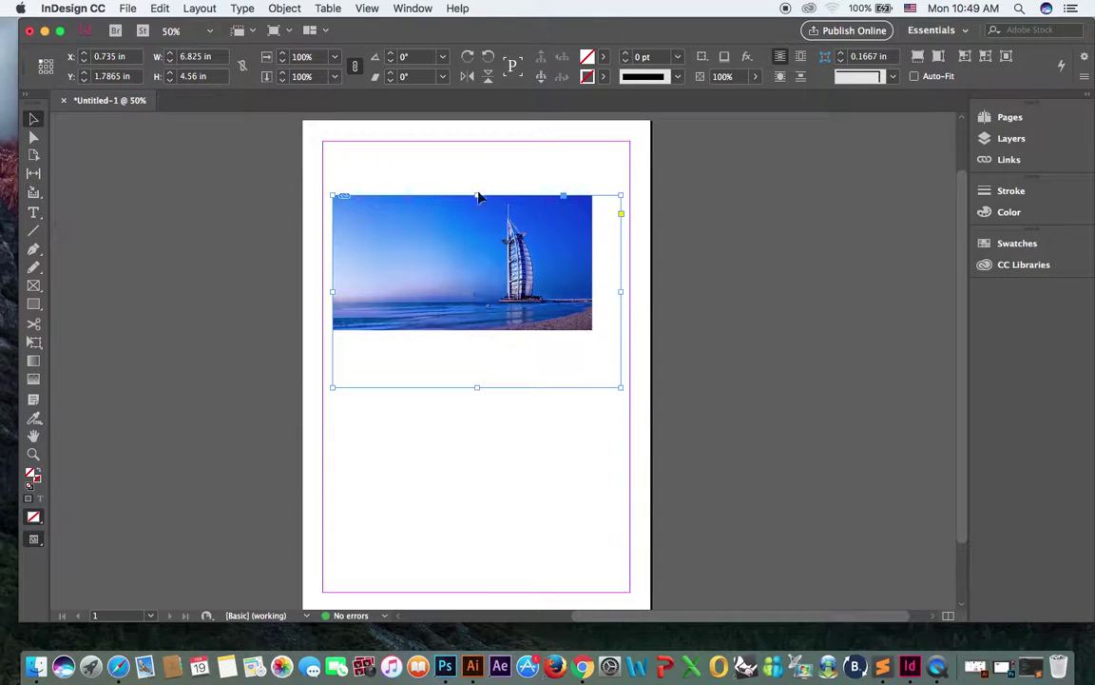
left_click(1007, 56)
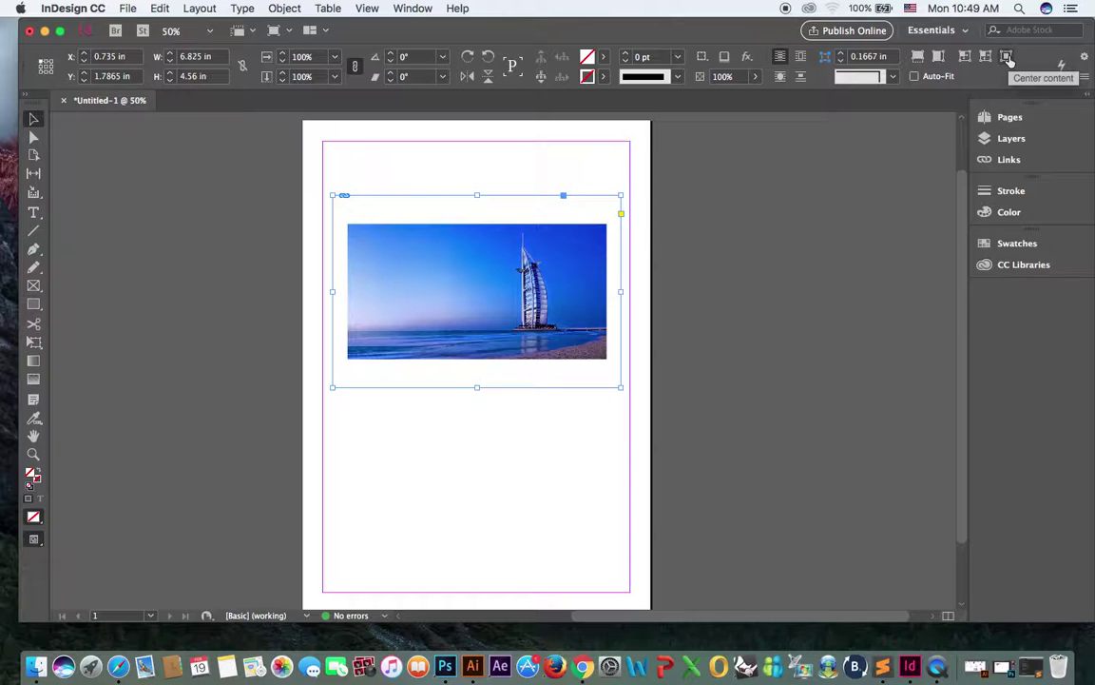
left_click(917, 58)
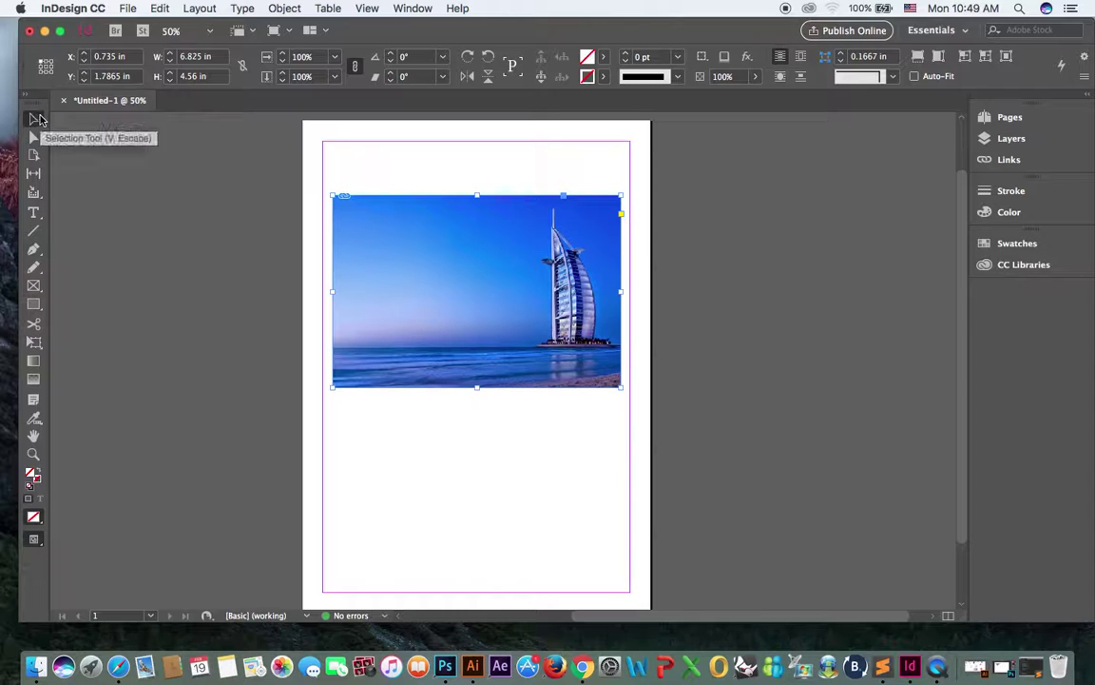
- Move the image frame up to about X 0.72, Y 1.29 in and shift the picture slightly left inside it
left_click_drag(409, 252, 408, 265)
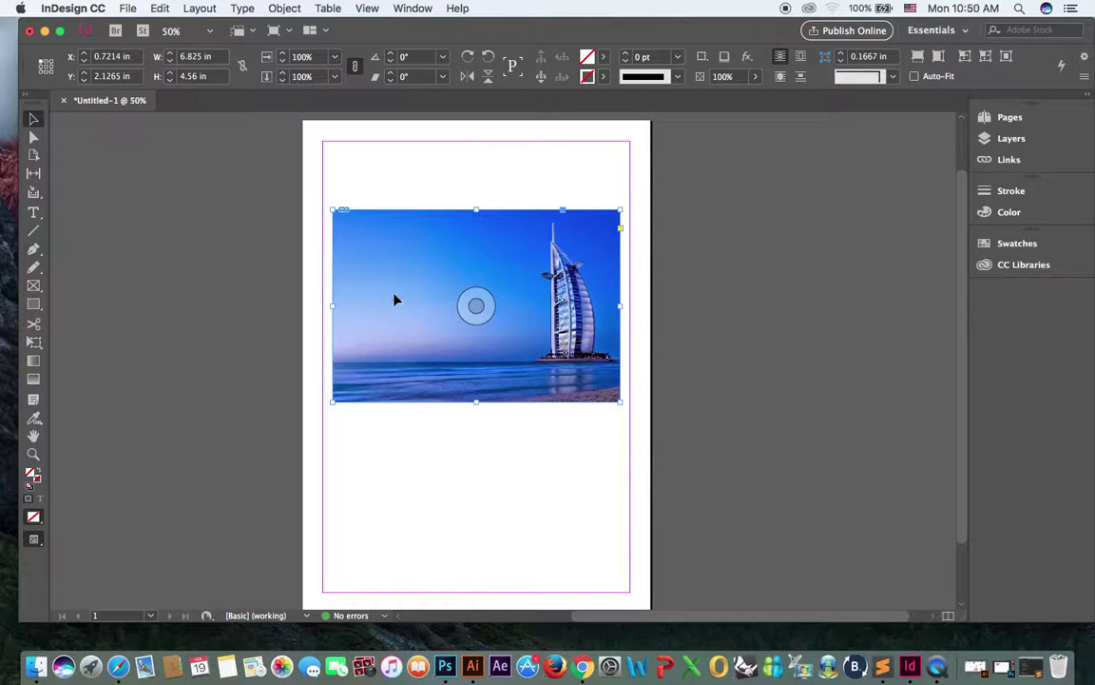
left_click_drag(391, 288, 432, 243)
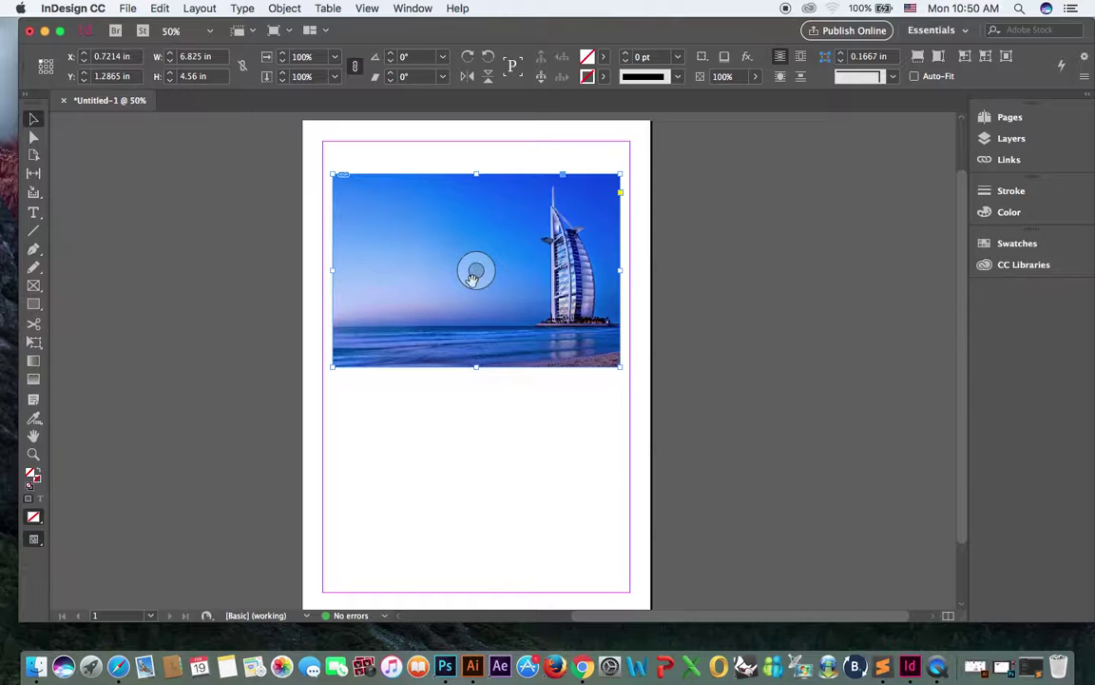
left_click_drag(475, 270, 506, 244)
key("Escape")
key("Escape")
key("Escape")
key("Escape")
key("Escape")
key("Escape")
key("Escape")
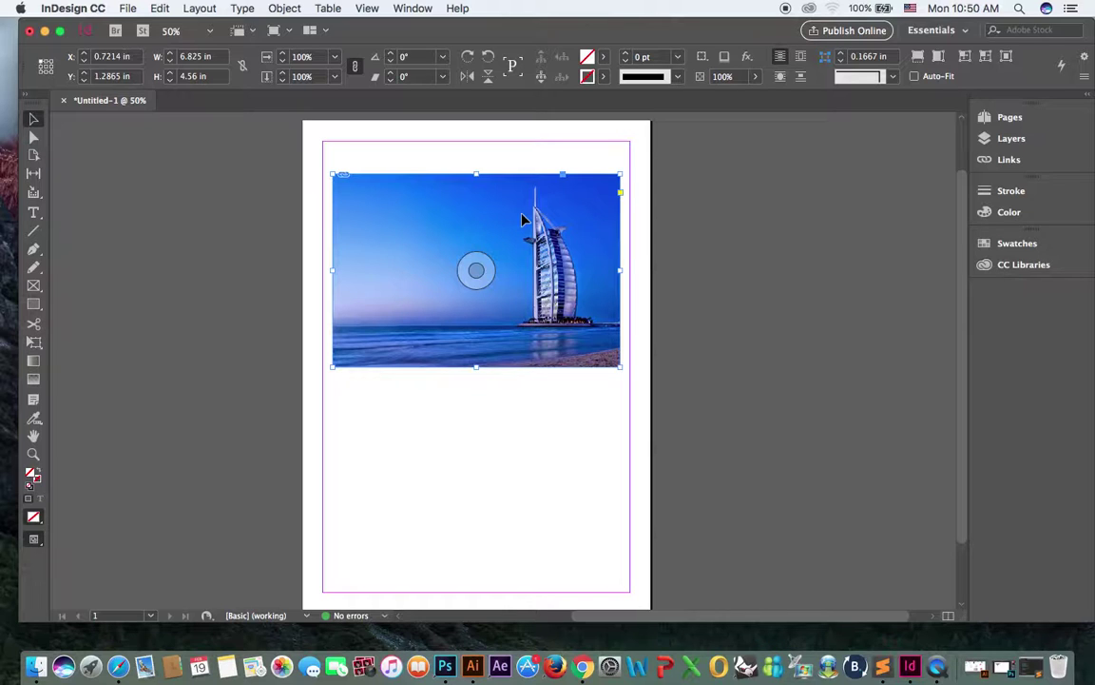
- Reposition the picture inside its frame slightly right and upward, uncovering a thin strip along the frame's lower edge
left_click(476, 271)
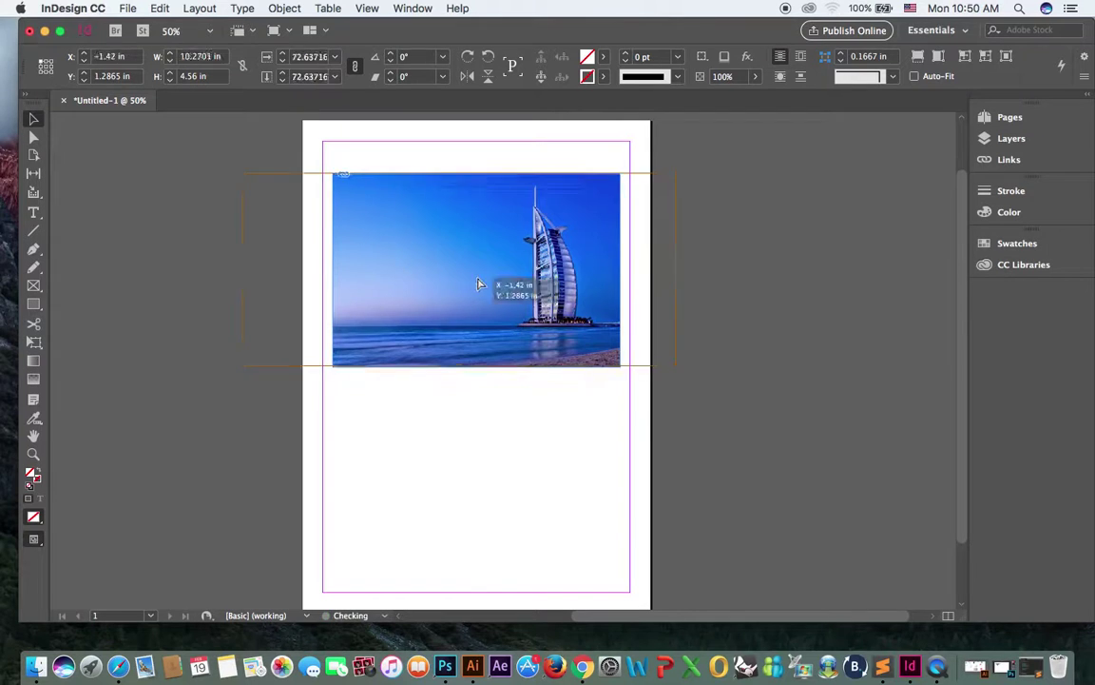
left_click_drag(481, 274, 483, 263)
left_click(476, 269)
key("Escape")
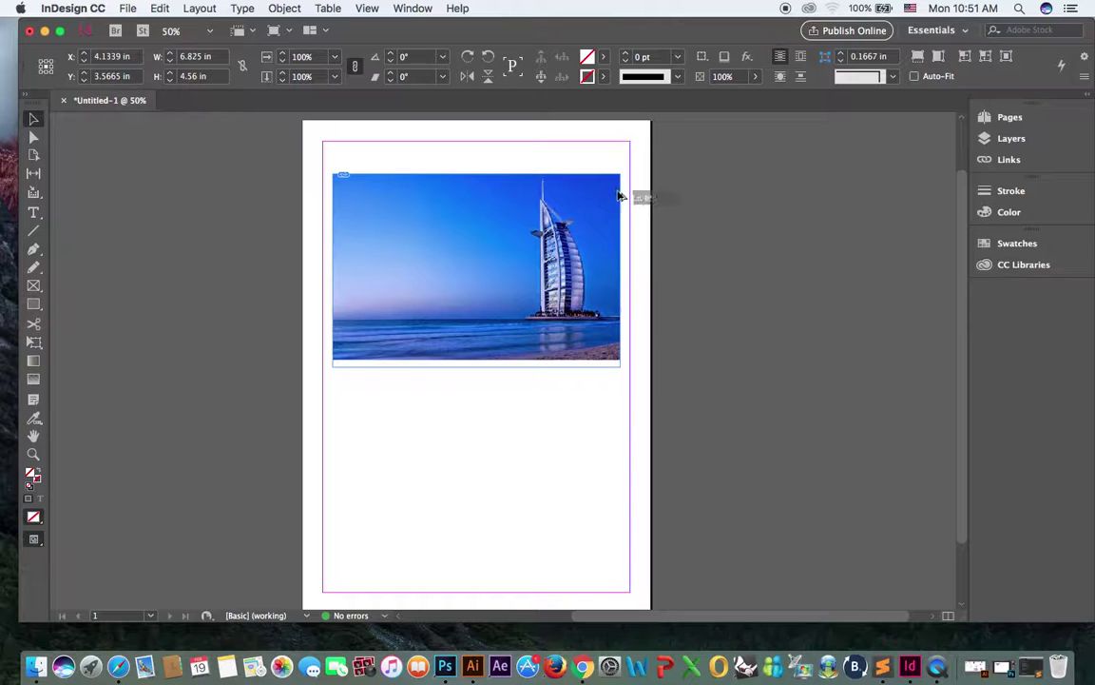
- Try making a smaller copy of the image, about 5.17 × 3.46 in, centred on the original, and delete the copy
left_click_drag(621, 181, 585, 197)
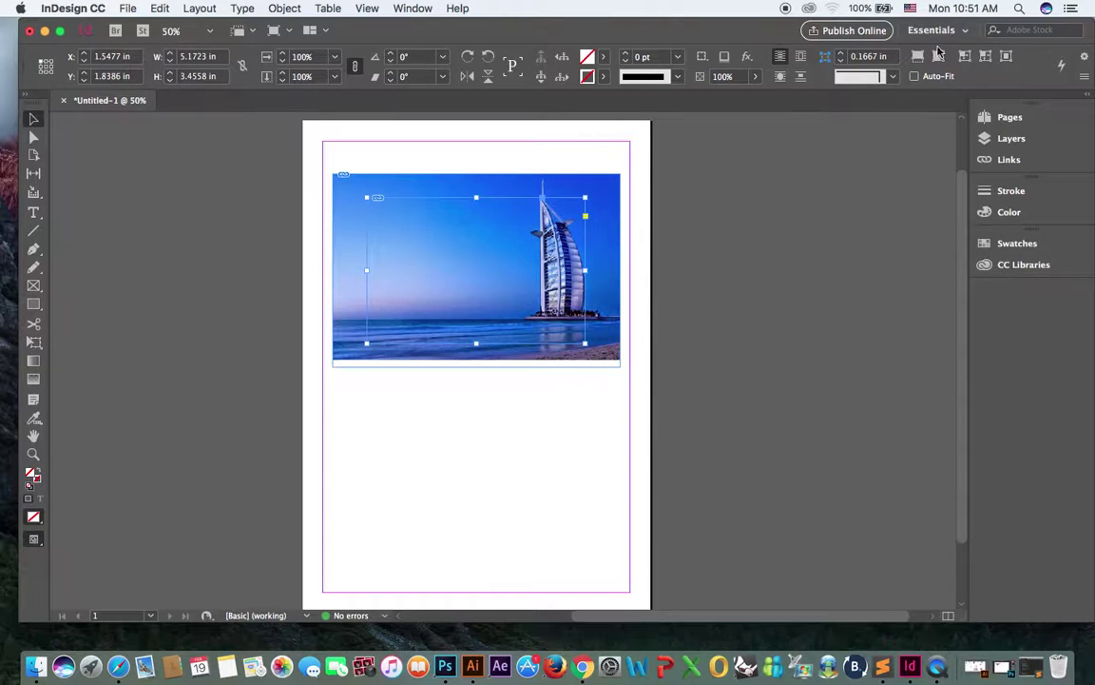
left_click(487, 421)
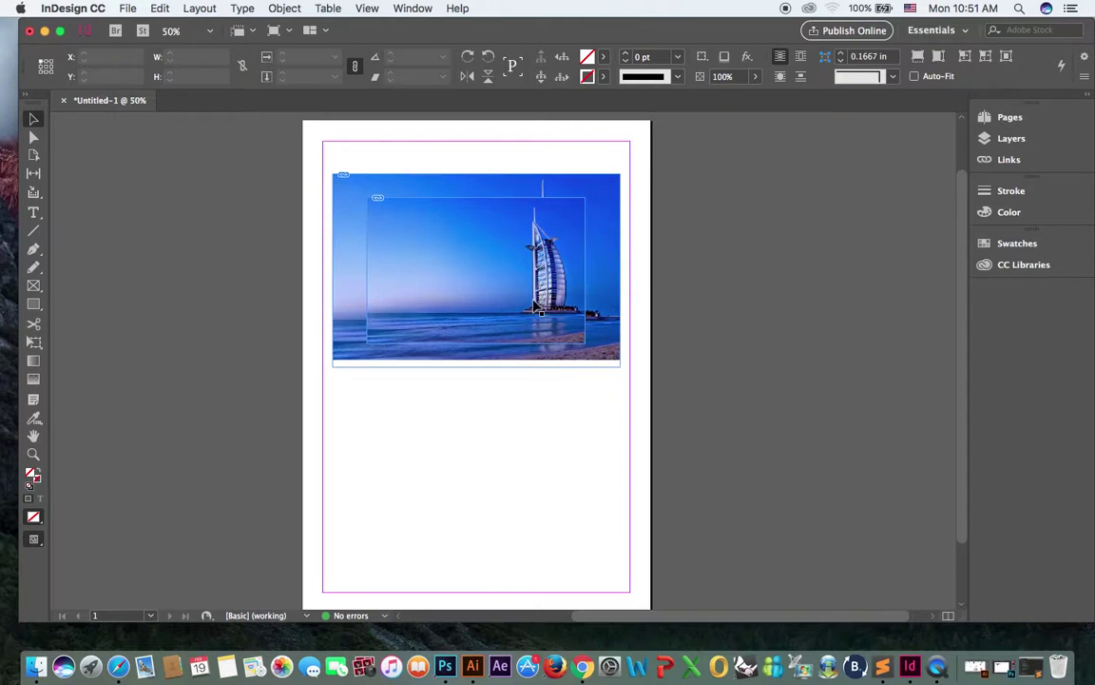
key("super+v")
key("Delete")
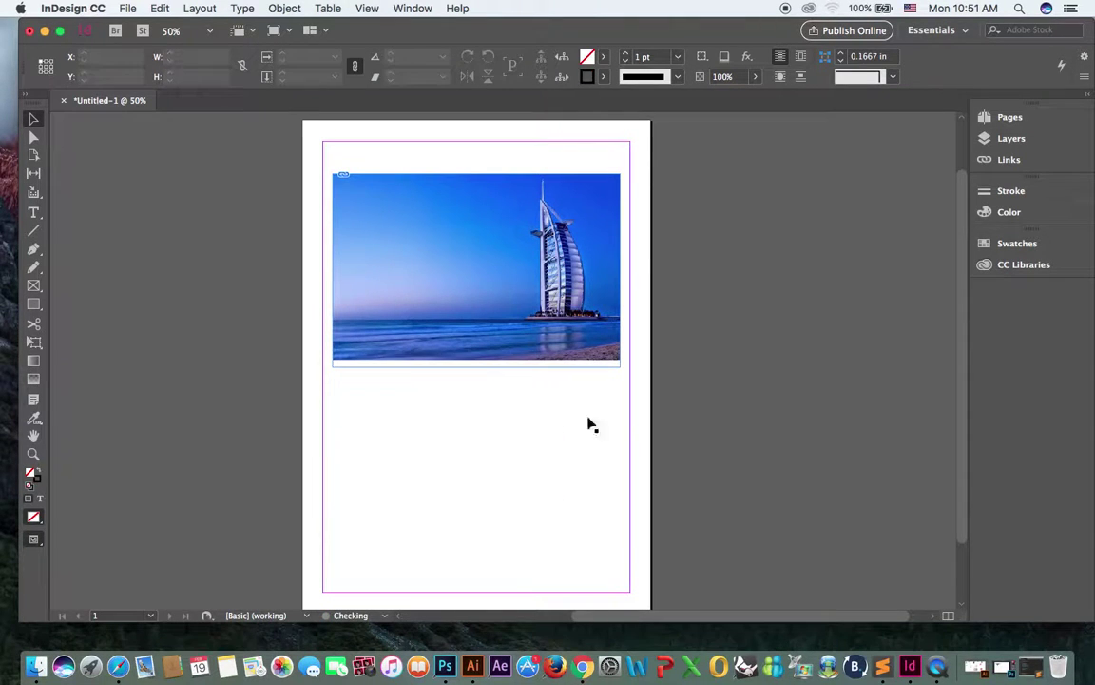
- Duplicate the image below the original at about X 0.58, Y 6.43 in and list the objects on Layer 1
left_click(532, 279)
left_click_drag(533, 280, 523, 499)
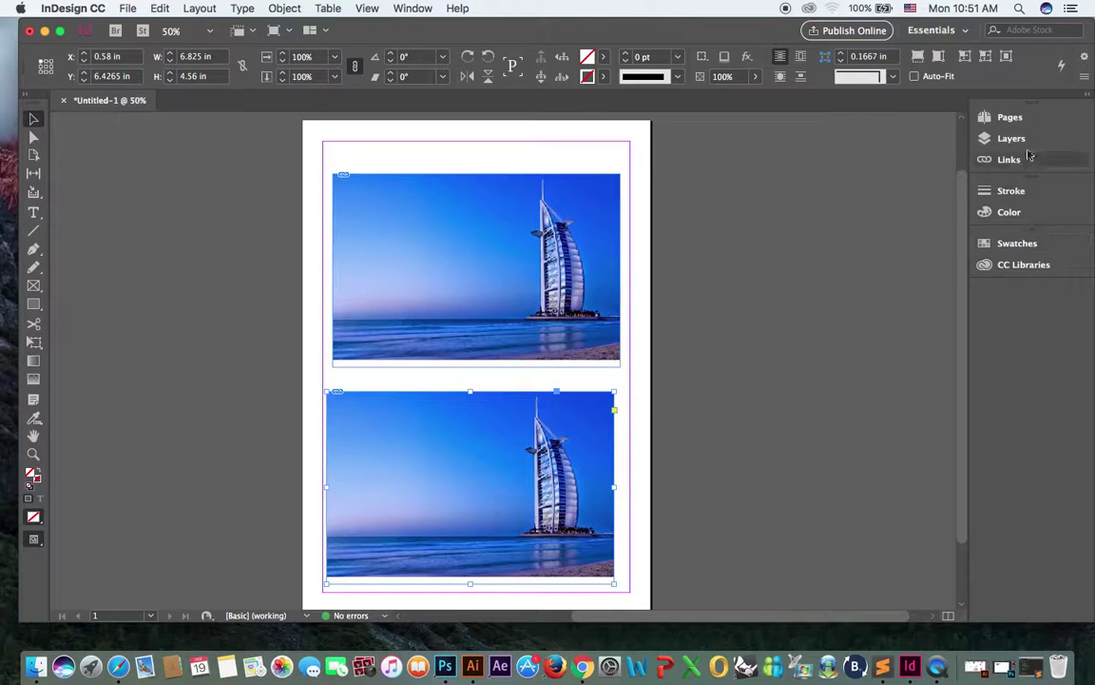
left_click(1012, 139)
left_click(831, 131)
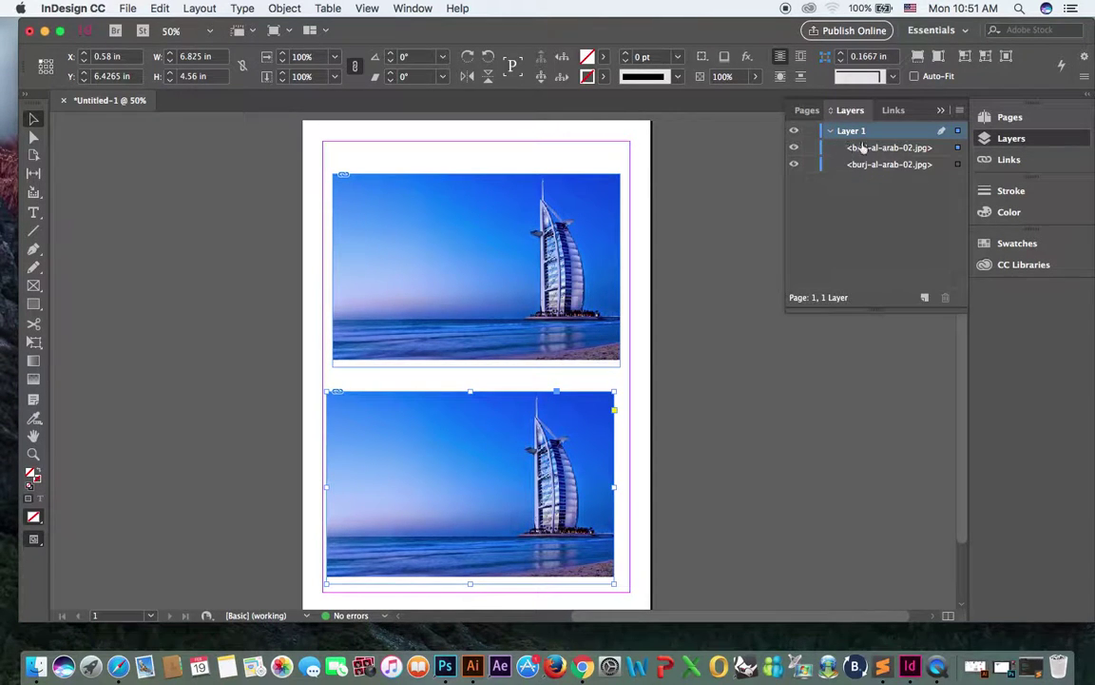
- Delete the upper image and its lower duplicate from the page
left_click(476, 269)
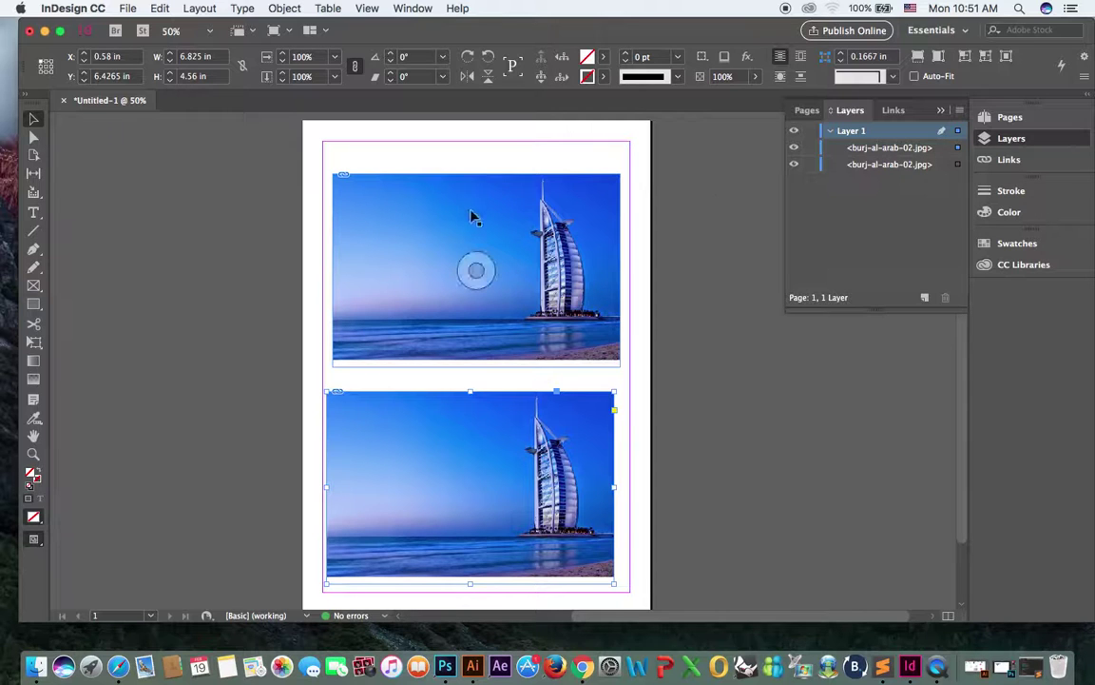
key("Delete")
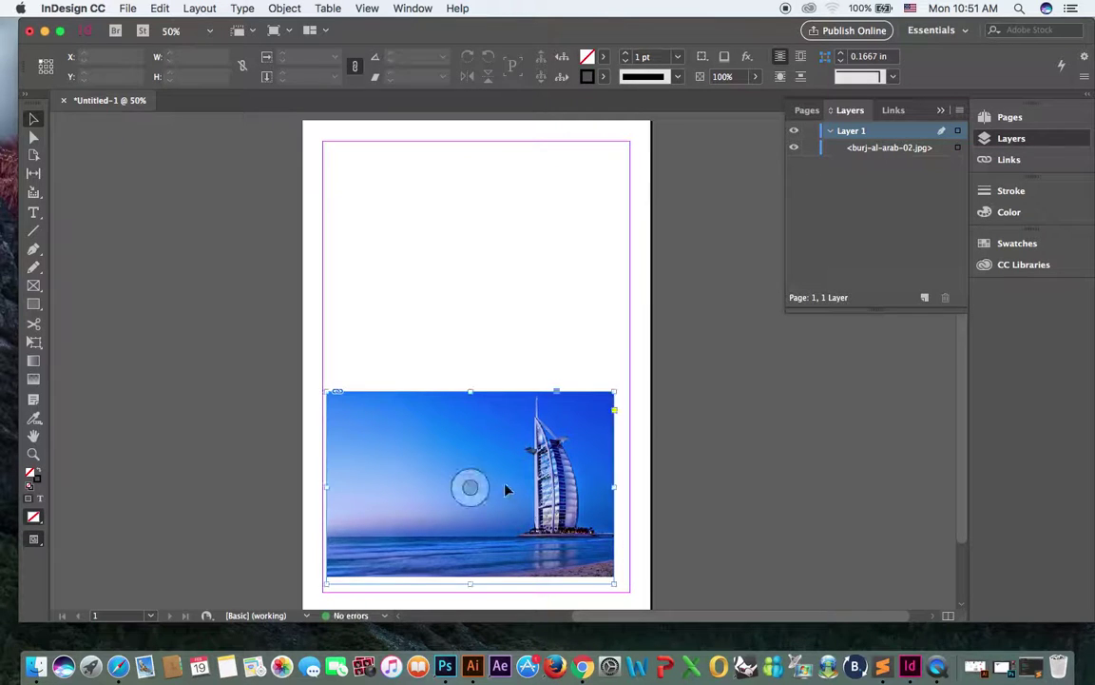
left_click(521, 490)
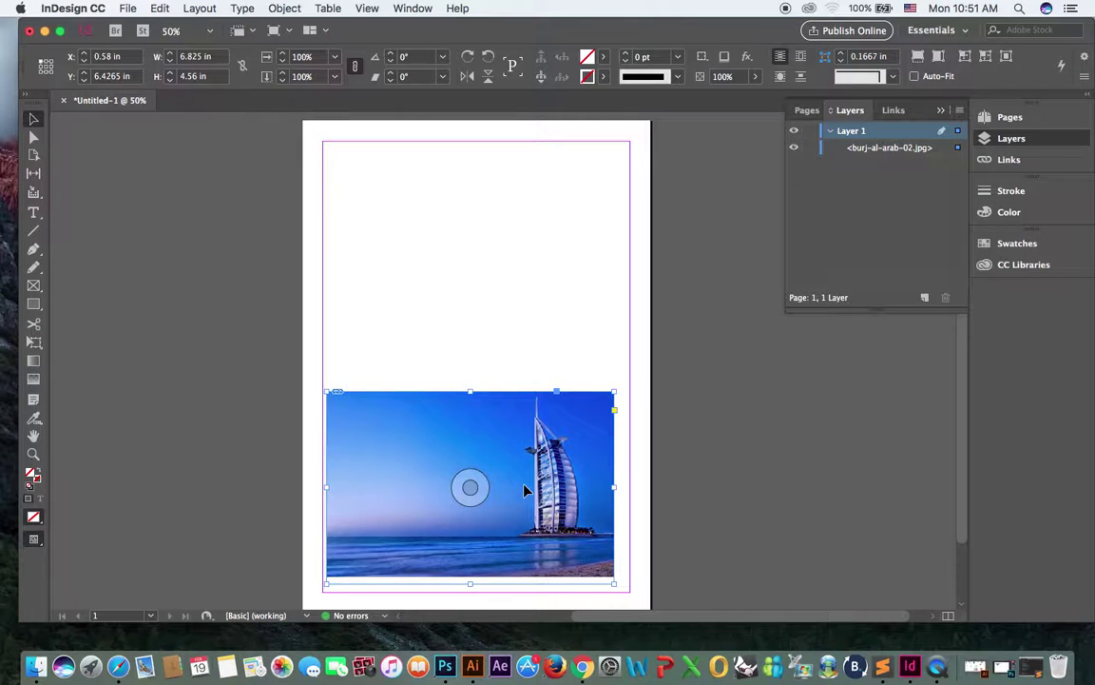
key("Delete")
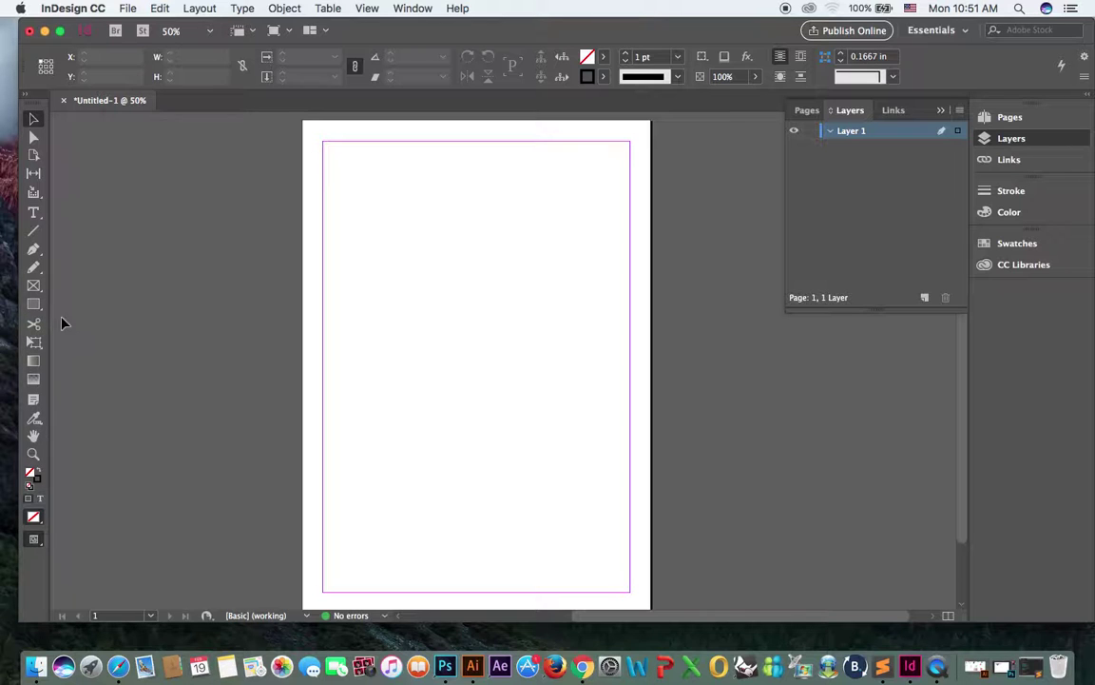
left_click(33, 285)
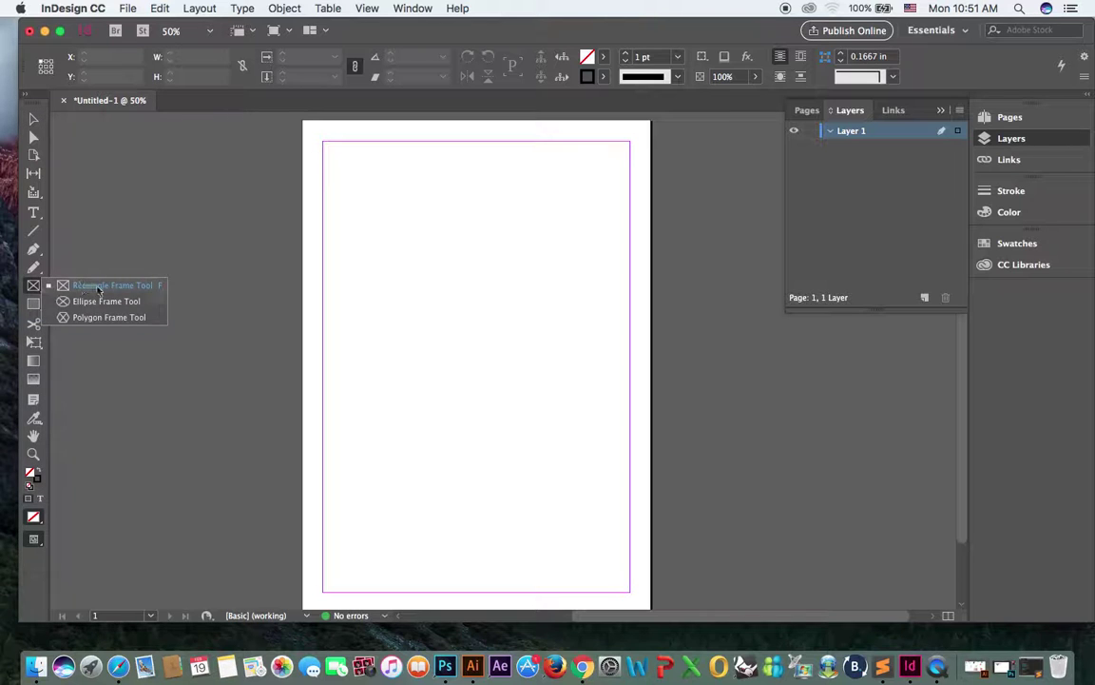
left_click(38, 286)
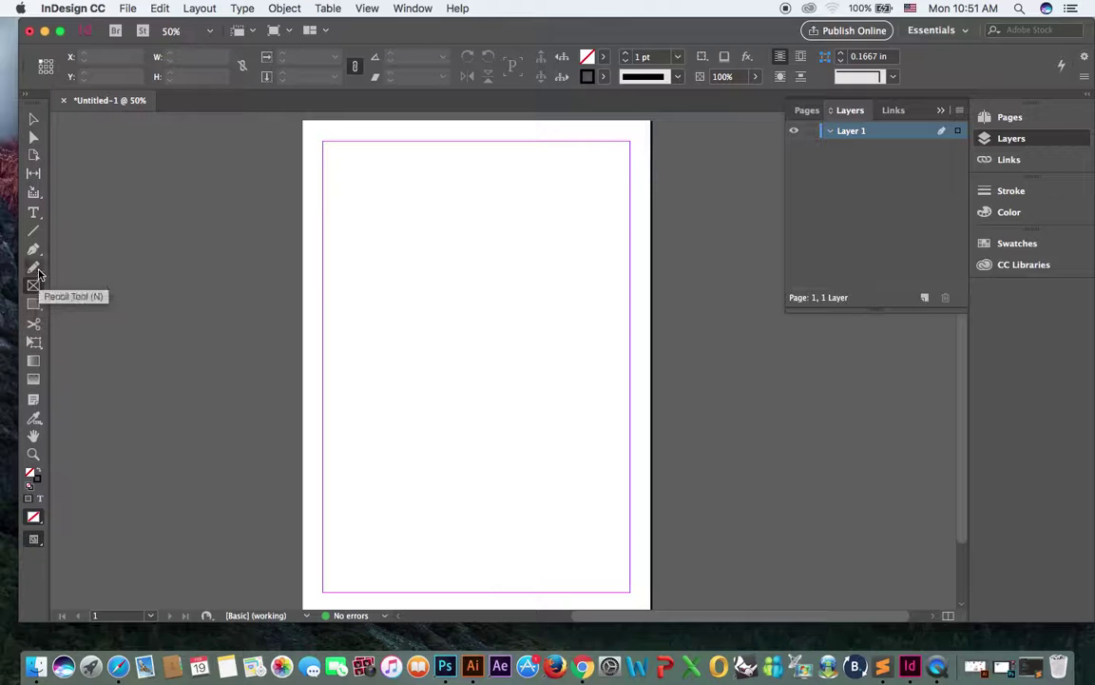
left_click(38, 305)
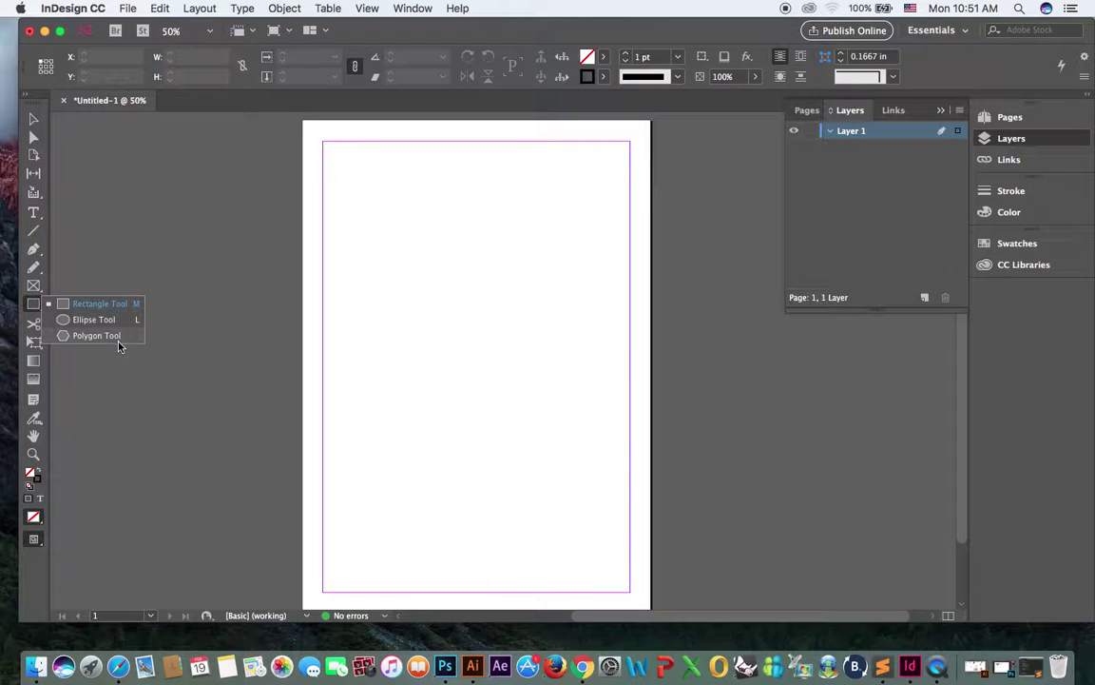
- Draw a circular frame of about 5.08 × 5.08 in at about X 1.13, Y 2.05 in with the Ellipse Frame tool
left_click(36, 286)
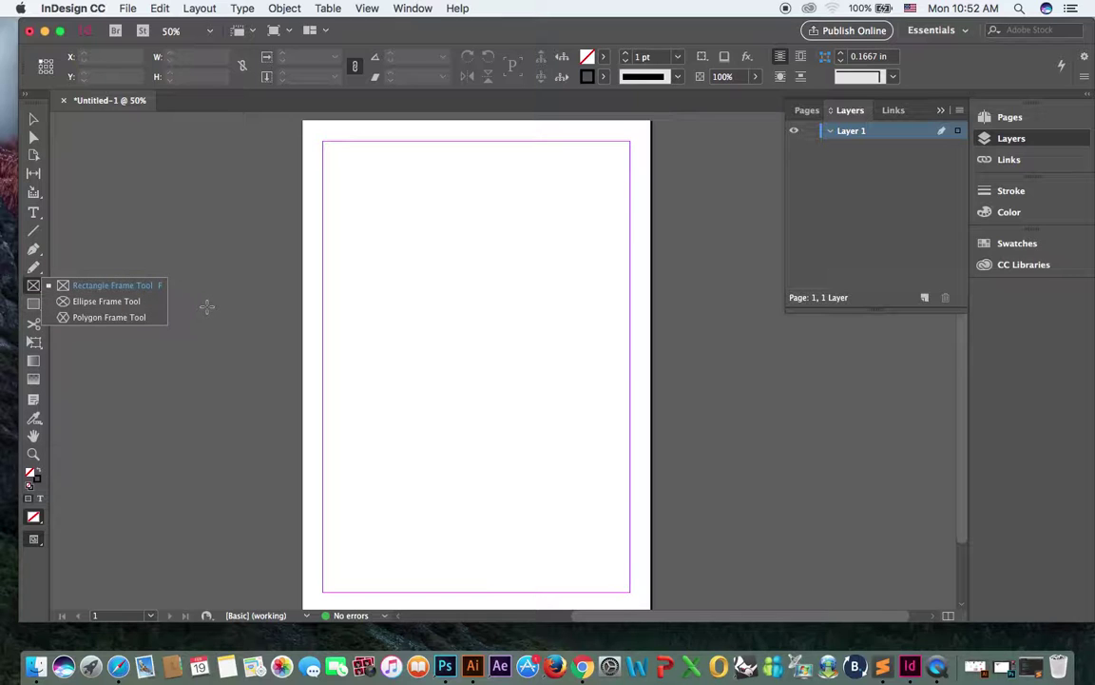
left_click(106, 300)
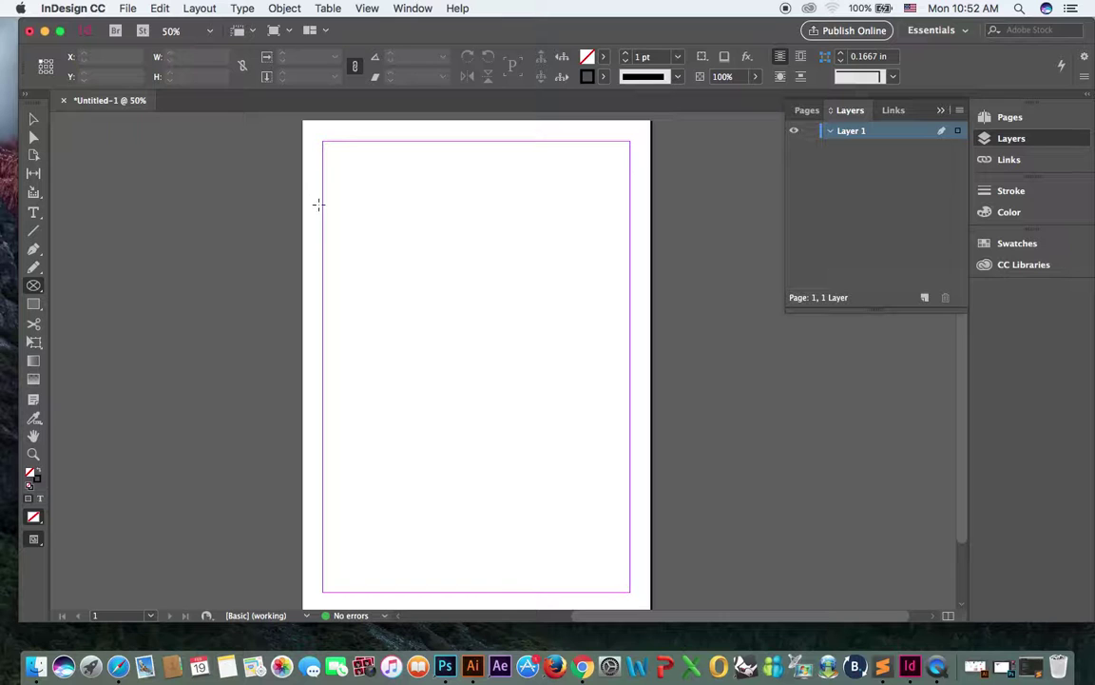
left_click_drag(349, 205, 493, 341)
left_click_drag(536, 382, 597, 421)
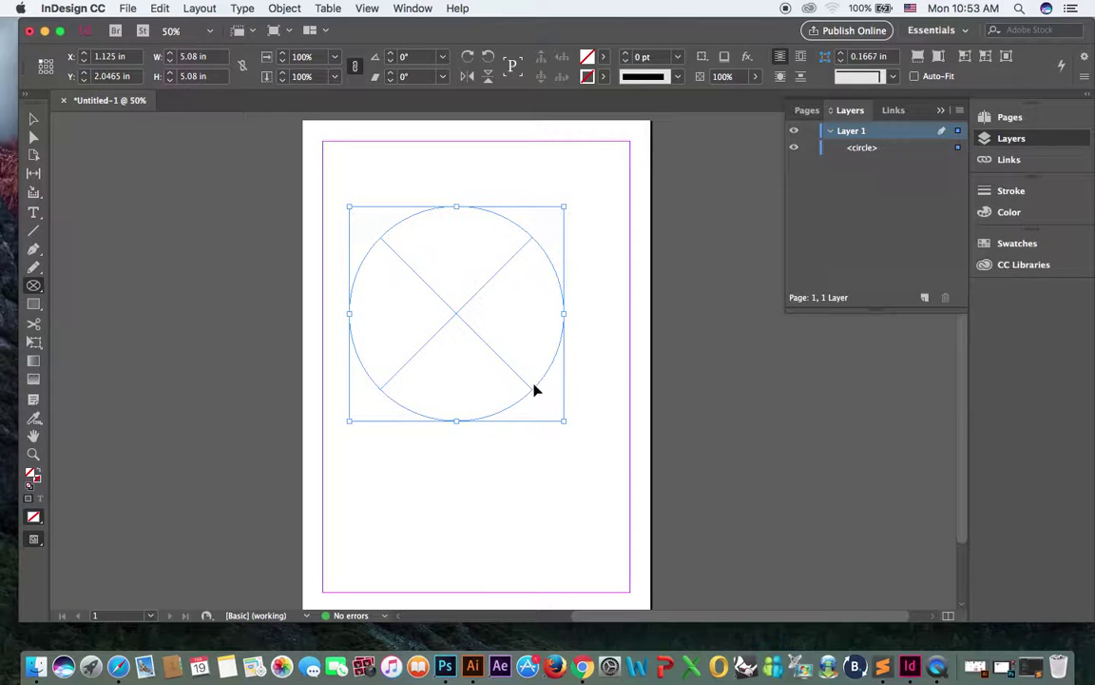
- Place burj-al-arab-02.jpg from the Desktop into the circular frame and fill the frame proportionally
key("super+d")
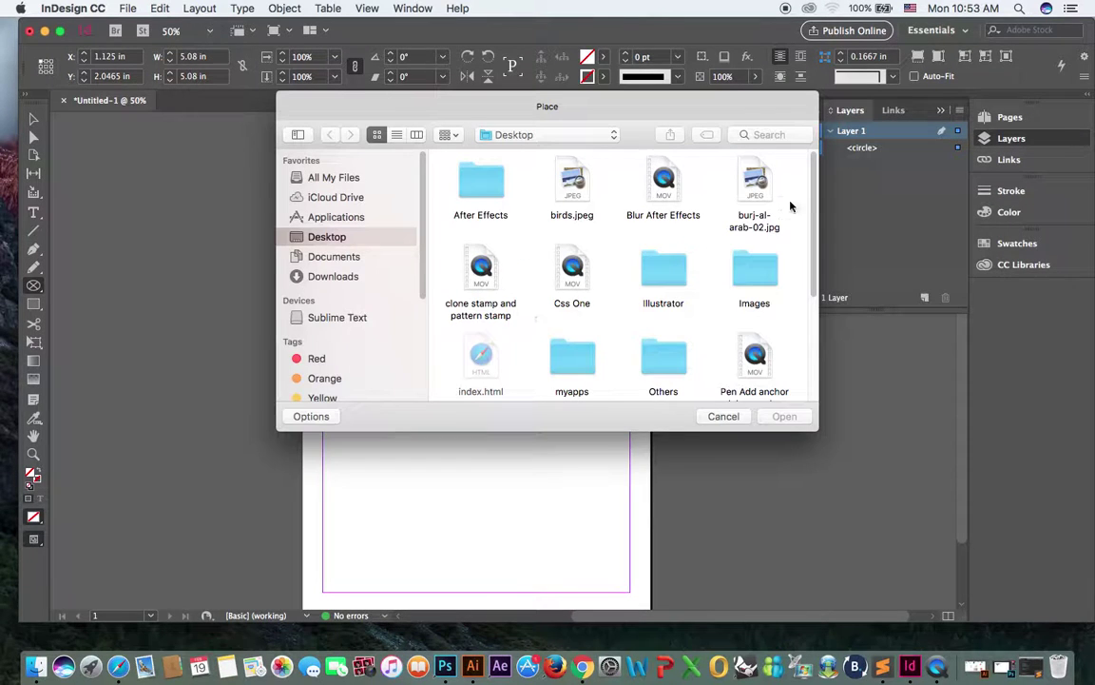
left_click(758, 192)
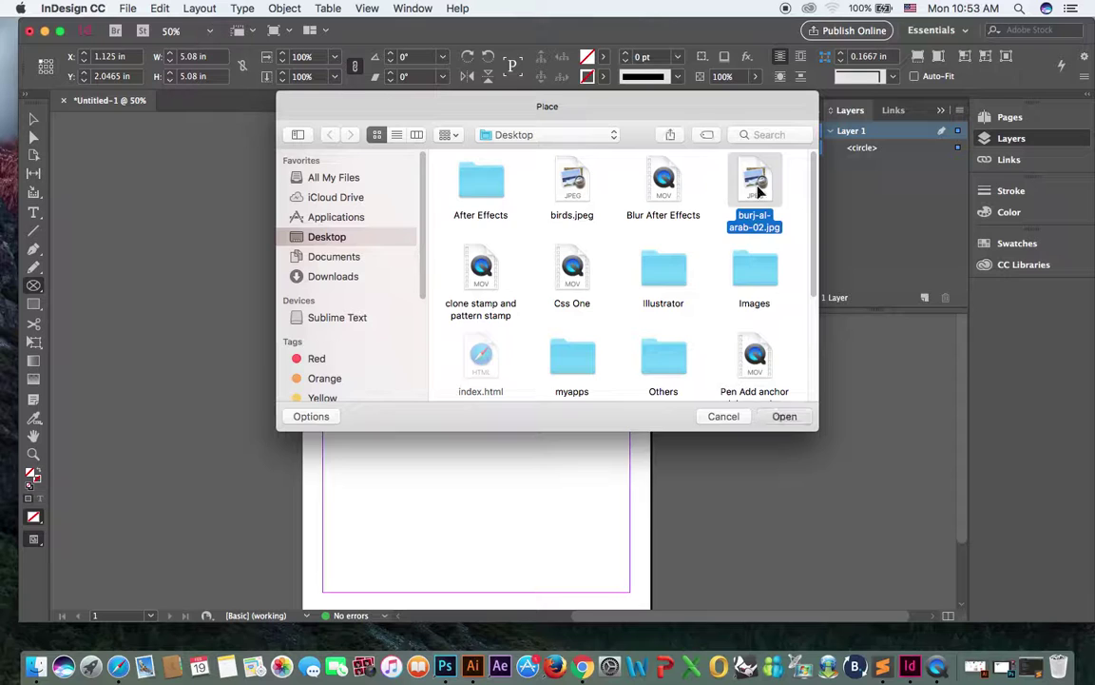
double_click(747, 194)
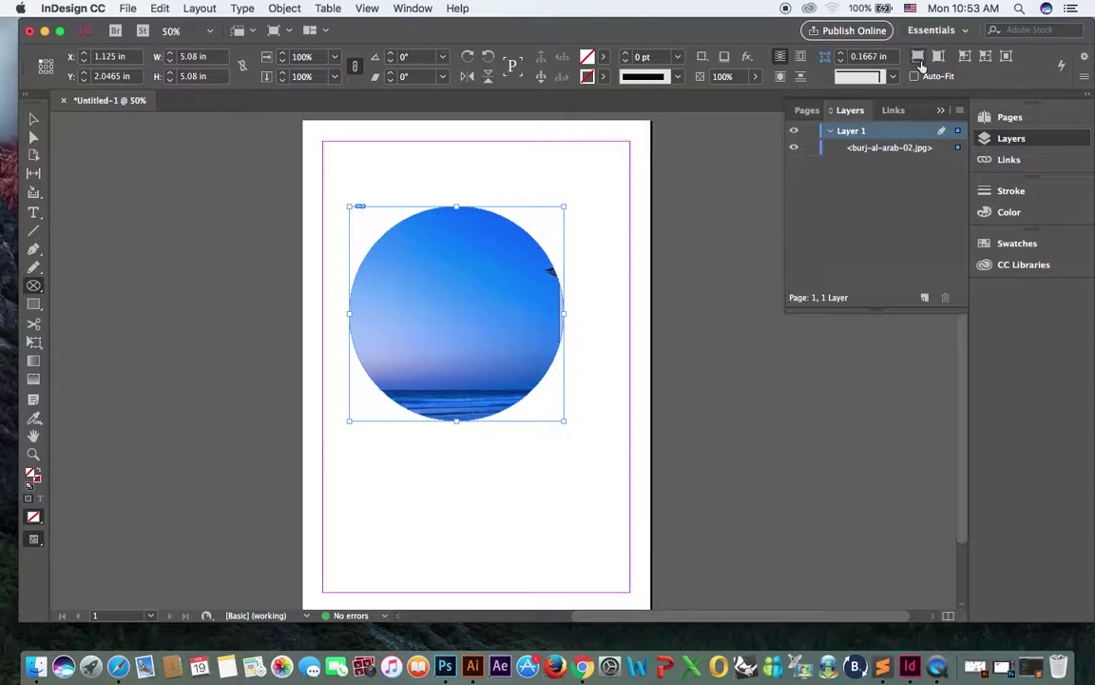
left_click(919, 61)
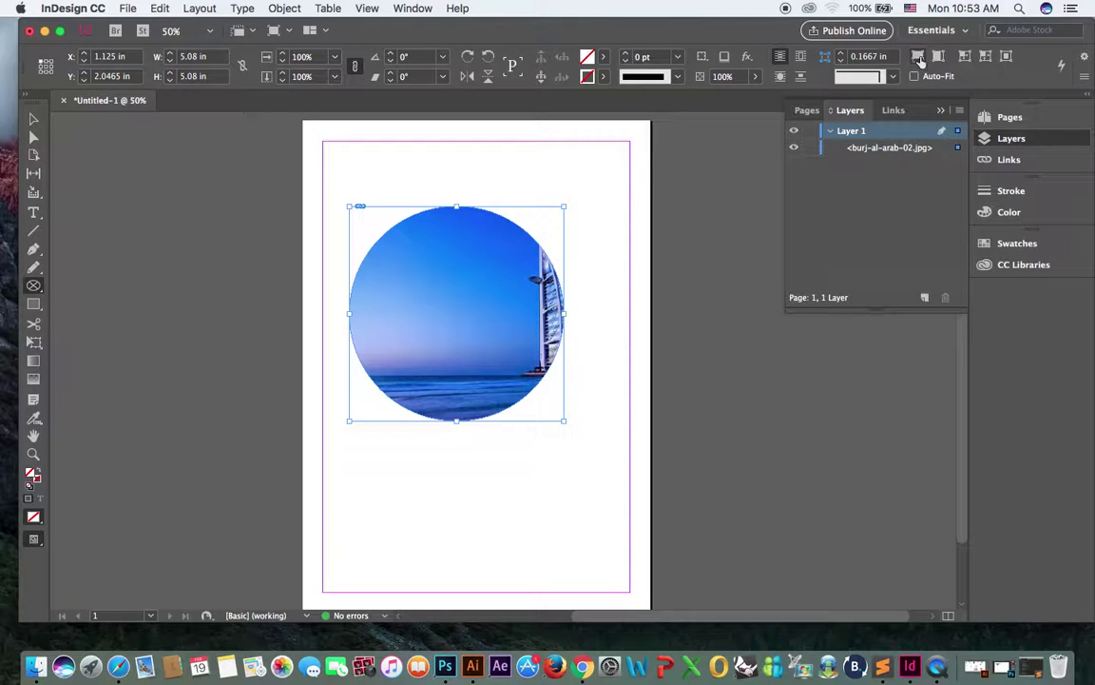
- Shift the picture left inside the circular frame until the whole tower shows, then deselect it
left_click(32, 118)
left_click(457, 314)
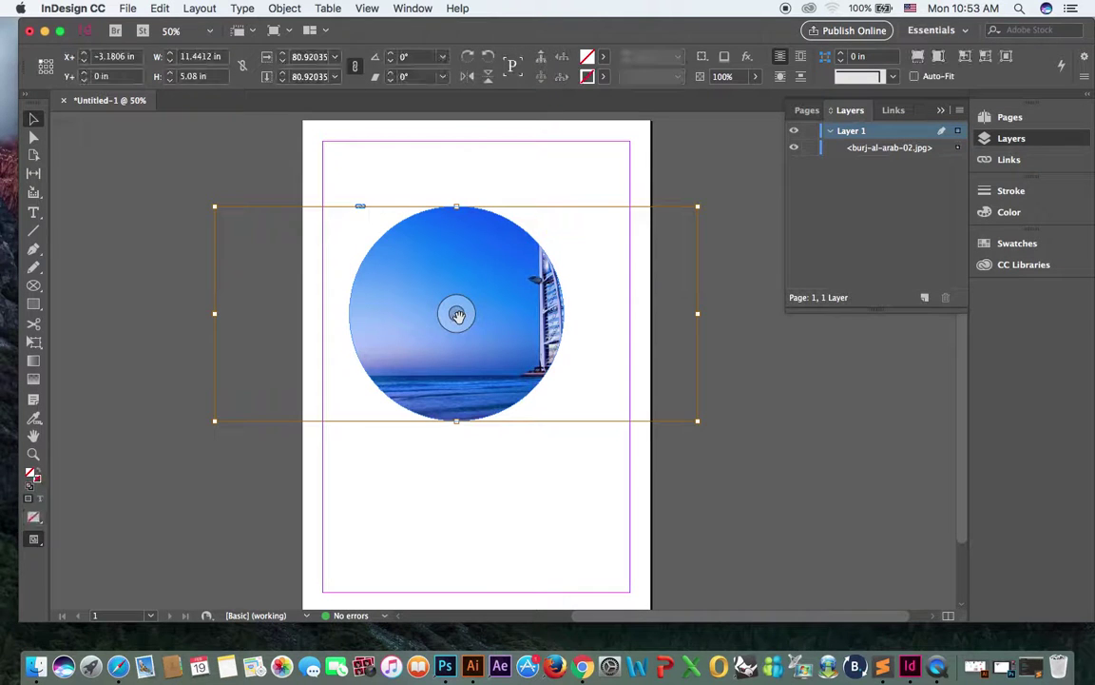
mouse_move(457, 321)
left_mouse_down()
mouse_move(444, 327)
mouse_move(442, 317)
left_mouse_up()
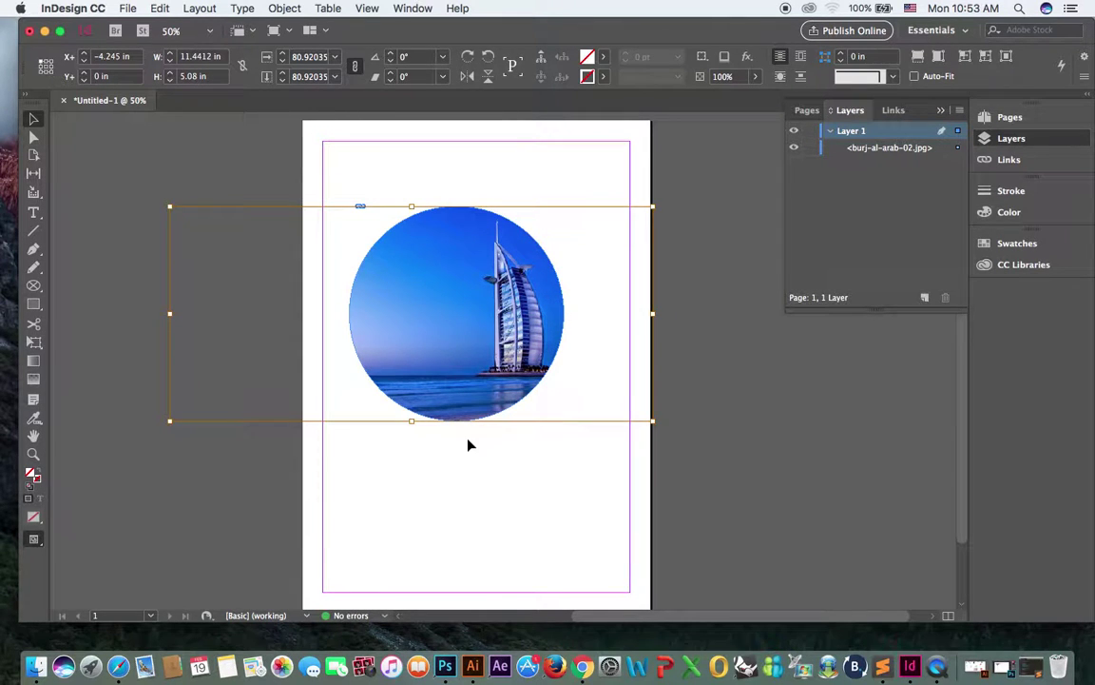
left_click(466, 447)
- Delete the circular frame and draw a hexagonal one of about 3.13 × 2.71 in mid-page with the Polygon Frame tool
left_click(537, 327)
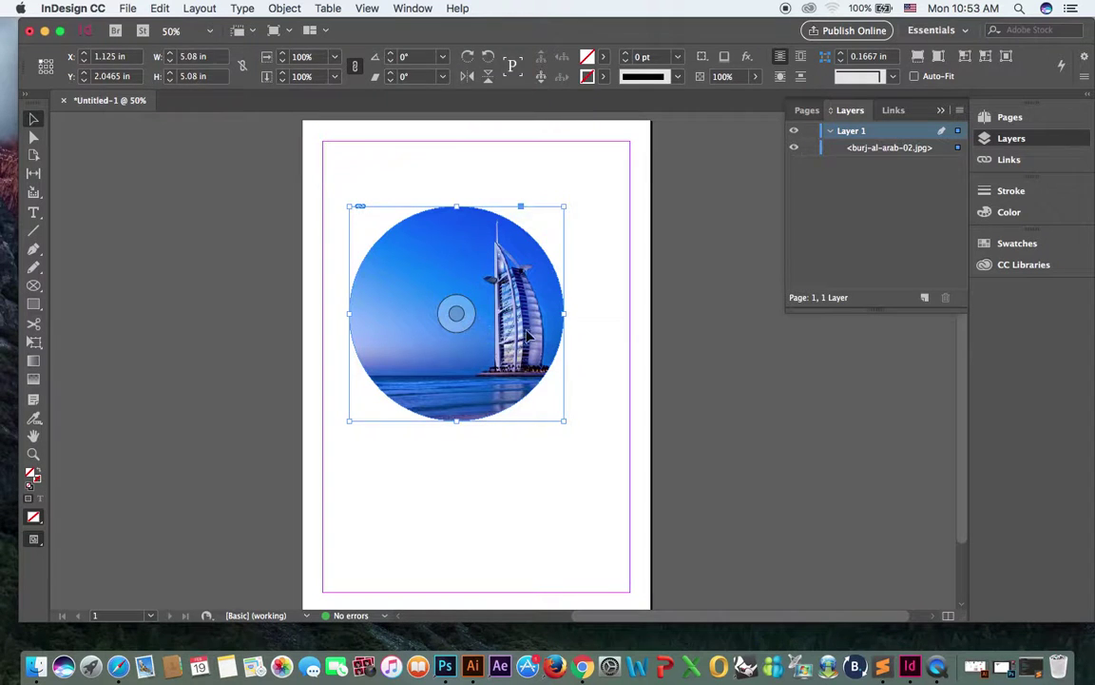
key("Delete")
left_click_drag(34, 285, 115, 323)
left_click_drag(419, 257, 551, 372)
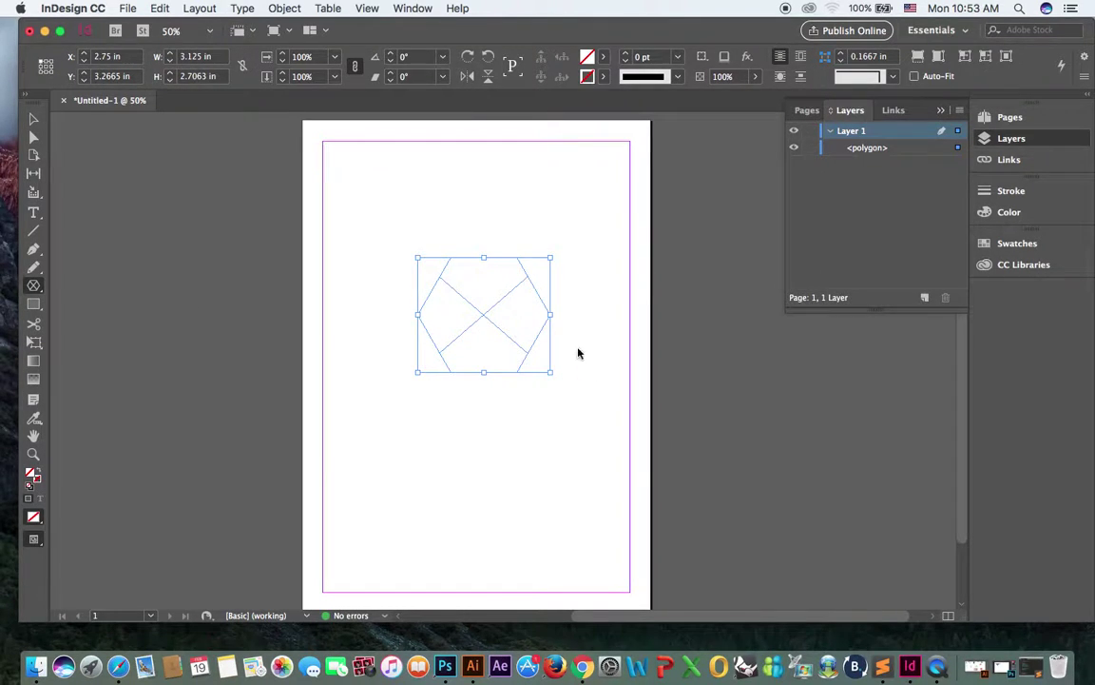
- Place burj-al-arab-02.jpg from the Desktop into the hexagonal frame and fill the frame proportionally
key("super+d")
left_click(746, 183)
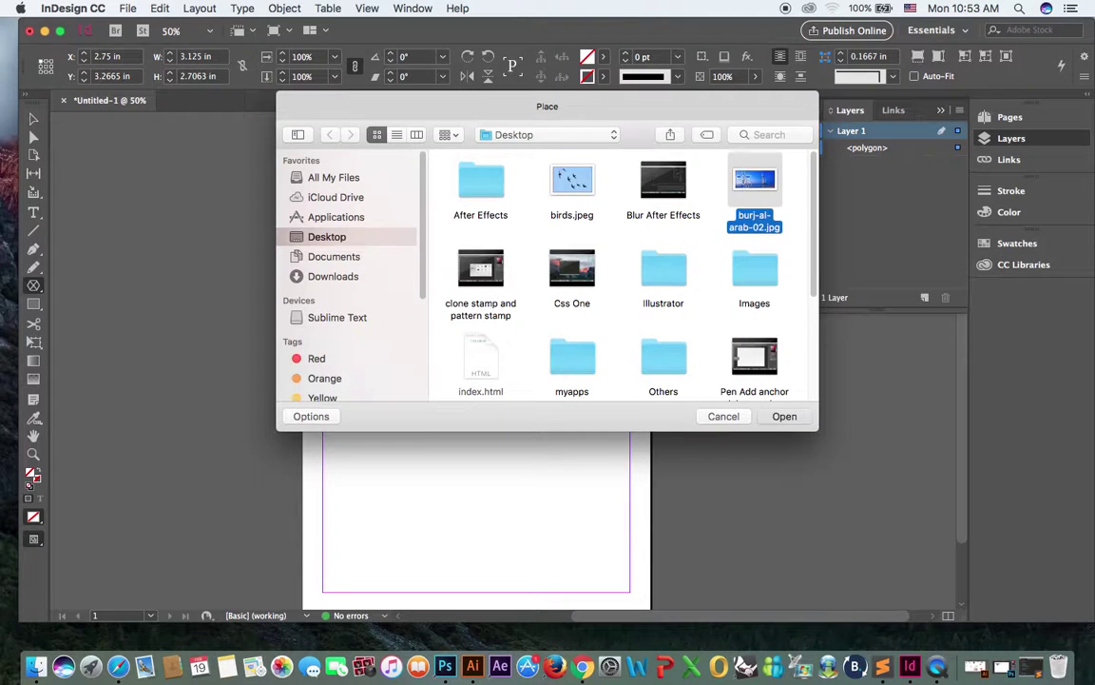
double_click(745, 182)
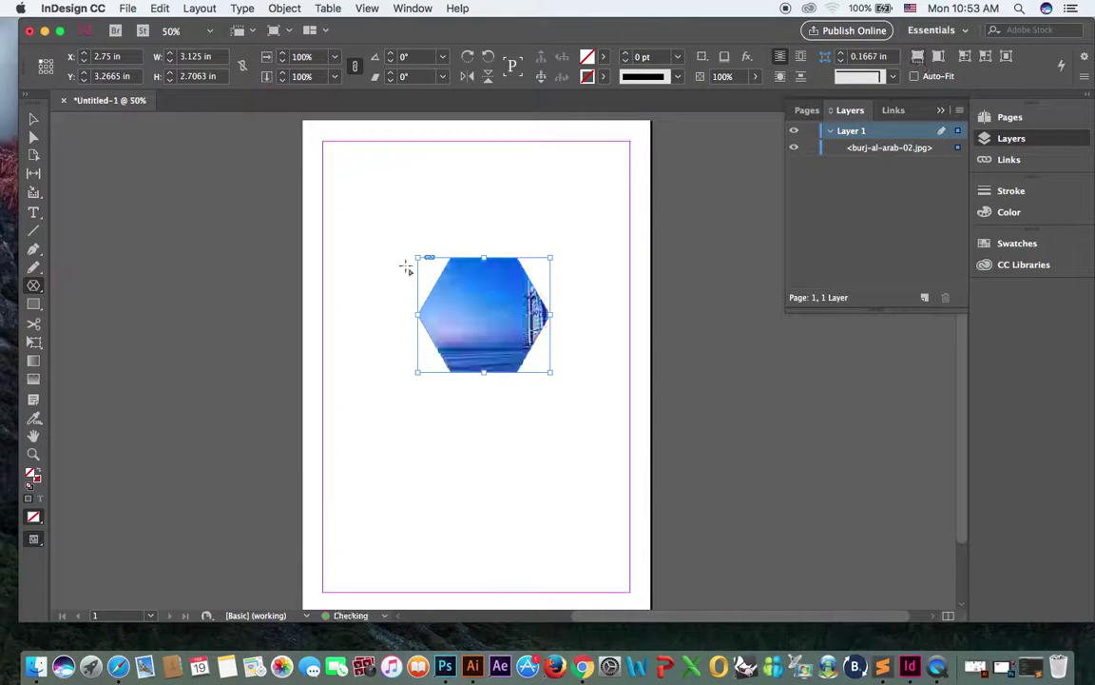
- Shift the picture left inside the hexagon to show the tower and move the frame to about X 2.12, Y 3.21 in
key("v")
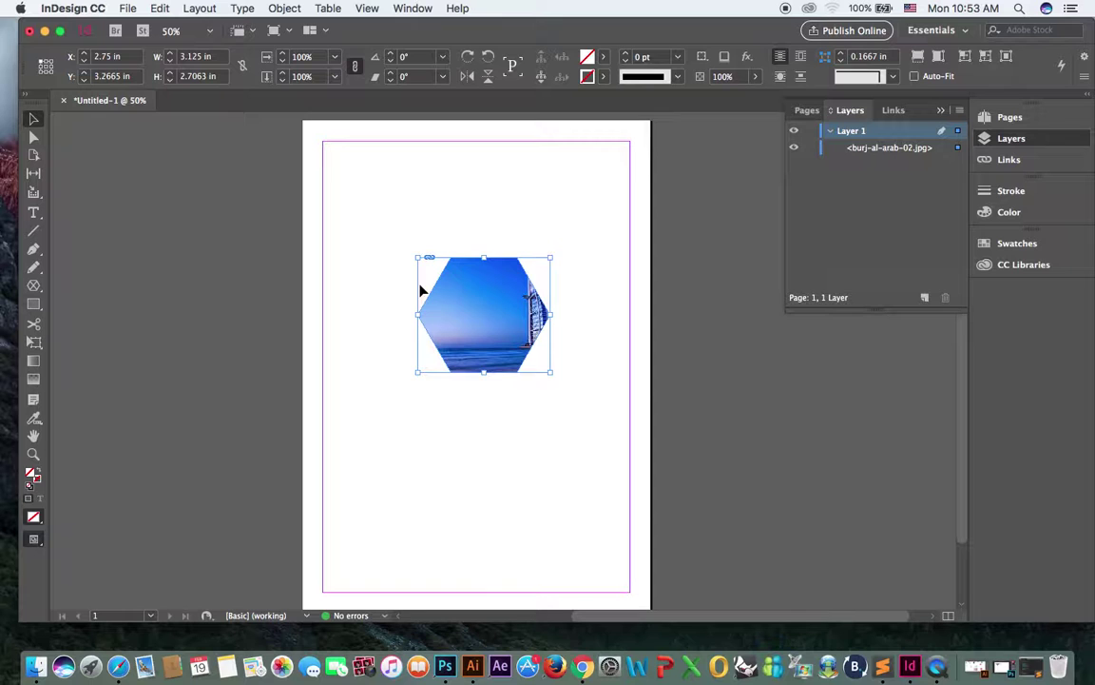
mouse_move(490, 300)
left_mouse_down()
mouse_move(463, 296)
mouse_move(486, 306)
left_mouse_up()
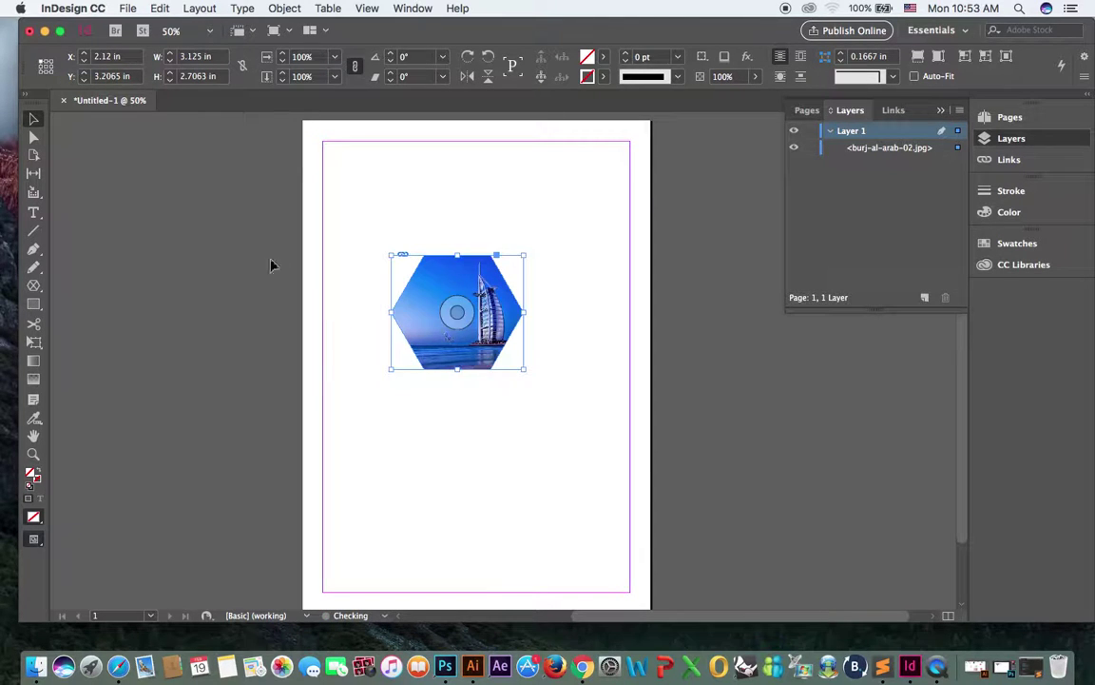
- Delete the hexagonal picture frame from the page
left_click(33, 285)
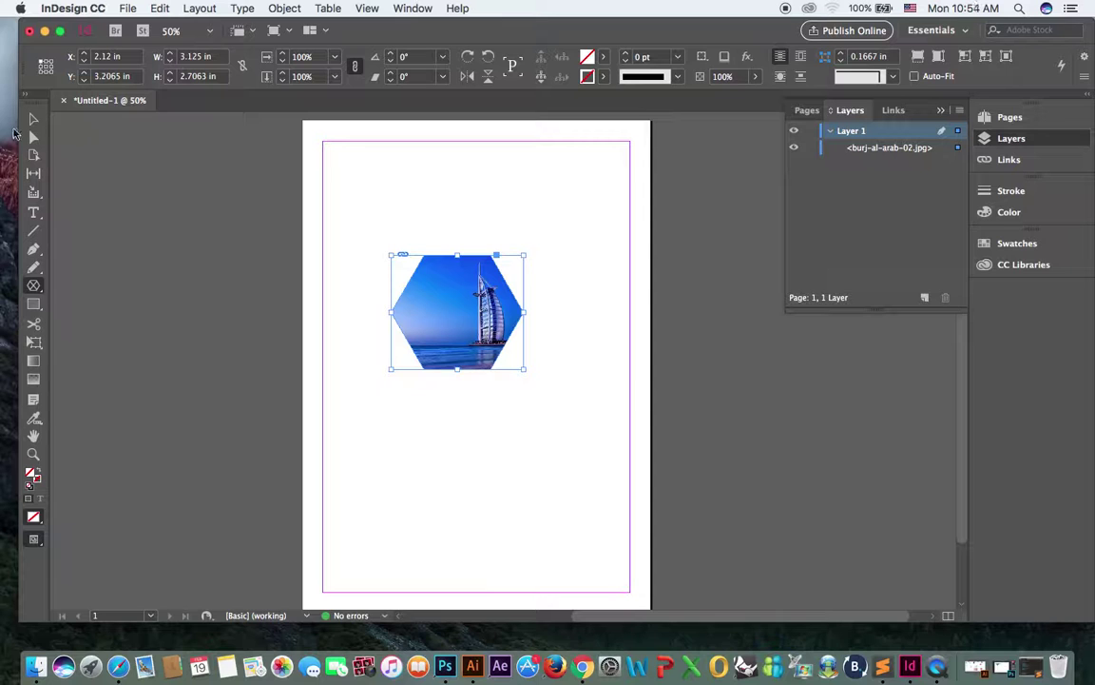
left_click(32, 119)
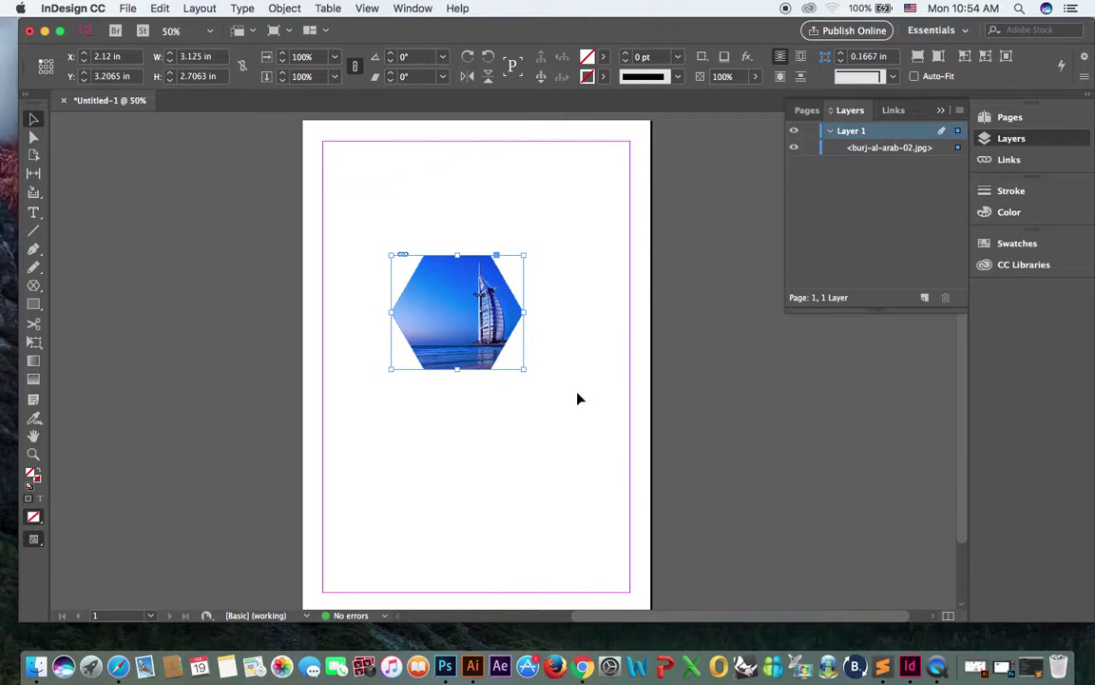
key("Delete")
- Create a 5 × 5 in three-sided frame with the Polygon Frame tool and move it to about X 1.54, Y 2.33 in
left_click(36, 290)
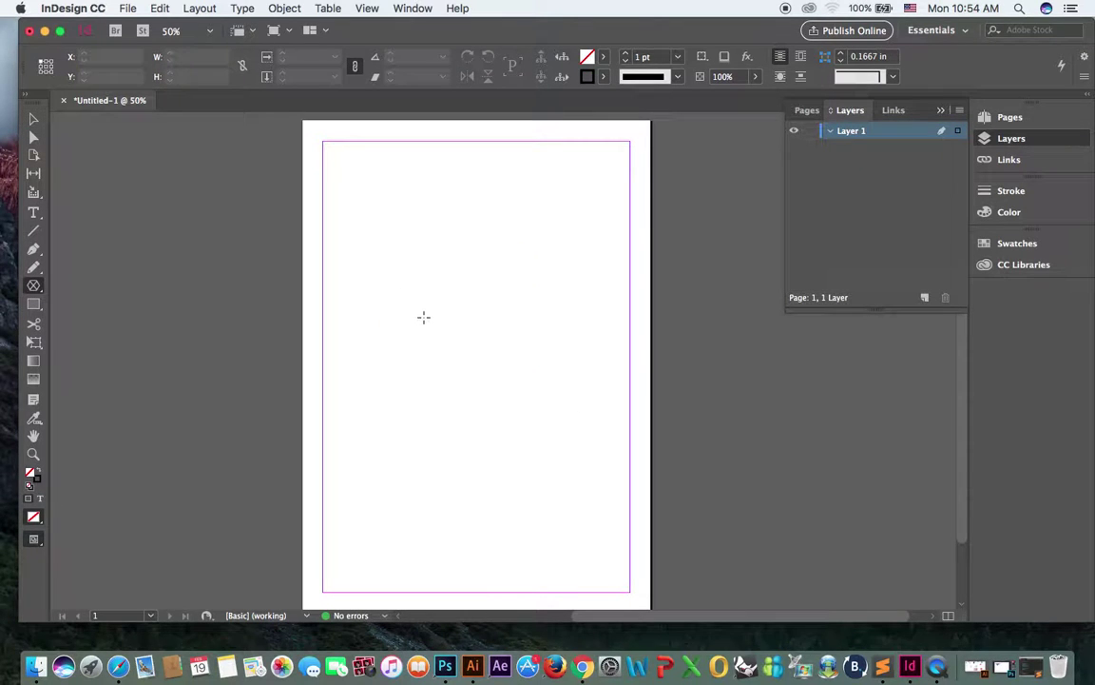
left_click(488, 408)
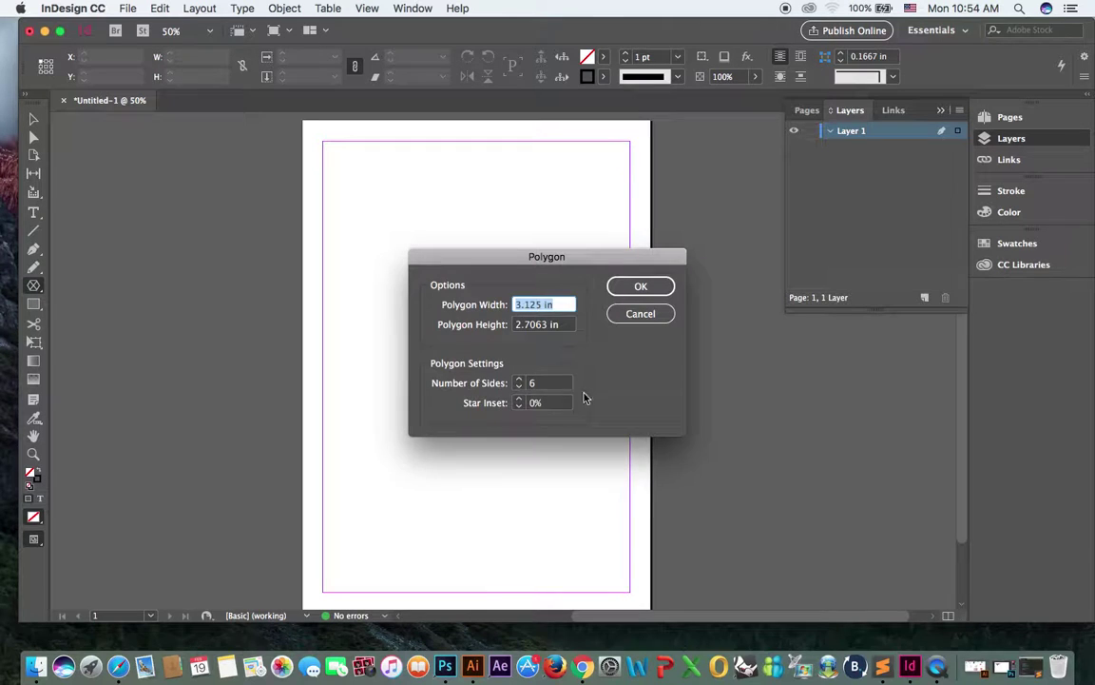
left_click(642, 313)
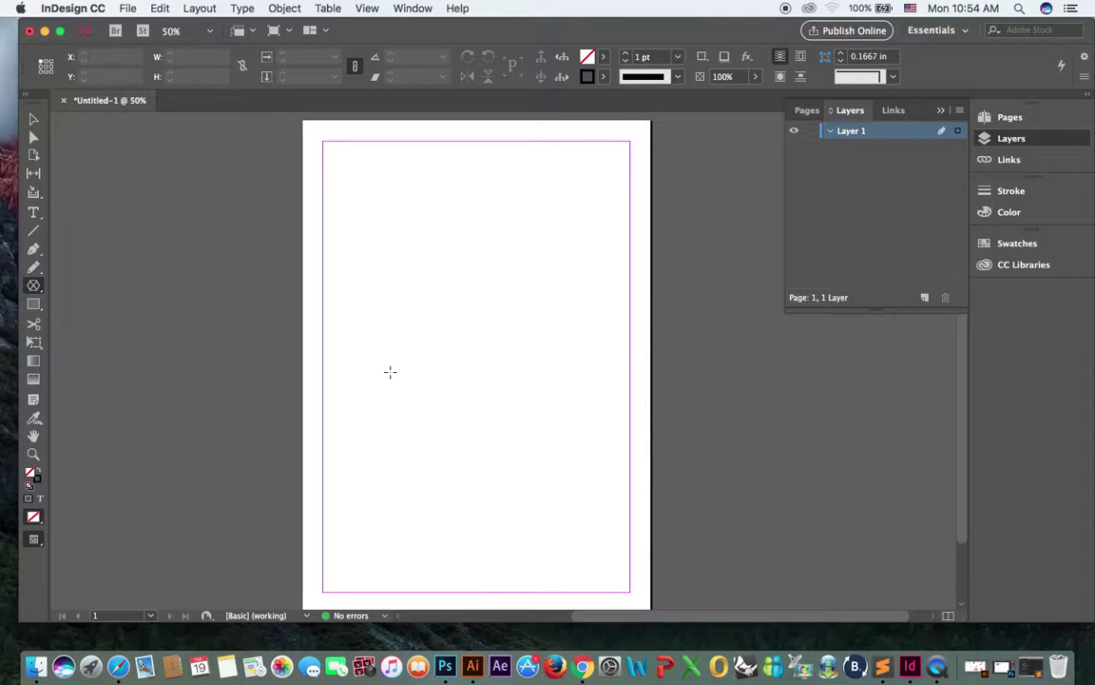
left_click(423, 322)
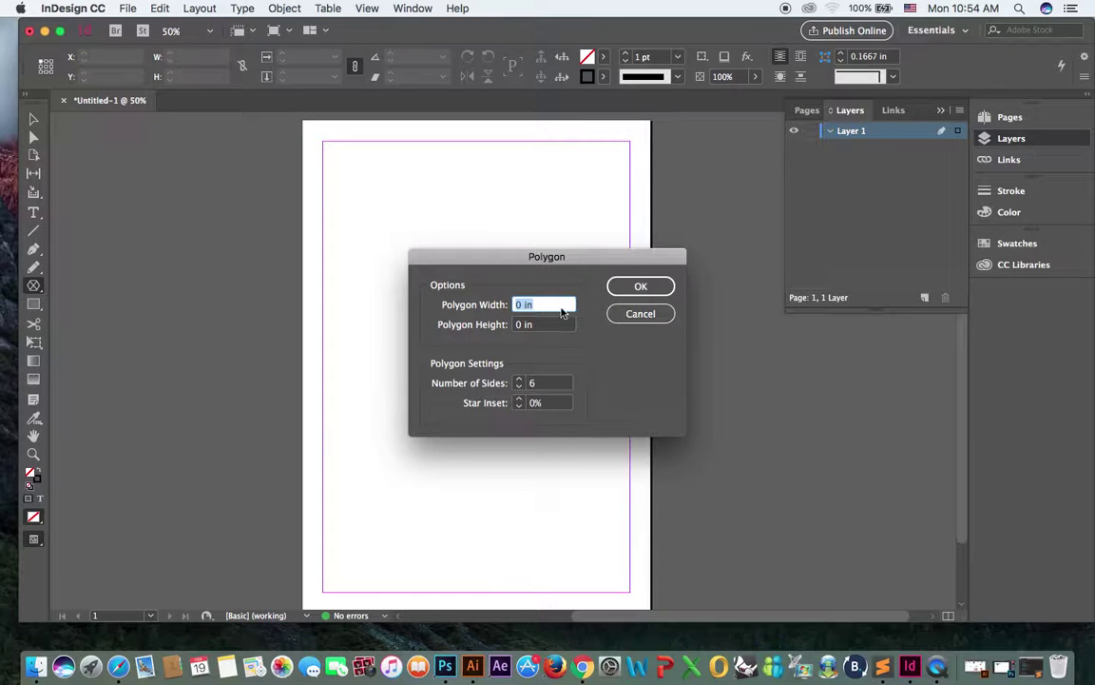
type("5")
key("Tab")
type("5")
key("Tab")
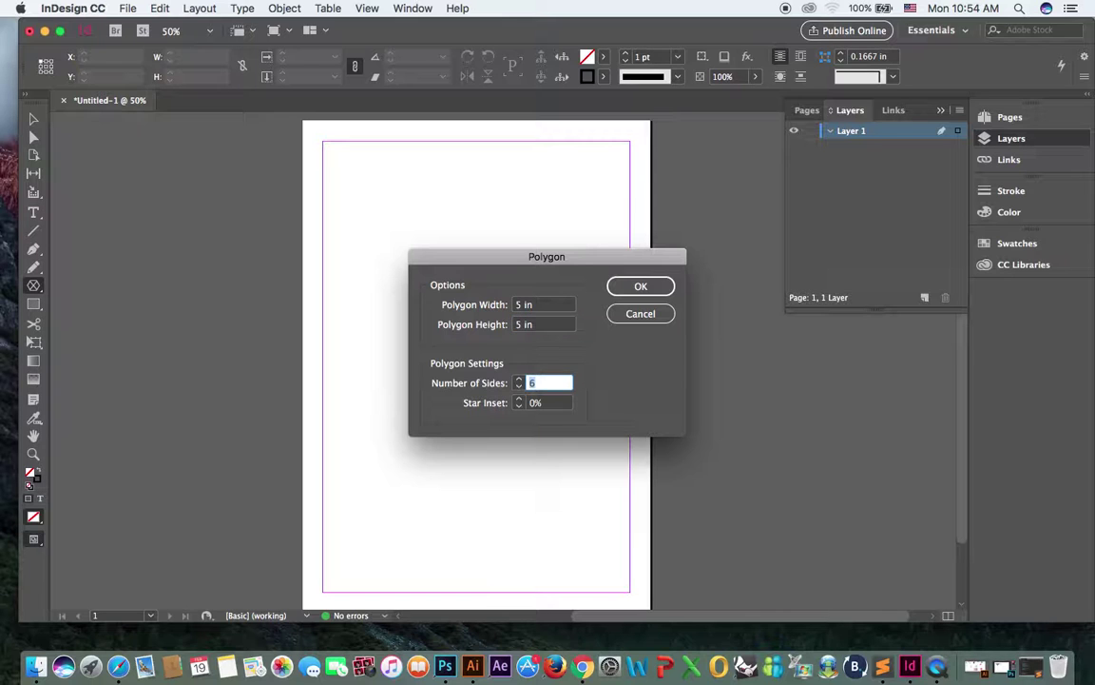
type("3")
key("Return")
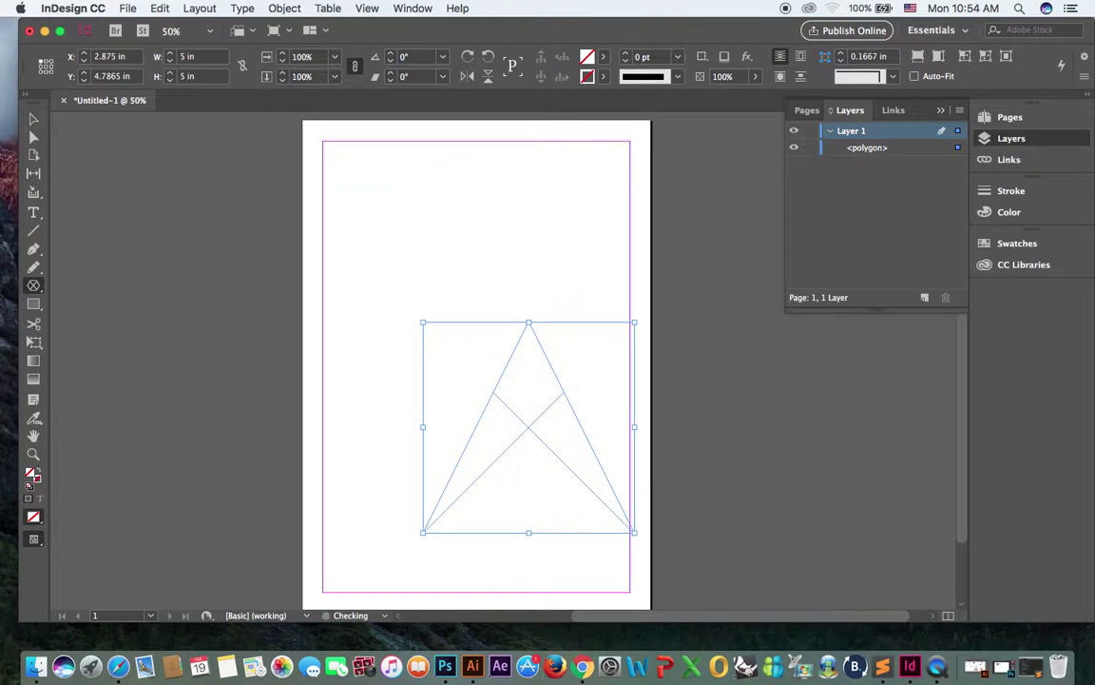
left_click(33, 119)
left_click_drag(533, 430, 496, 354)
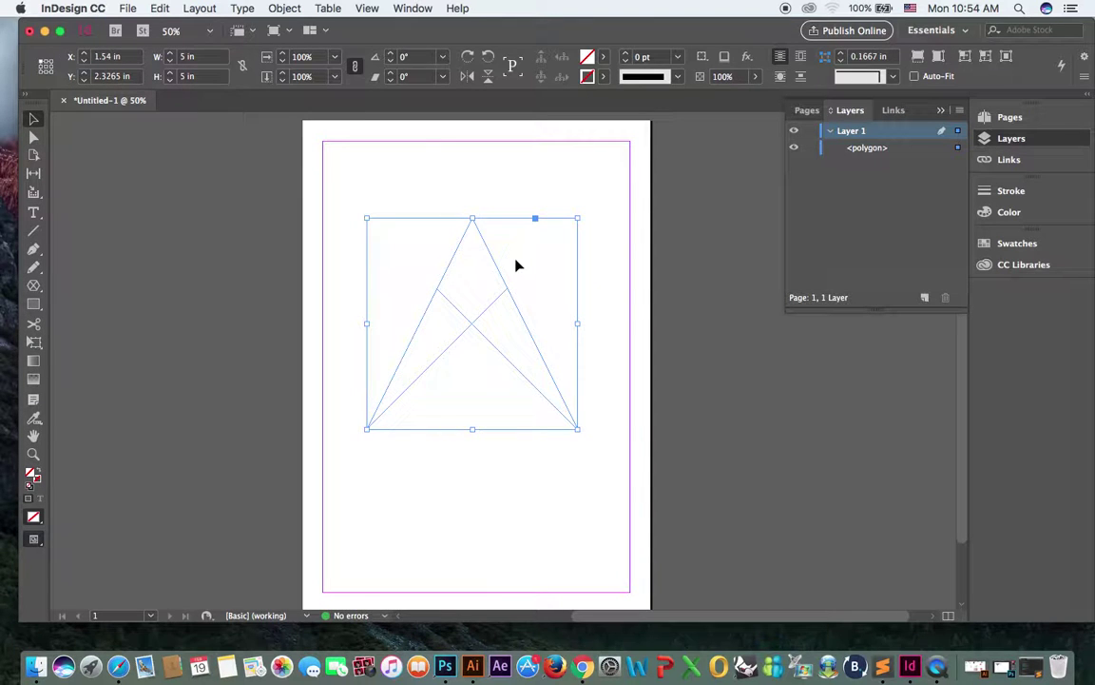
- Place burj-al-arab-02.jpg from the Desktop into the triangular frame, filled proportionally, and shift the picture left to show the tower
key("super+d")
left_click(773, 183)
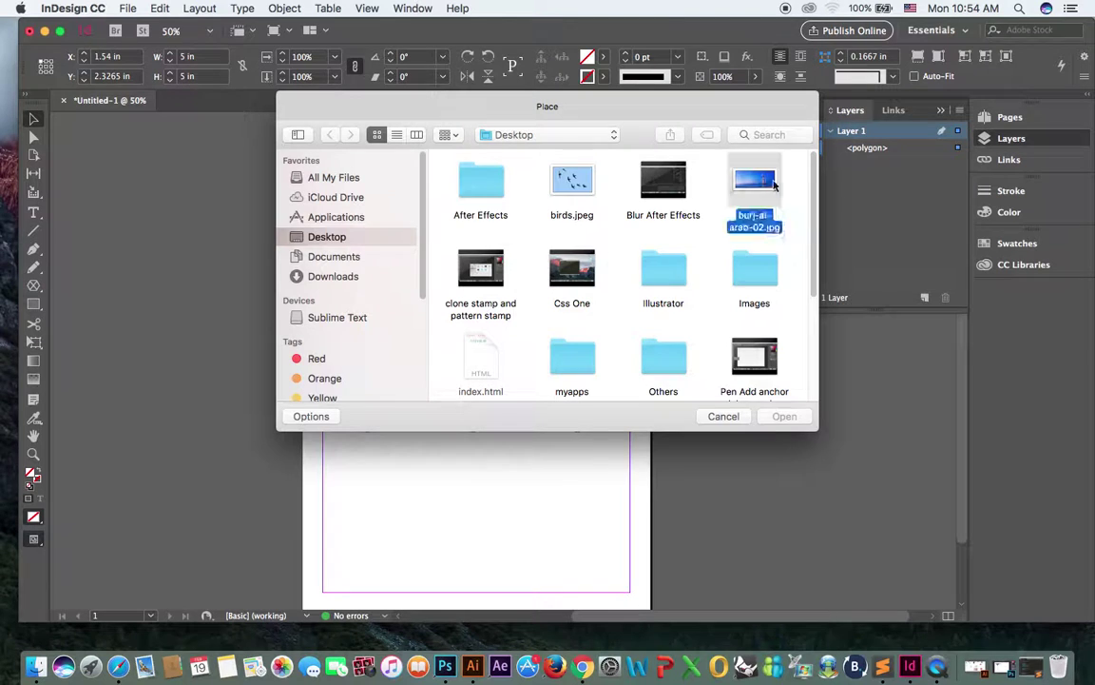
key("Return")
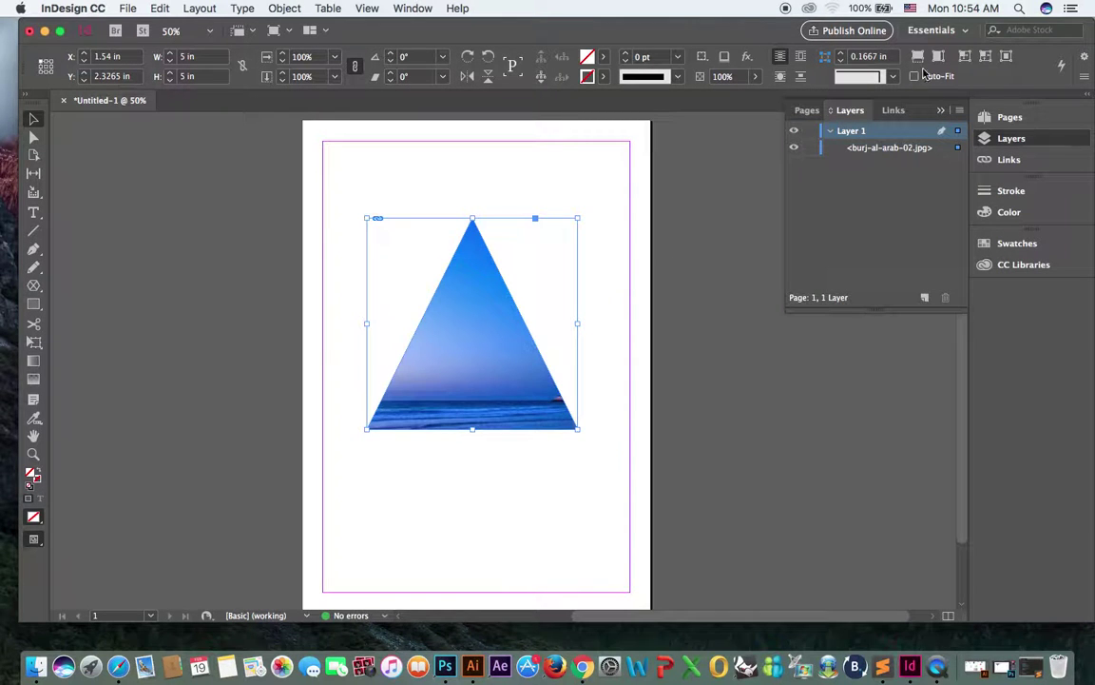
left_click_drag(477, 321, 398, 341)
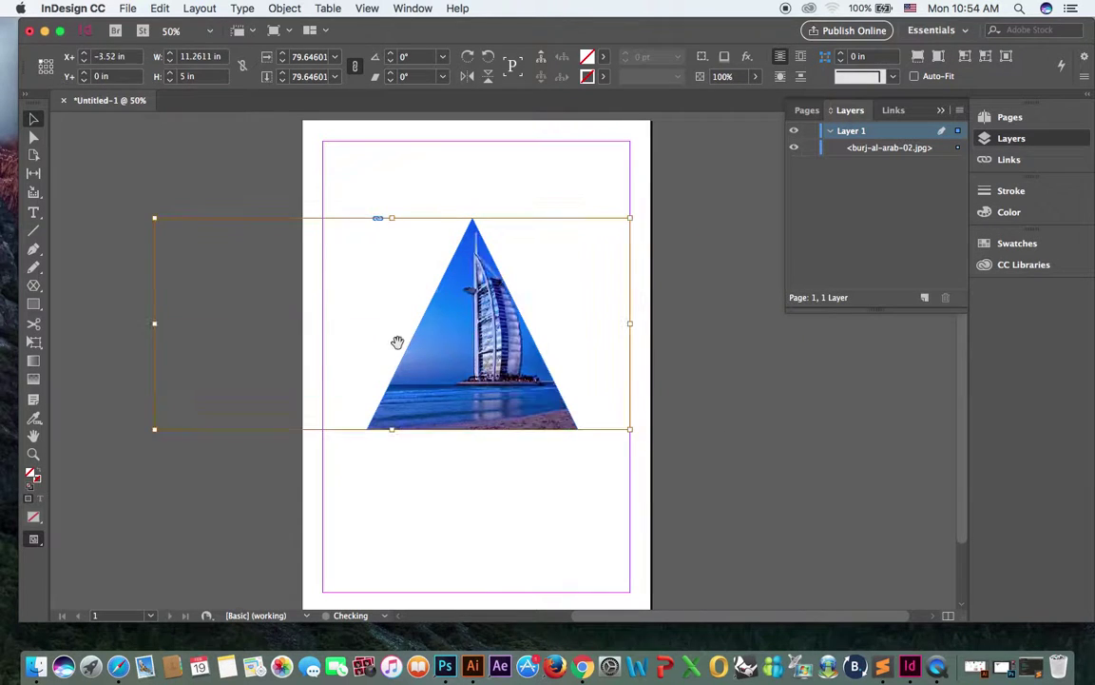
left_click(449, 511)
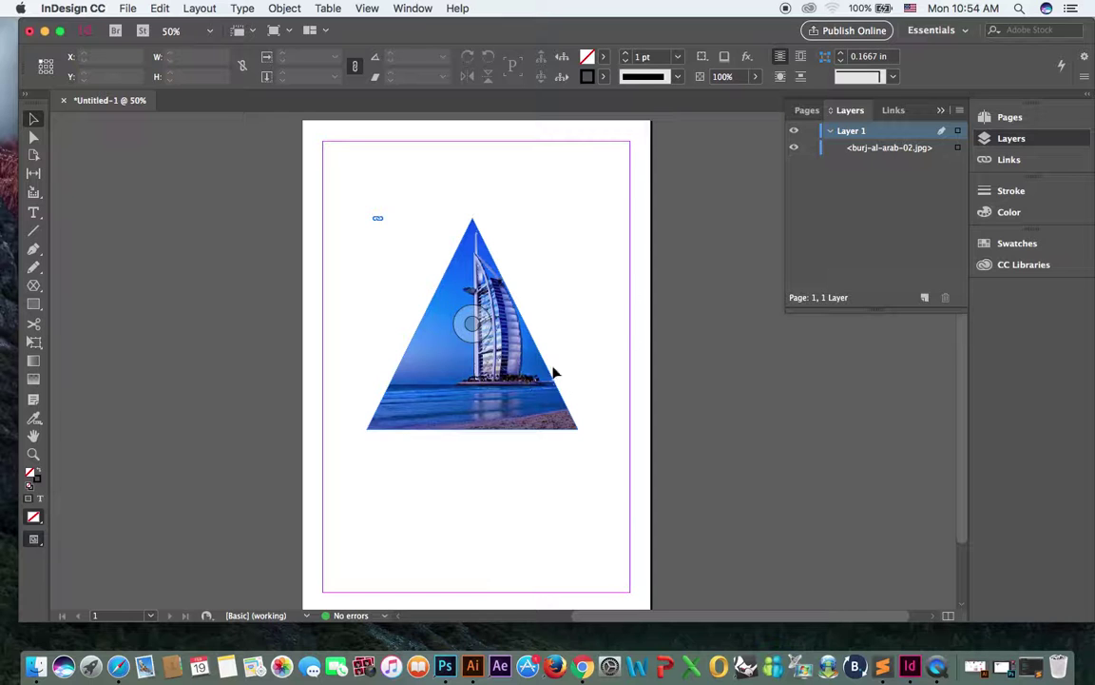
- Delete the triangular frame and draw a rectangle of about 7.27 × 3.31 in between the page's side margins, starting at the upper margin
left_click(461, 337)
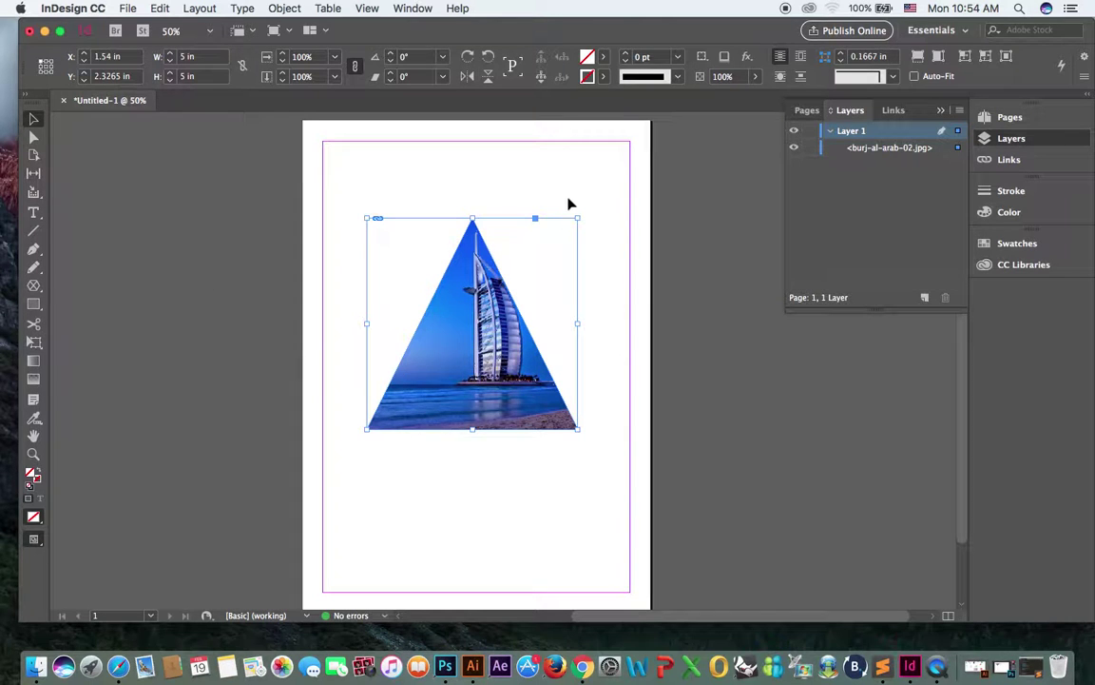
key("Delete")
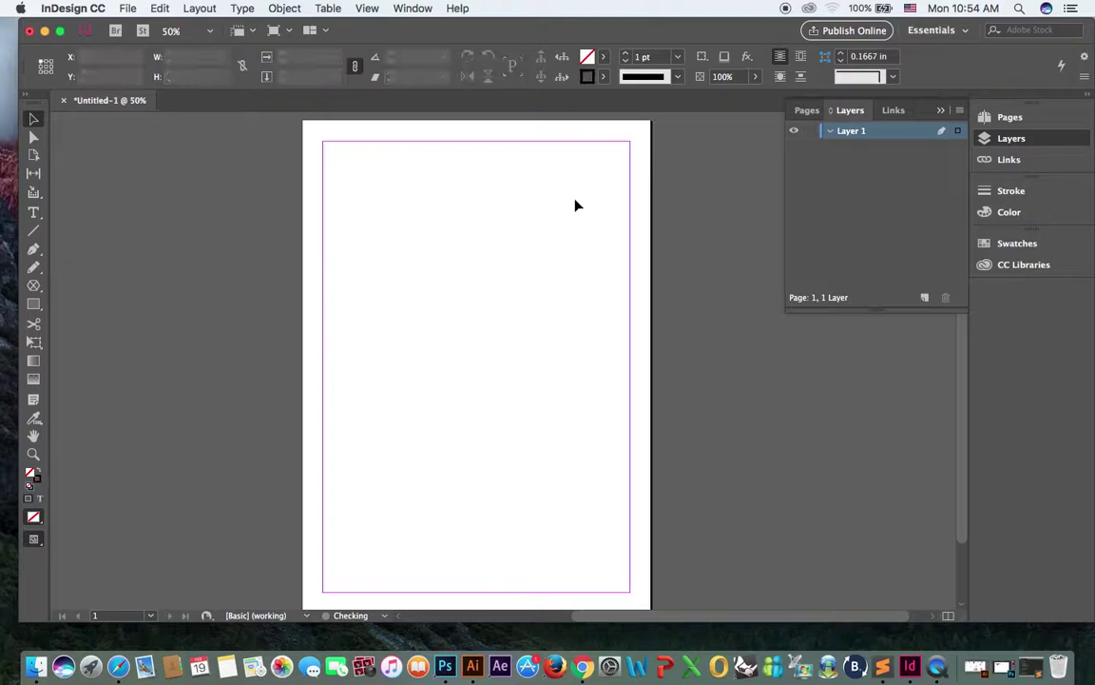
left_click(35, 304)
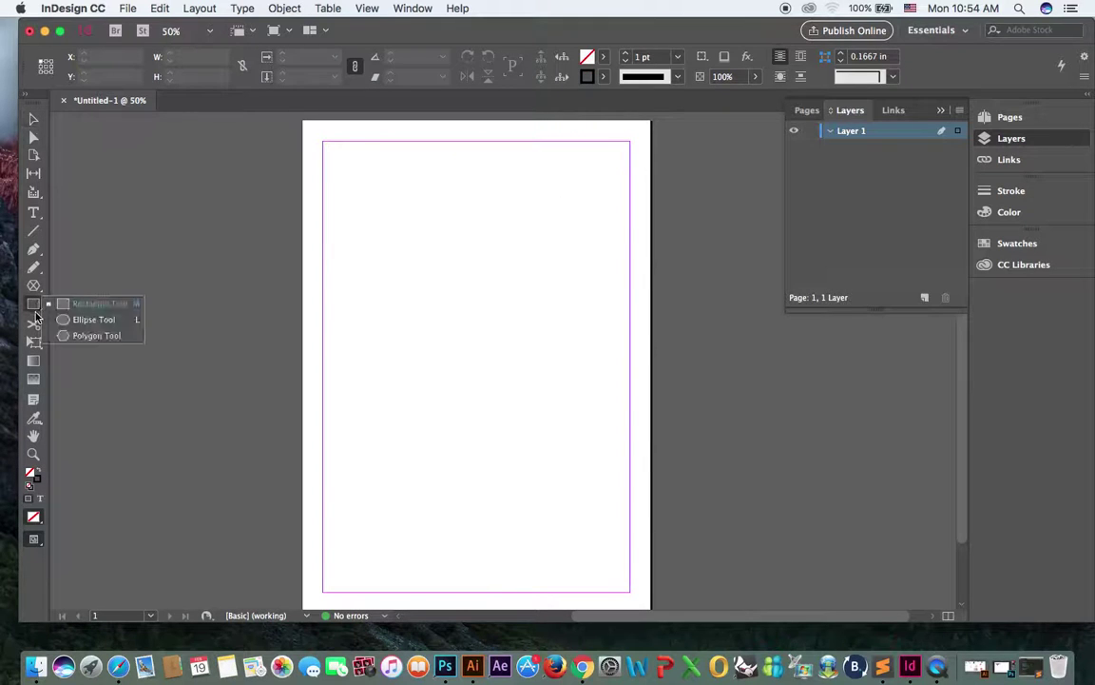
left_click(104, 308)
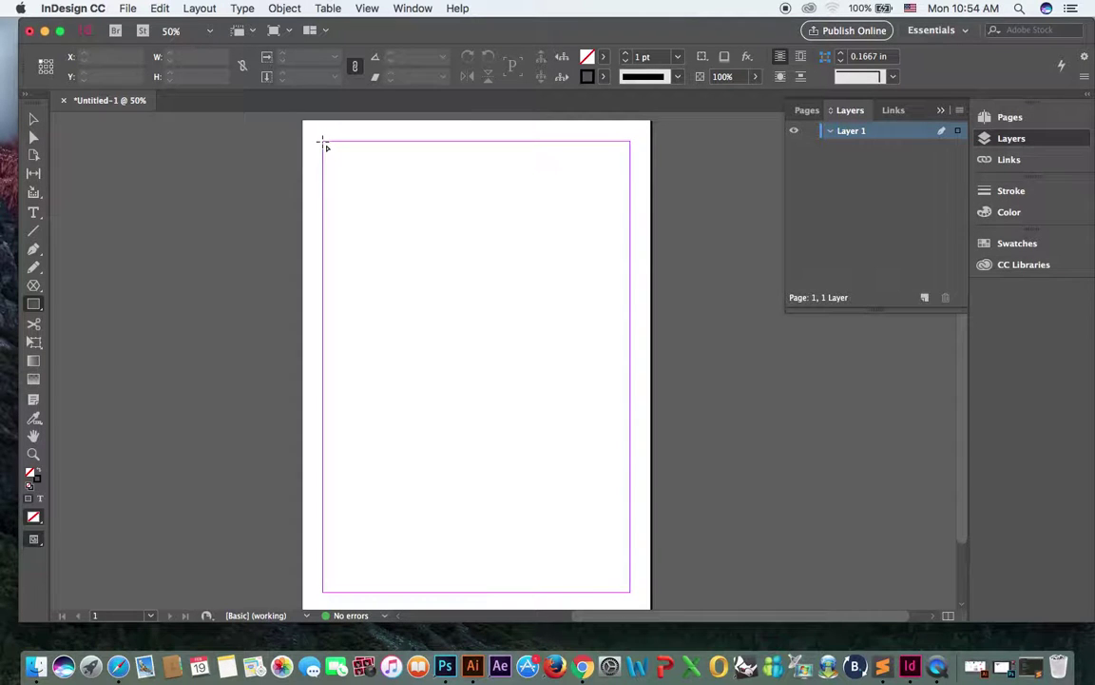
left_click_drag(323, 142, 630, 281)
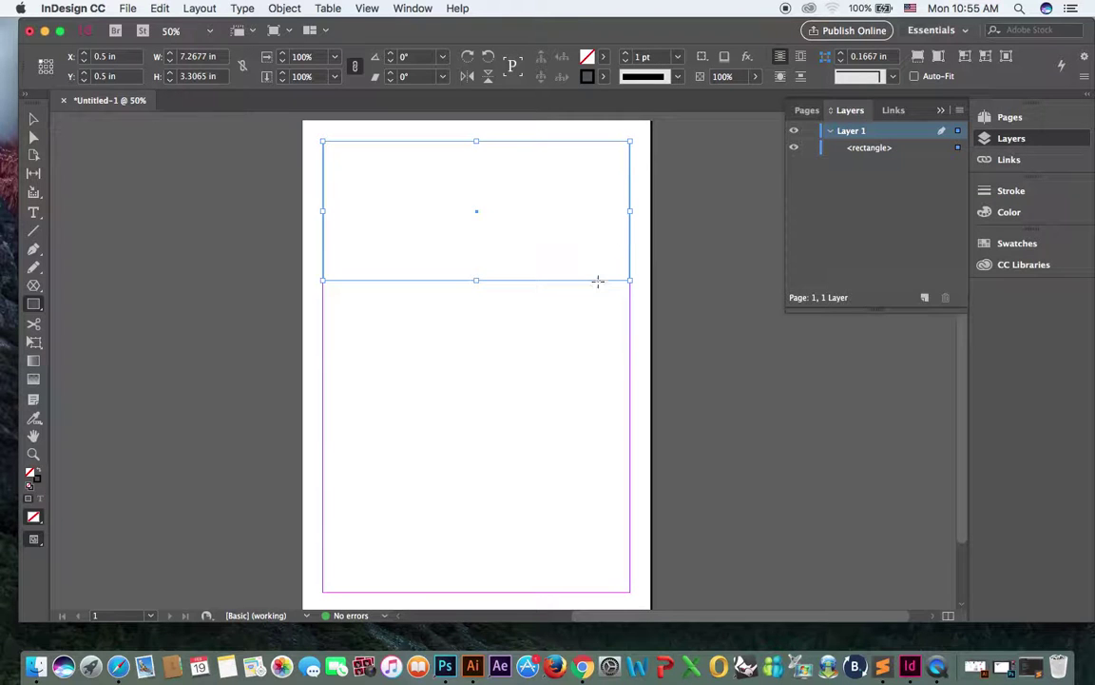
- Try the cyan, magenta and yellow CMYK swatches as the rectangle's fill
left_click(603, 57)
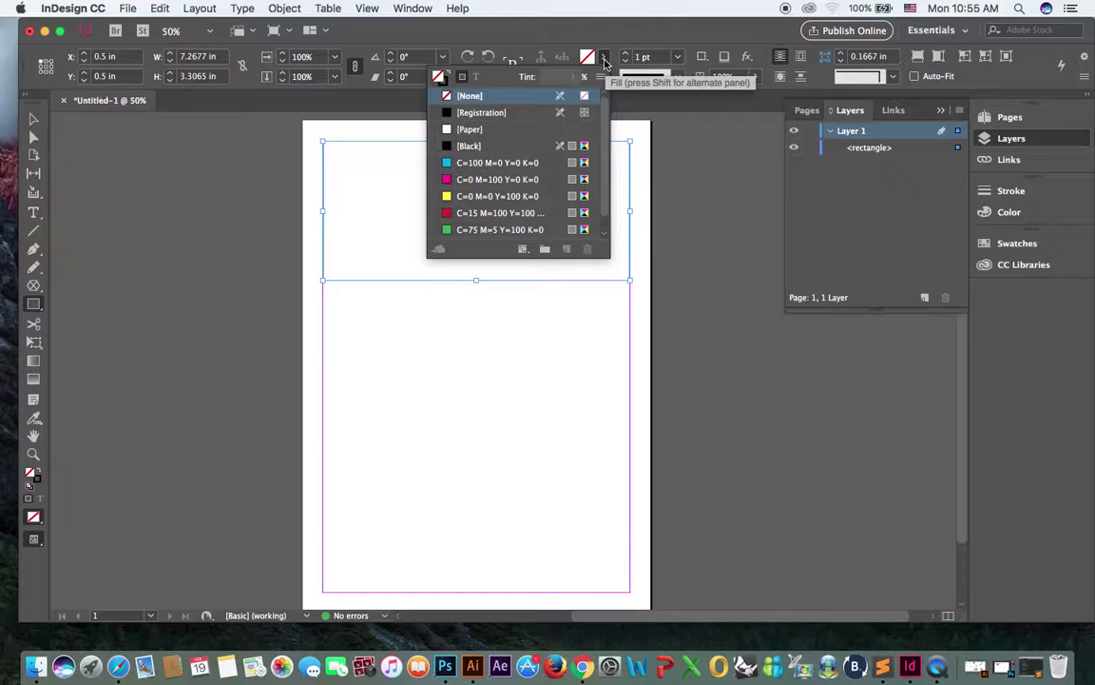
left_click(487, 163)
left_click(490, 179)
left_click(492, 212)
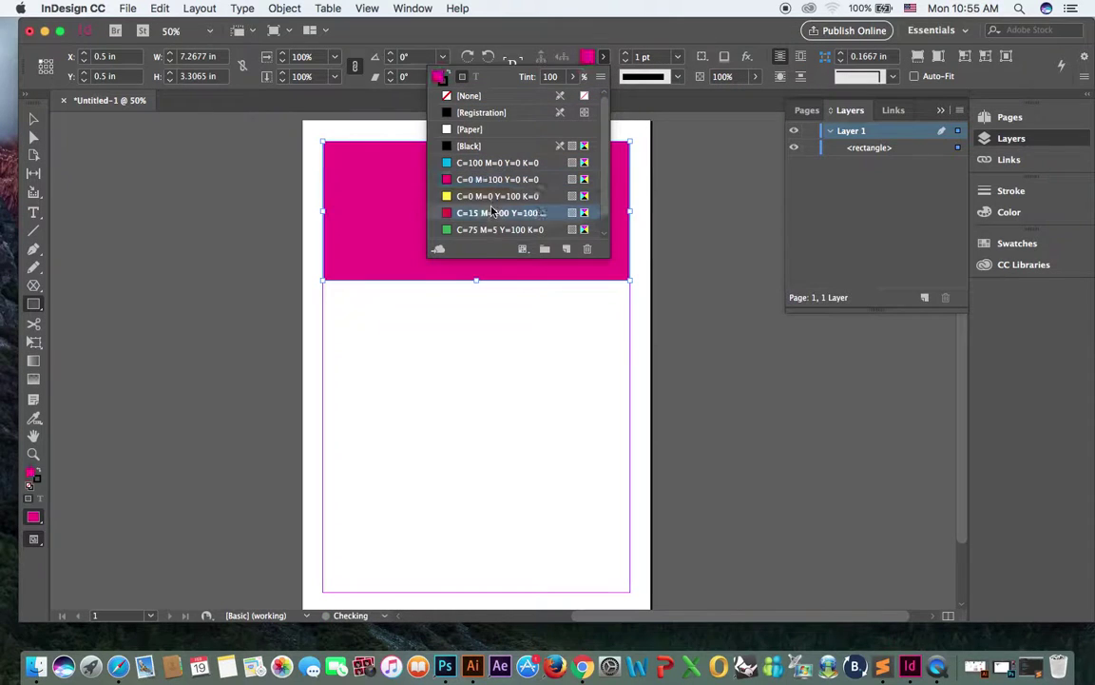
left_click(492, 197)
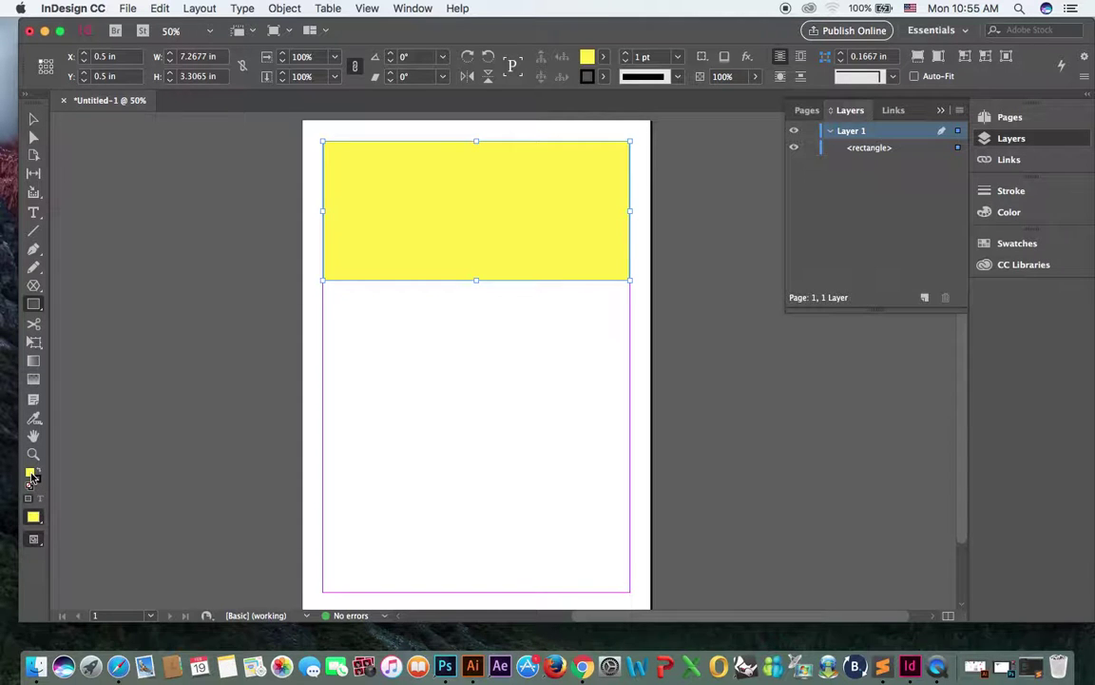
- Set the rectangle's fill to a muted green using the Color Picker
double_click(31, 472)
left_click_drag(428, 382, 391, 419)
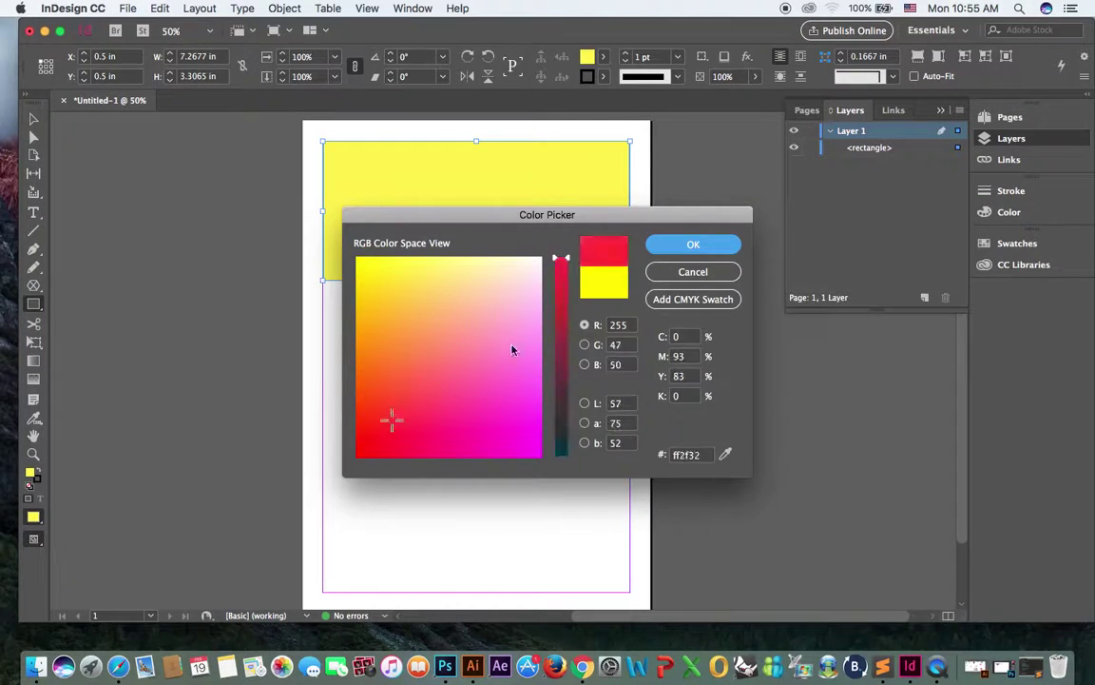
left_click_drag(553, 326, 559, 378)
left_click(489, 384)
left_click(515, 397)
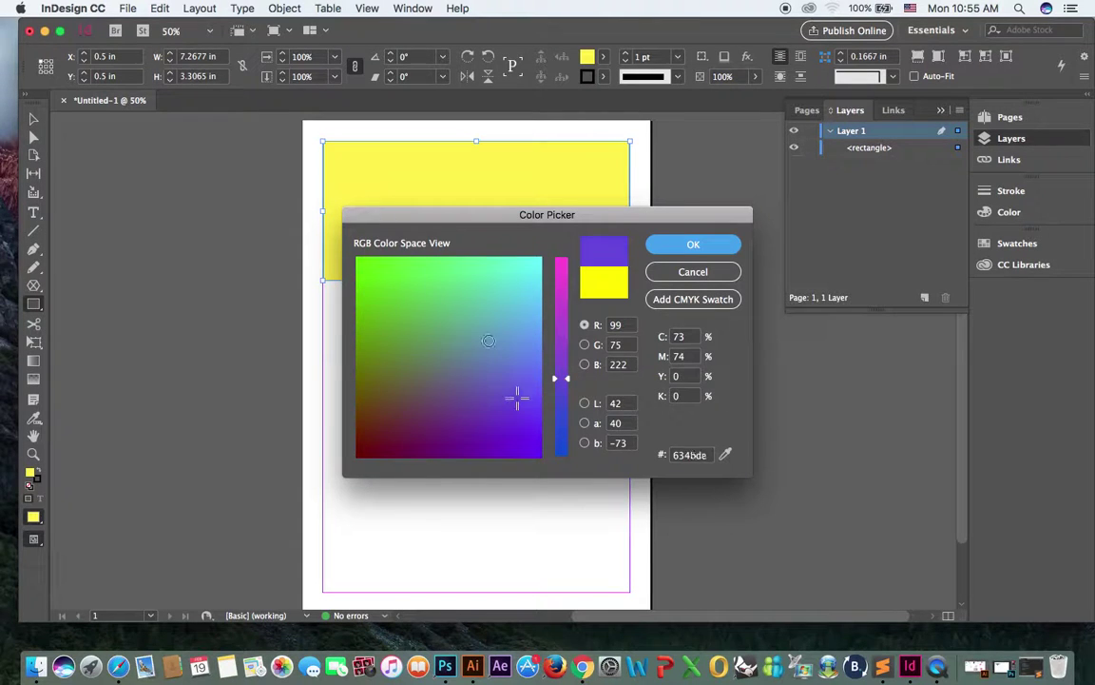
left_click(439, 341)
left_click(693, 244)
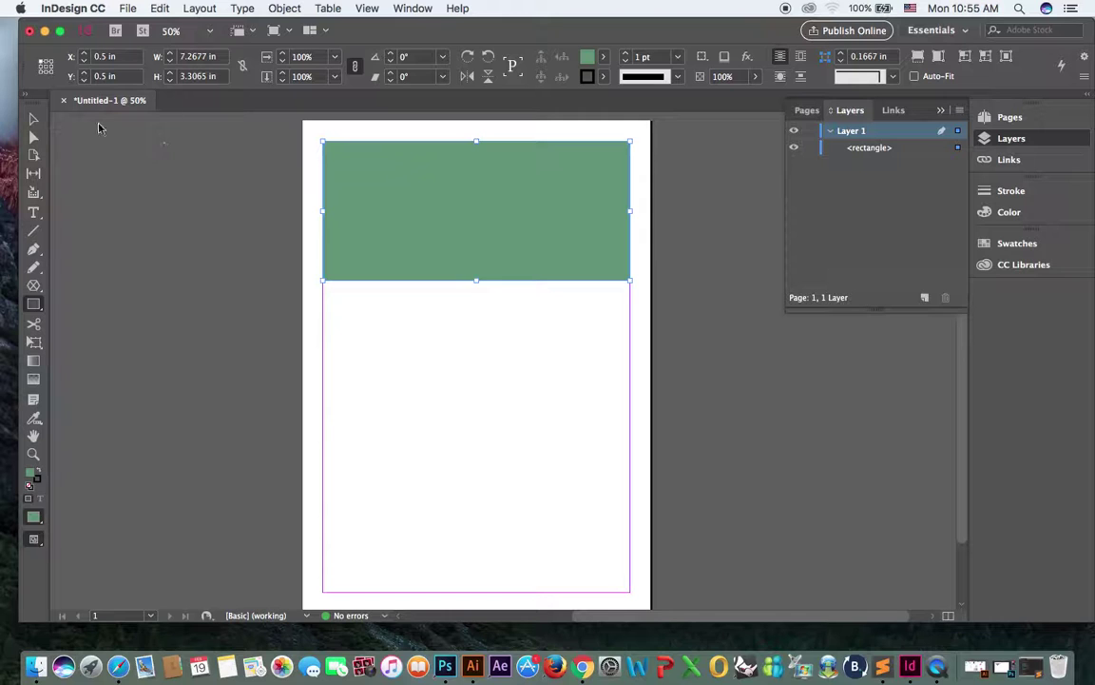
- Increase the rectangle's black stroke weight to 11 pt
key("v")
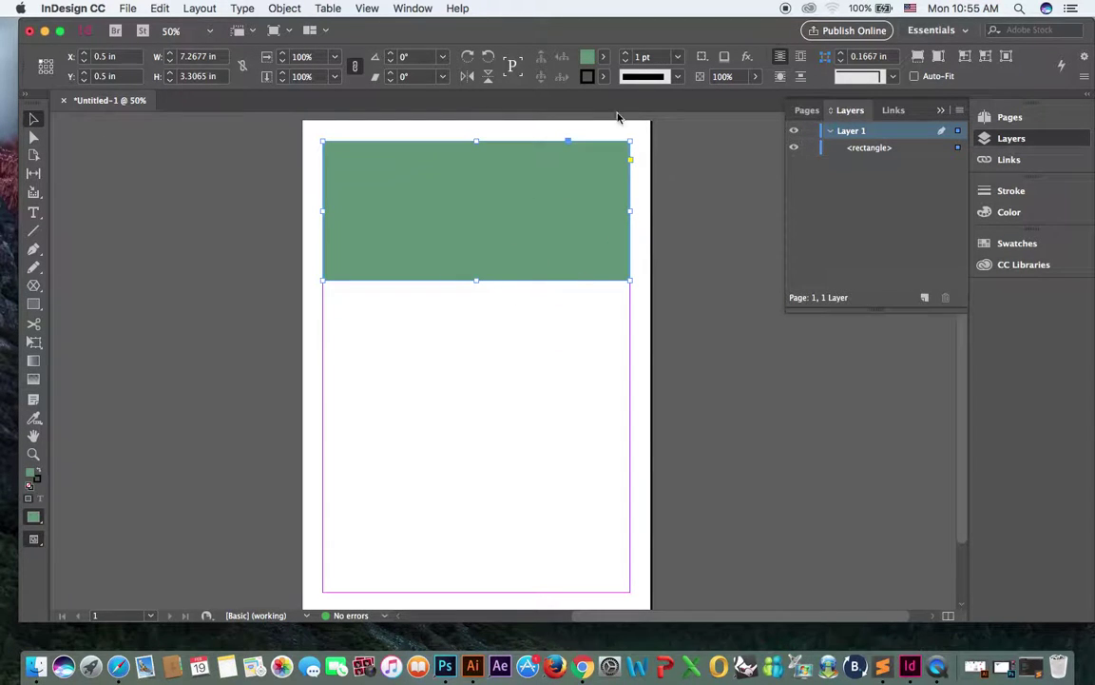
left_click(606, 81)
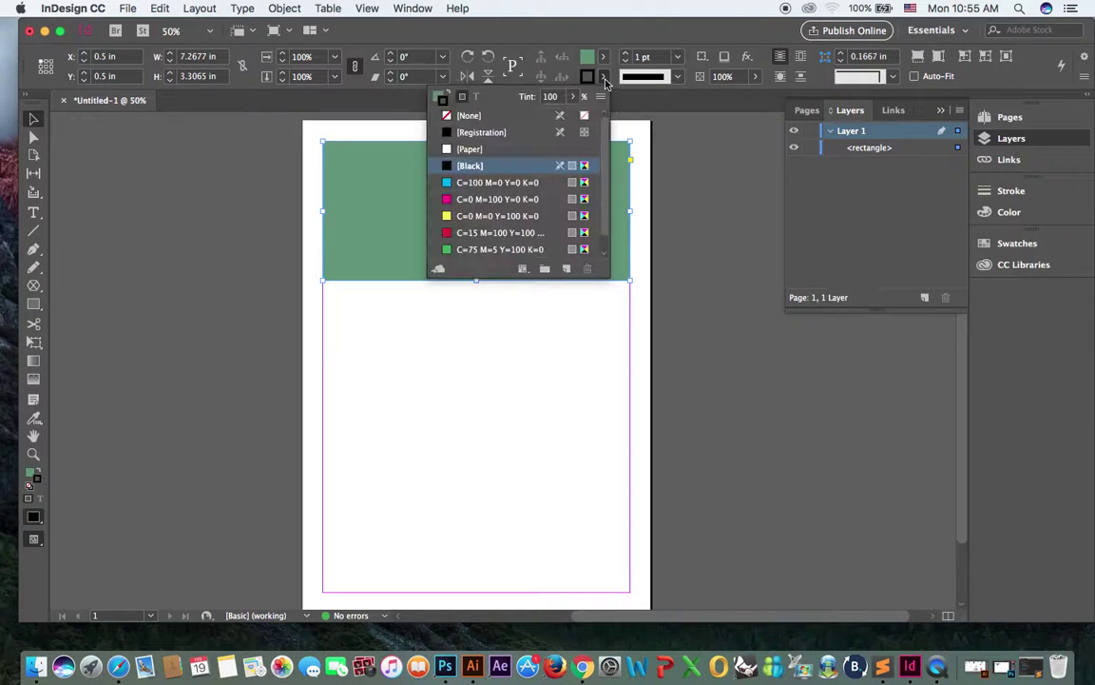
left_click(601, 83)
left_click(626, 55)
left_click(626, 56)
left_click(626, 55)
left_click(626, 55)
left_click(625, 55)
left_click(626, 55)
left_click(625, 56)
left_click(626, 55)
left_click(625, 55)
left_click(626, 55)
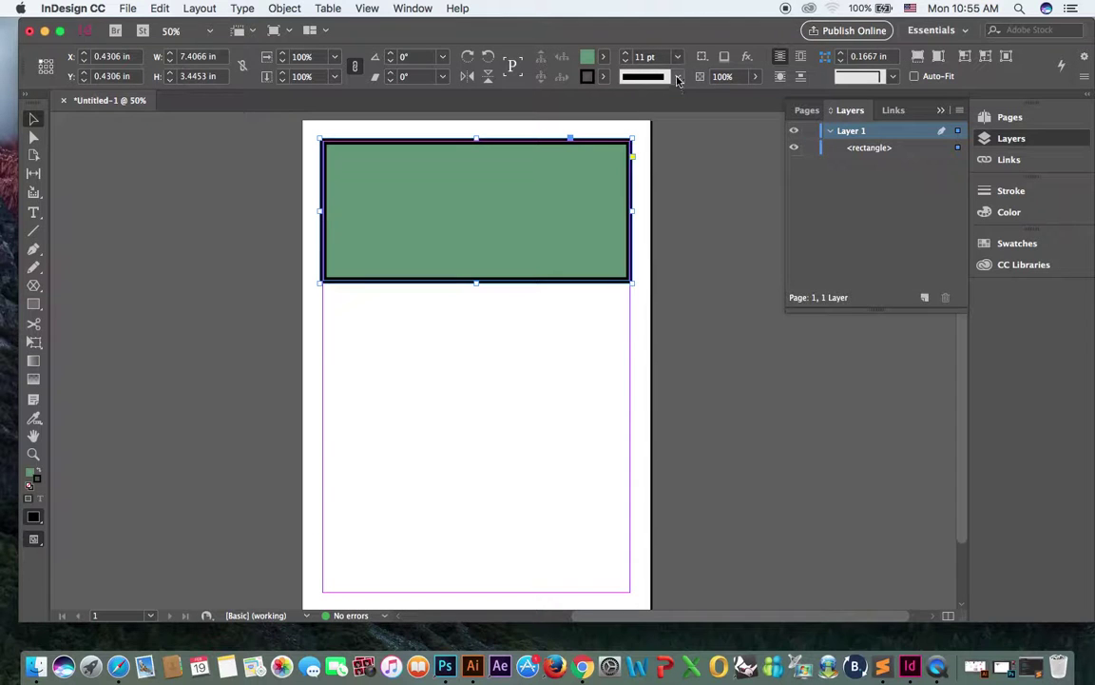
- Try the Thick - Thick, Japanese Dots, Left Slant Hash and Dotted stroke types on the rectangle
left_click(643, 76)
left_click(676, 113)
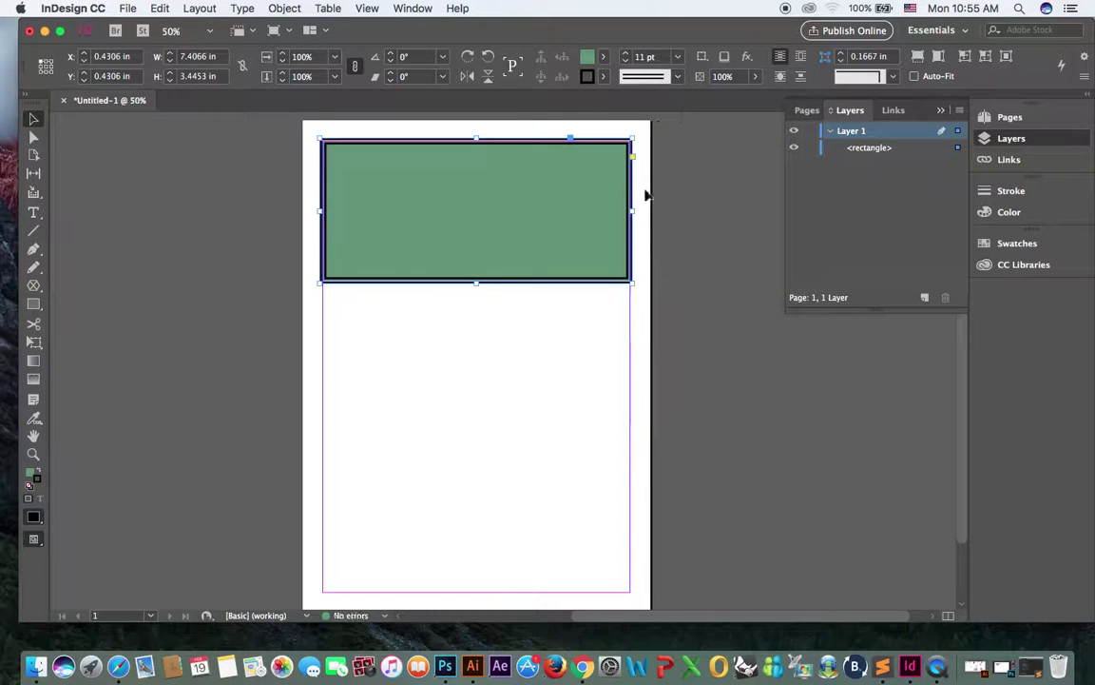
key("super+equal")
key("super+equal")
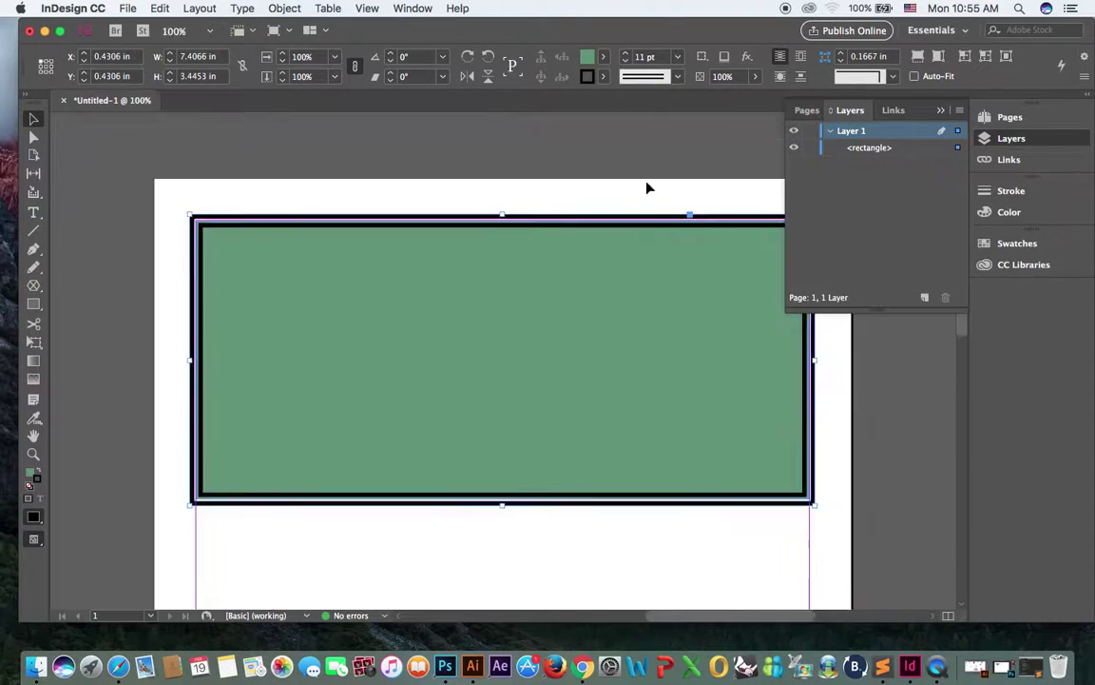
left_click(677, 76)
left_click(647, 235)
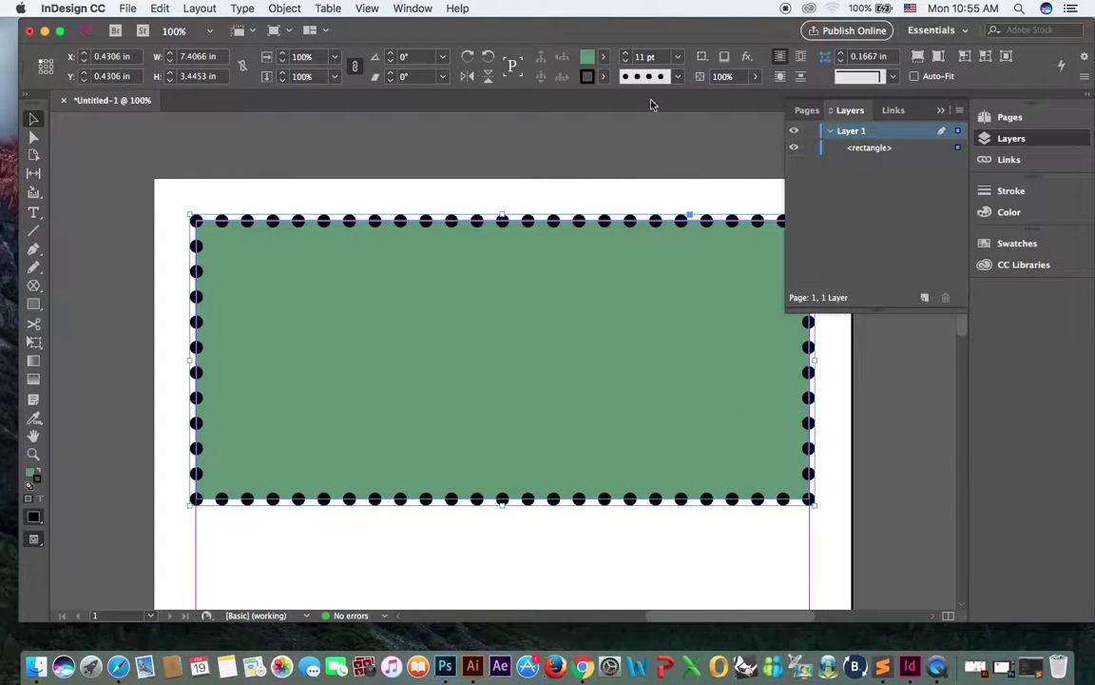
left_click(677, 76)
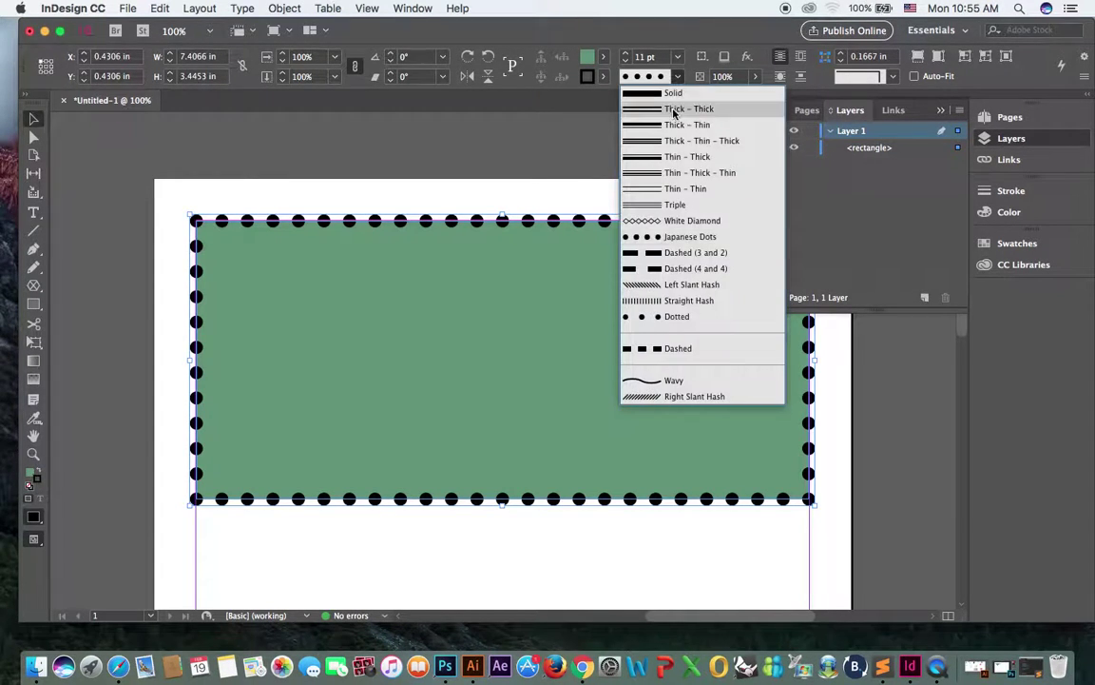
left_click(658, 283)
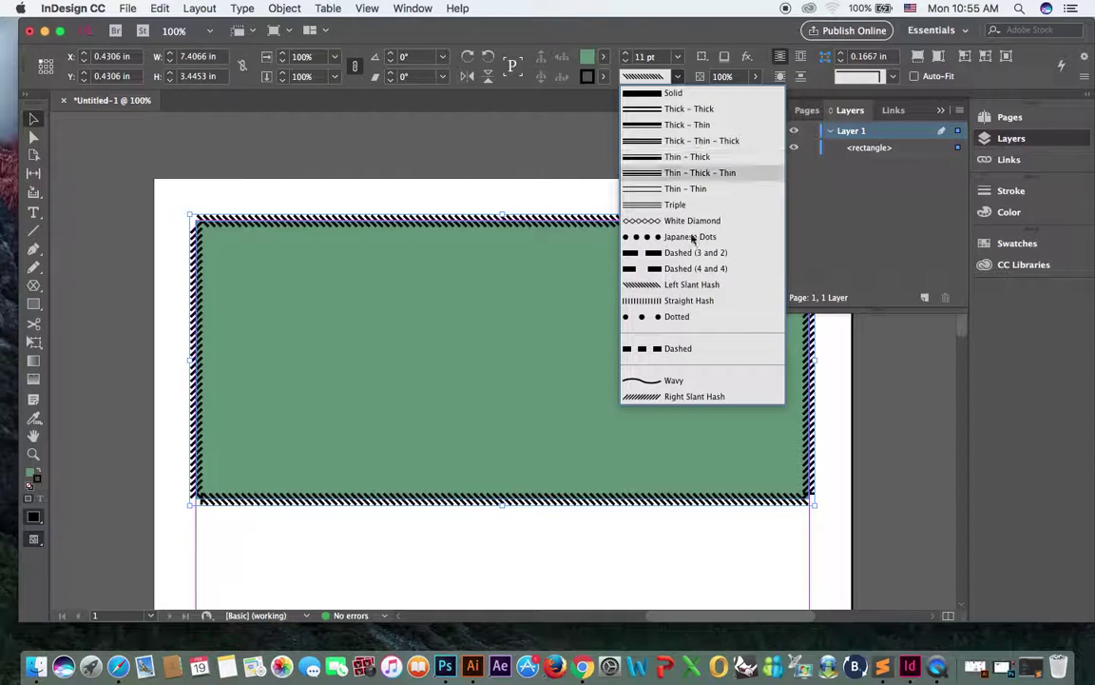
left_click(684, 316)
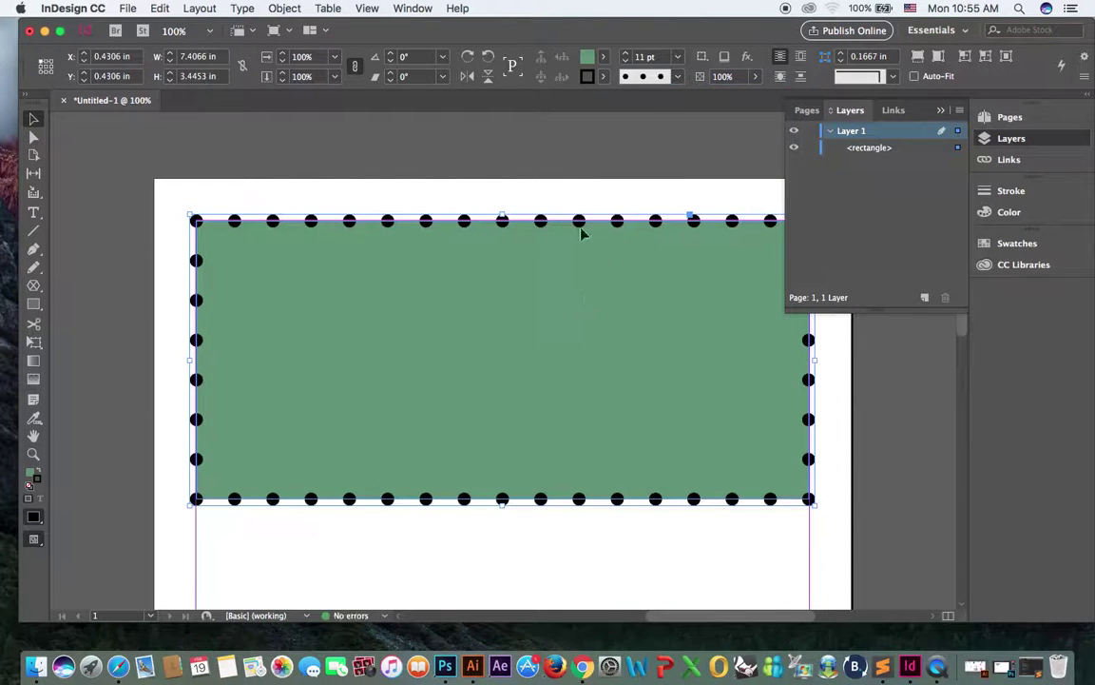
- Try the Triple stroke type on the rectangle, then set it to Thin - Thin
left_click(647, 76)
left_click(694, 208)
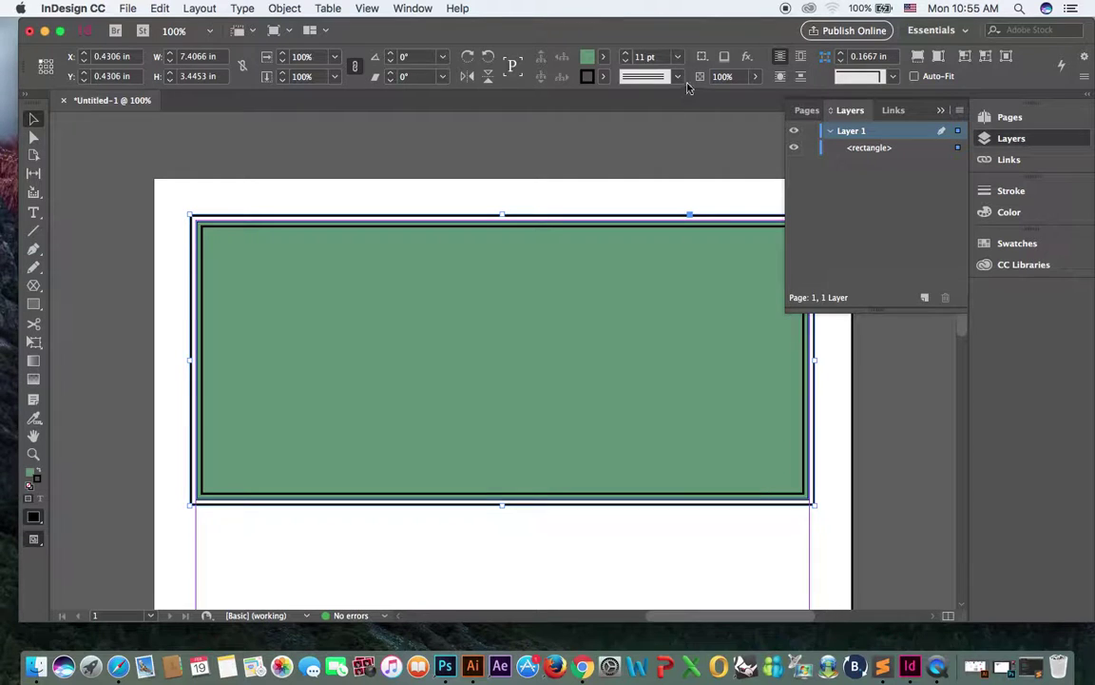
left_click(679, 78)
left_click(702, 185)
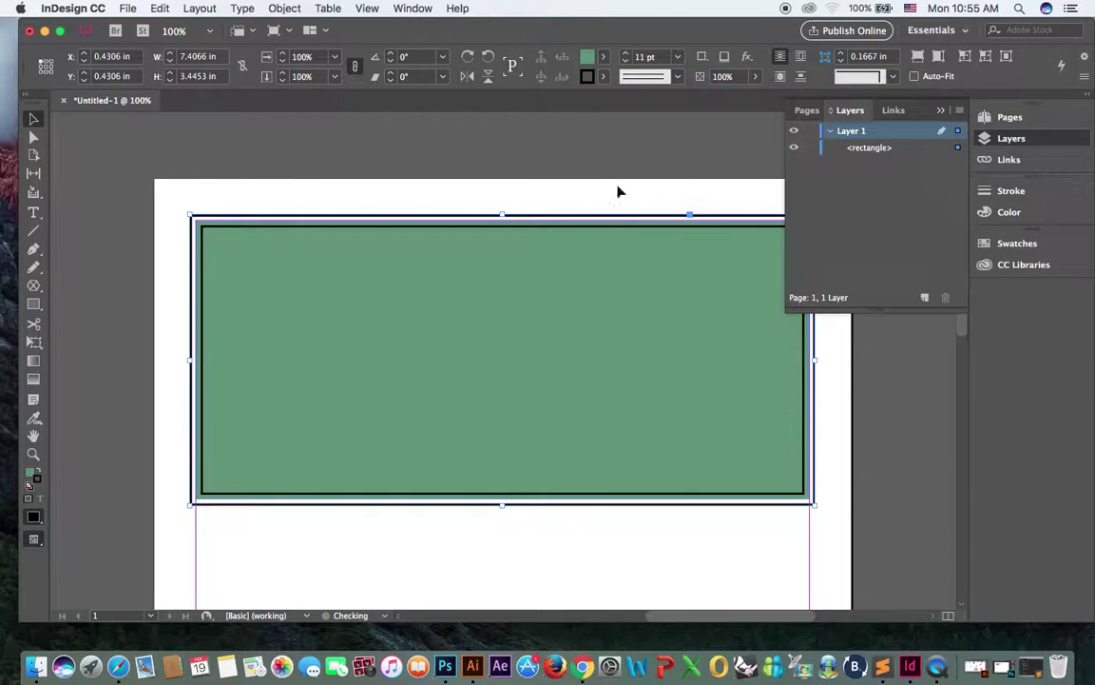
- Try the Wavy stroke type on the green rectangle, then delete the rectangle
left_click(677, 76)
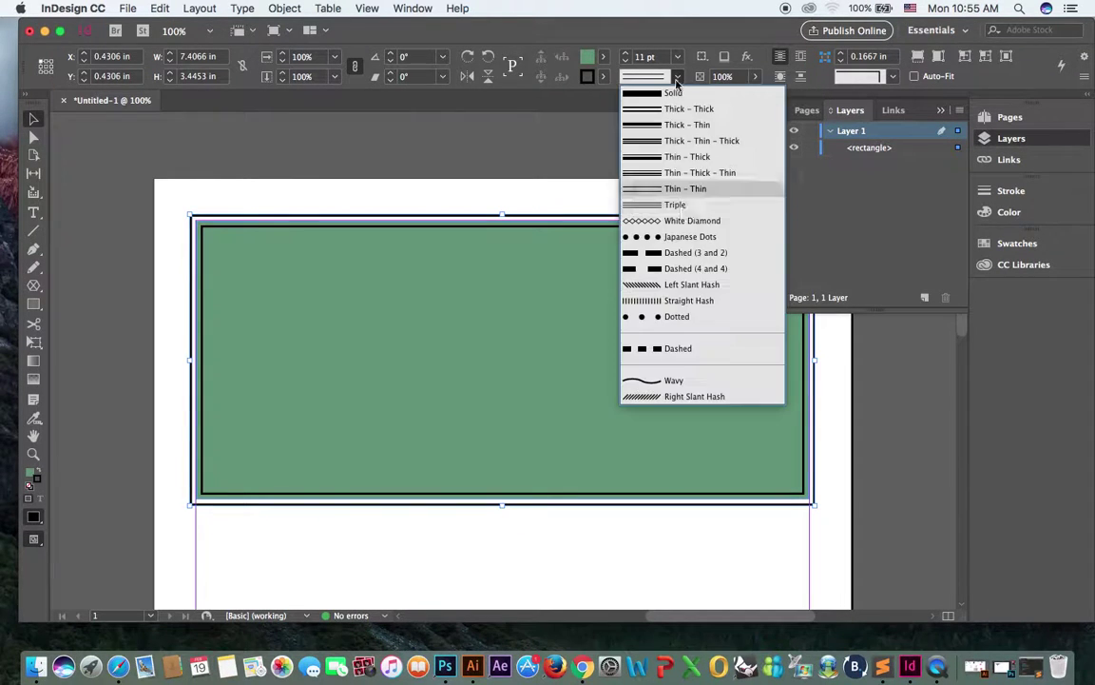
left_click(697, 380)
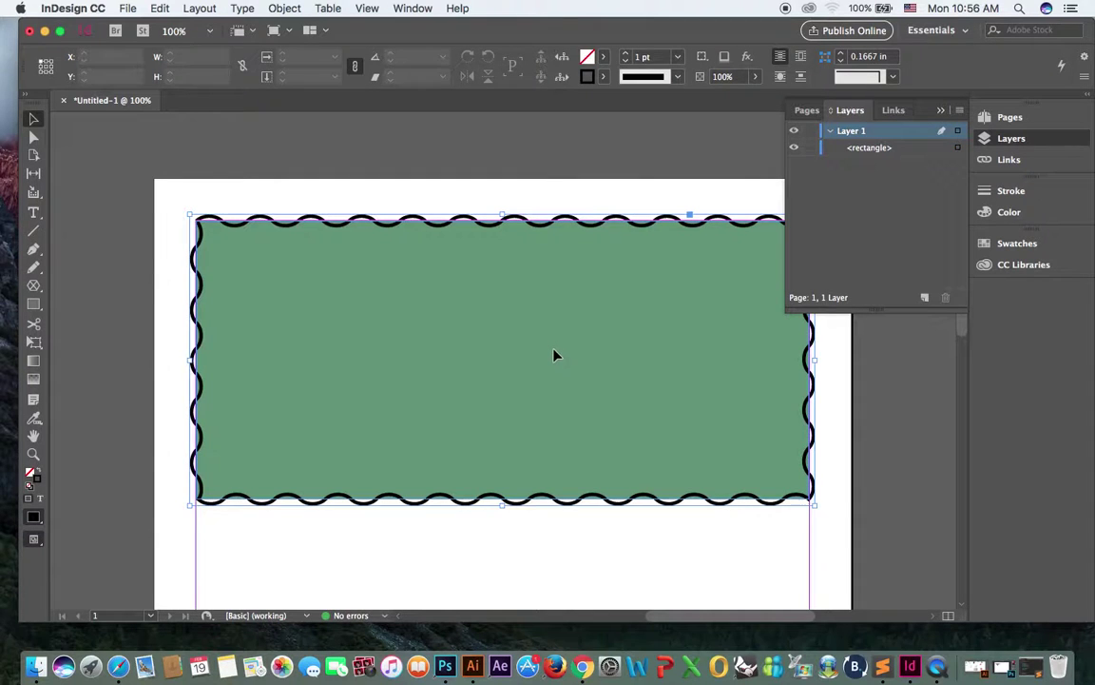
key("BackSpace")
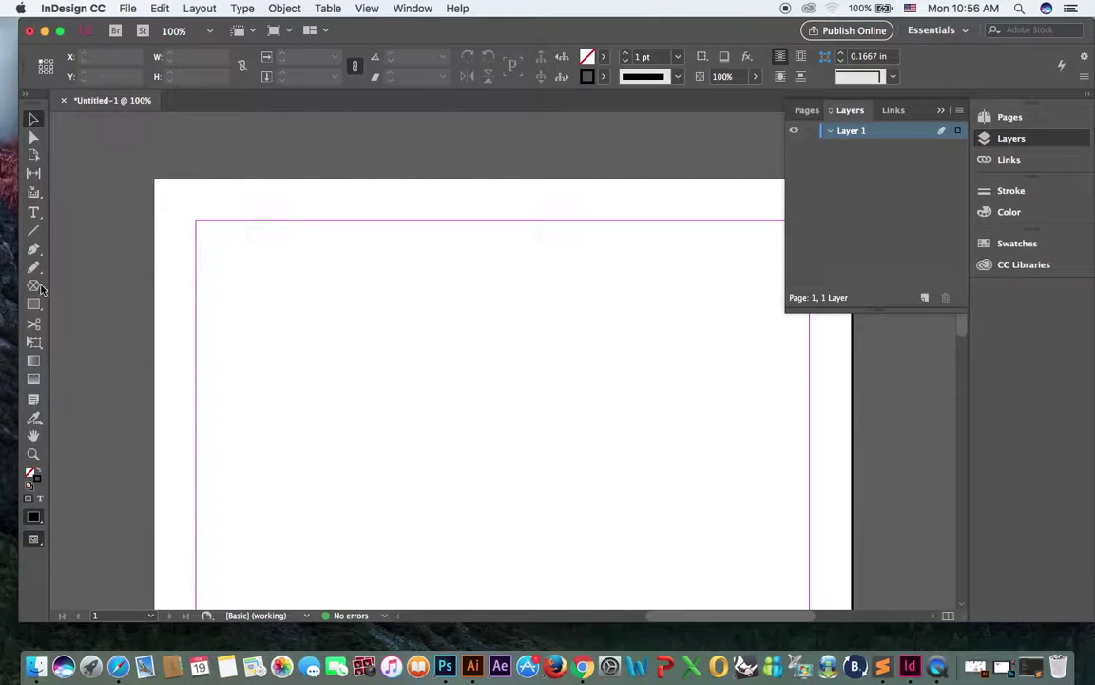
- Draw a circle about 2.48 in across inside the page margins and fill it with yellow C=0 M=0 Y=100 K=0
left_click(33, 305)
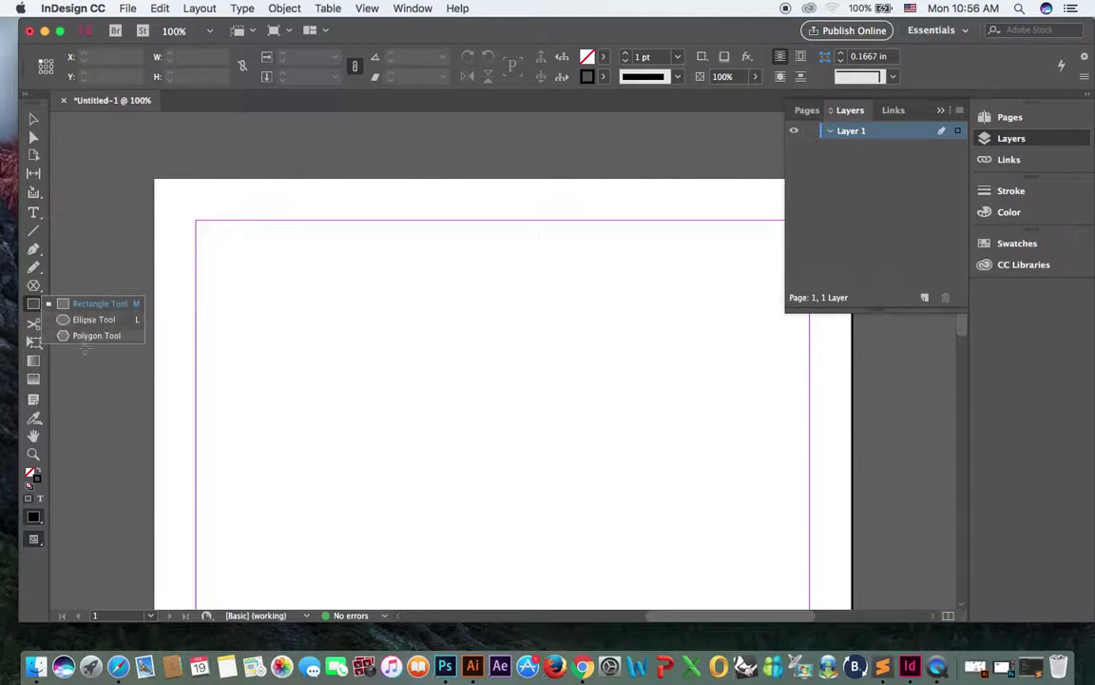
left_click(95, 319)
left_click_drag(300, 277, 510, 487)
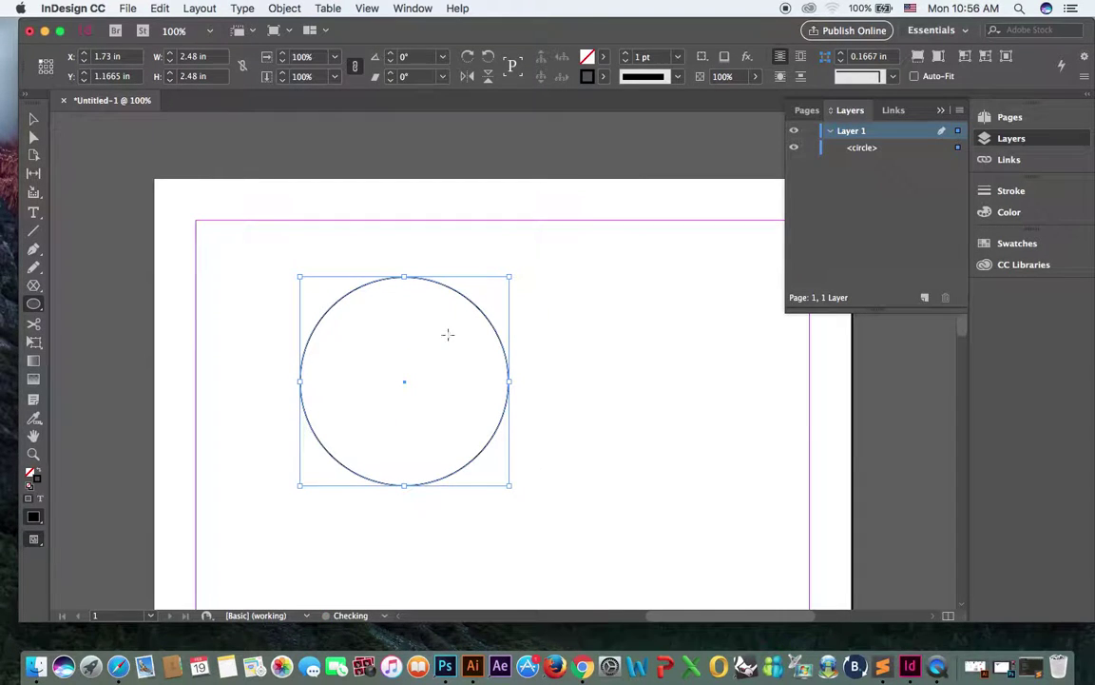
left_click(603, 56)
left_click(496, 196)
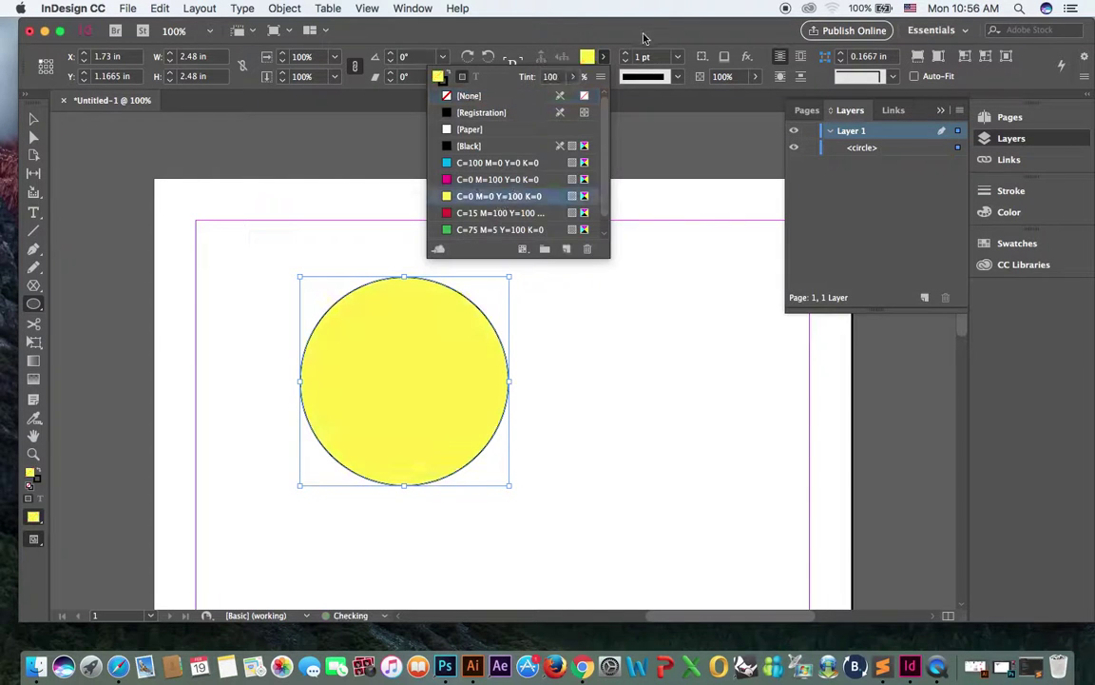
key("v")
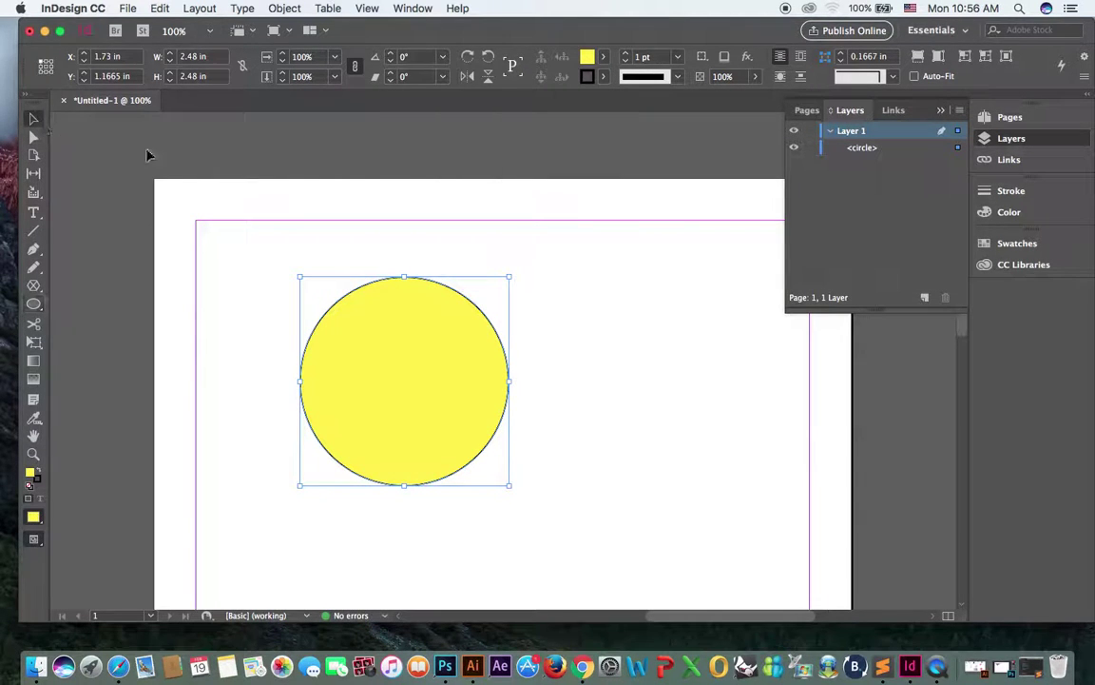
- Reshape the yellow circle into a crescent by pulling its right-hand anchor point inward, then delete the shape
left_click(34, 140)
left_click_drag(548, 399, 377, 384)
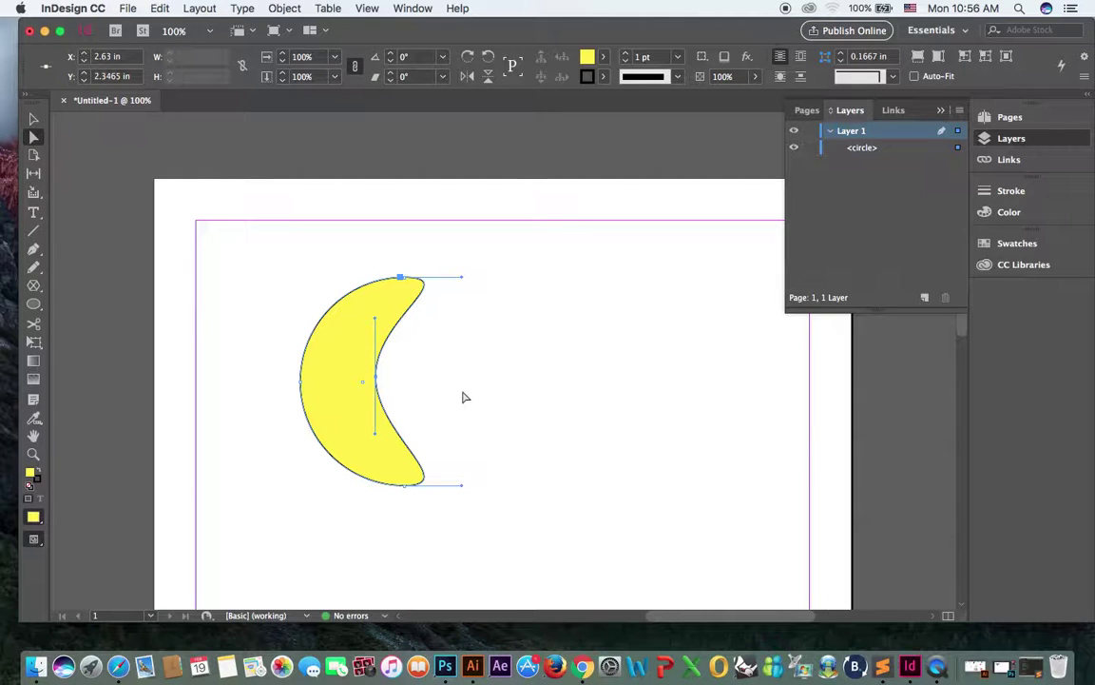
left_click(33, 119)
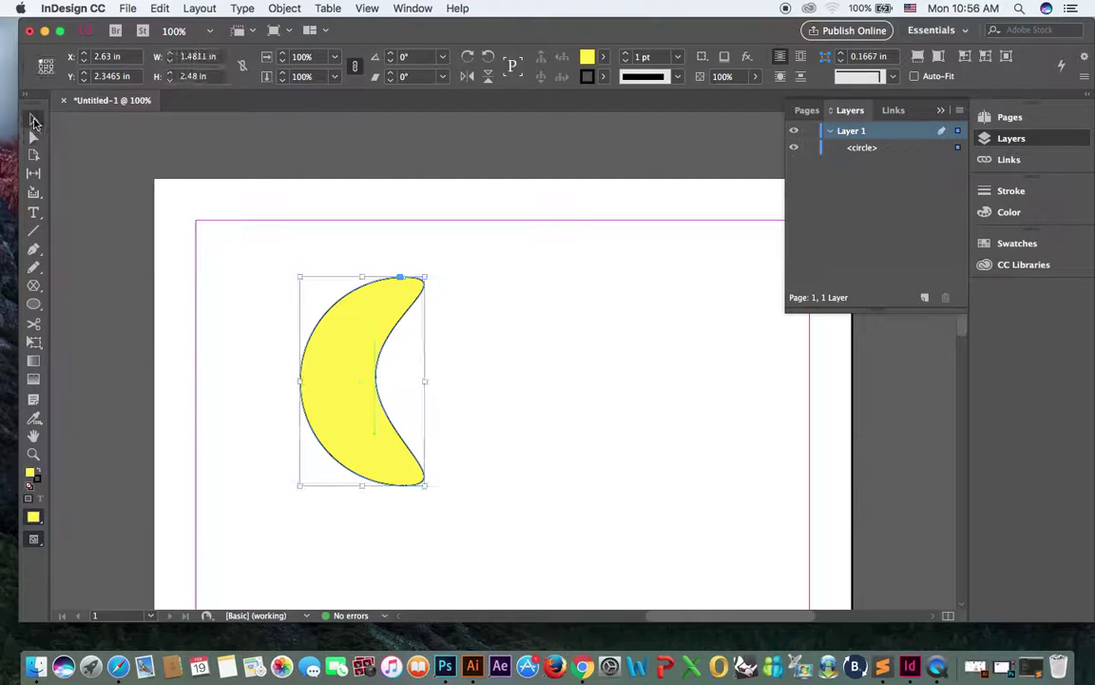
key("Delete")
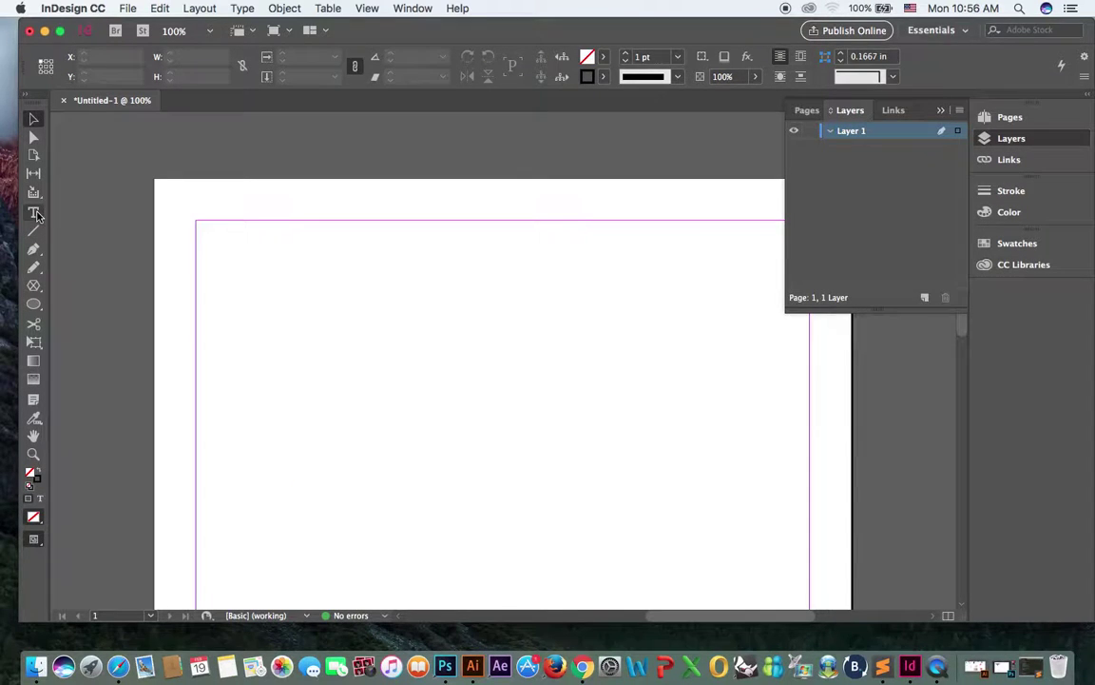
- Create a text frame about 2.3 by 0.9 in near the page's upper left and enter "MCTC Dubai Educational Institute" in it
left_click_drag(35, 213, 83, 216)
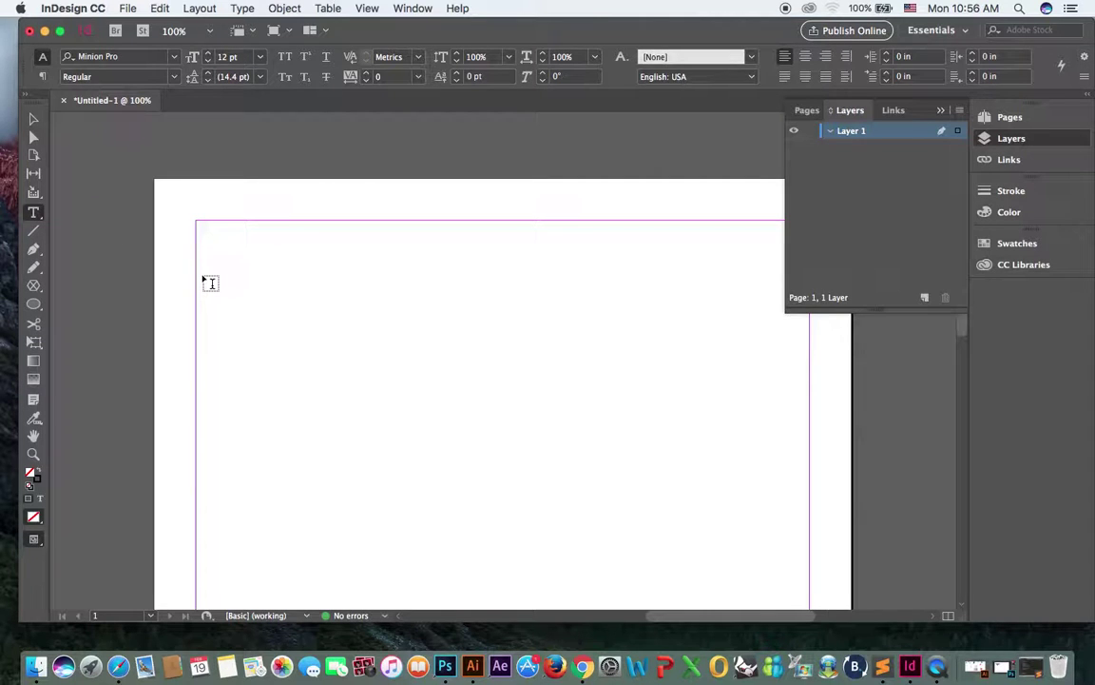
left_click_drag(354, 339, 320, 335)
left_click_drag(261, 273, 455, 348)
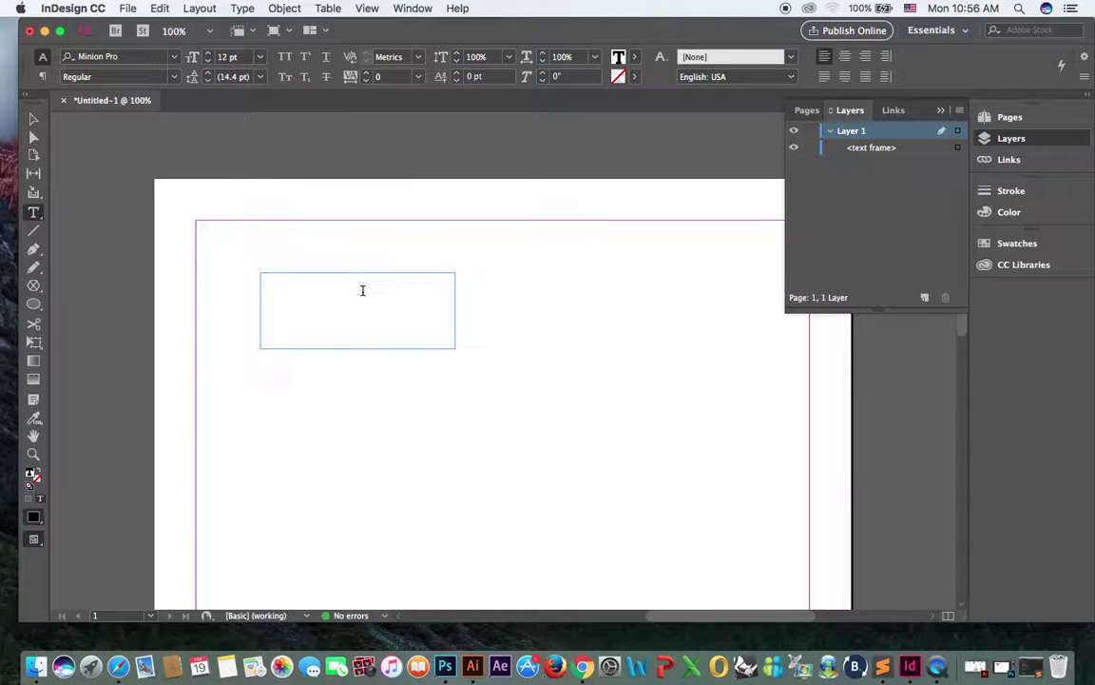
type("MCTC Dubai")
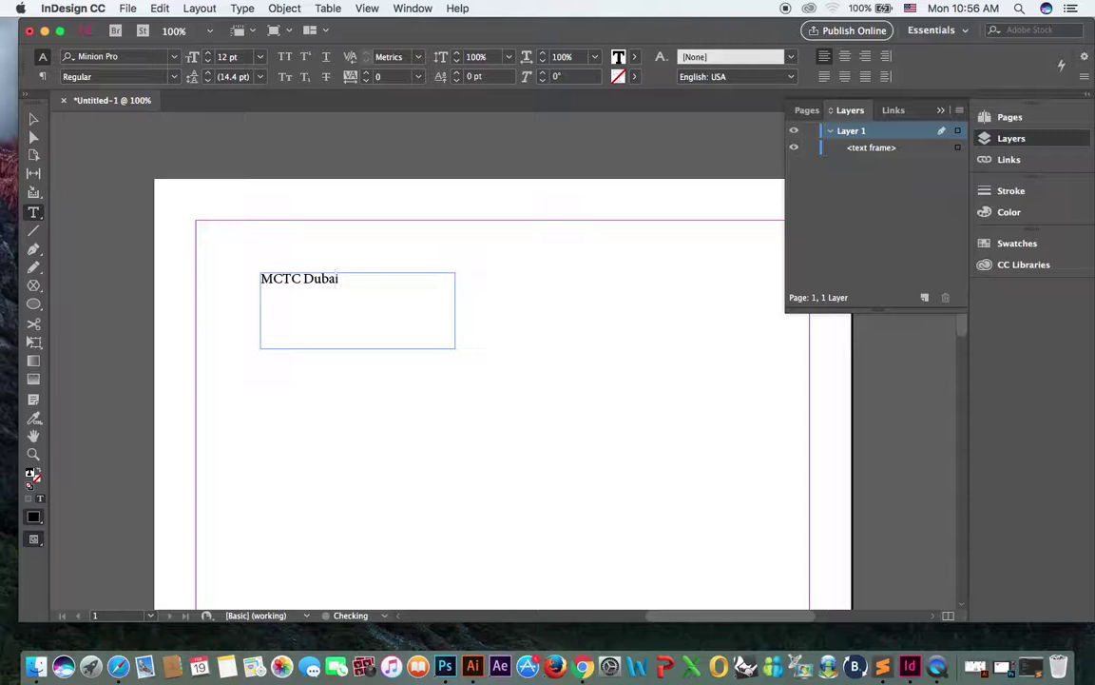
type(" Educational Institute")
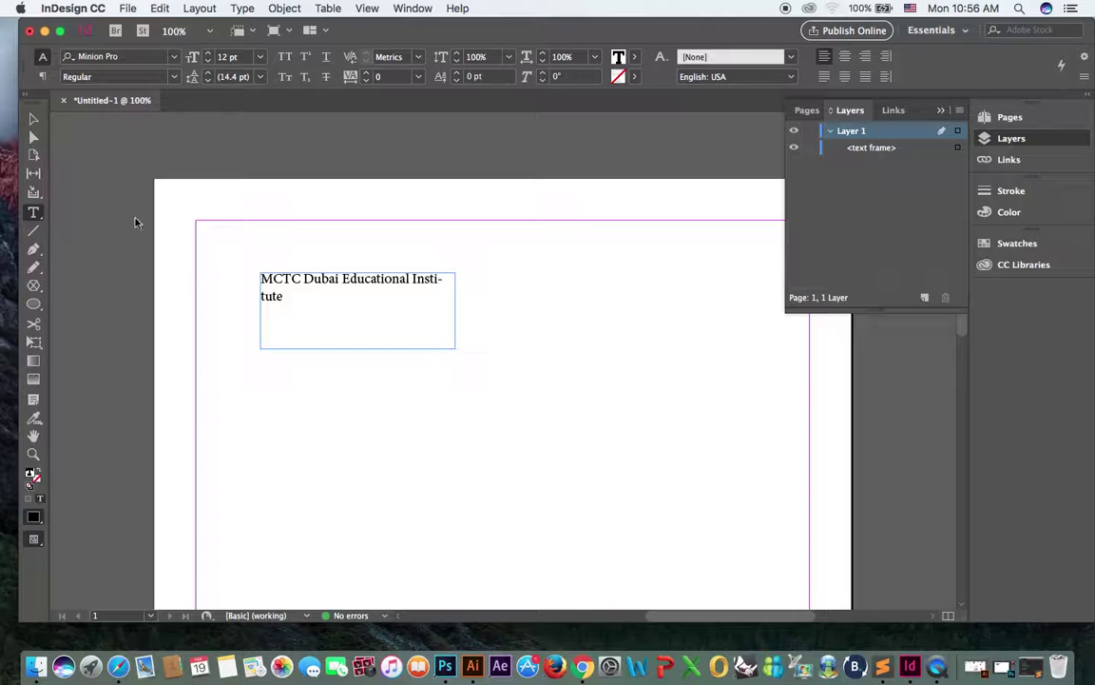
- Resize the text frame to about 2.61 by 0.32 in so the text sits on one line
left_click(34, 119)
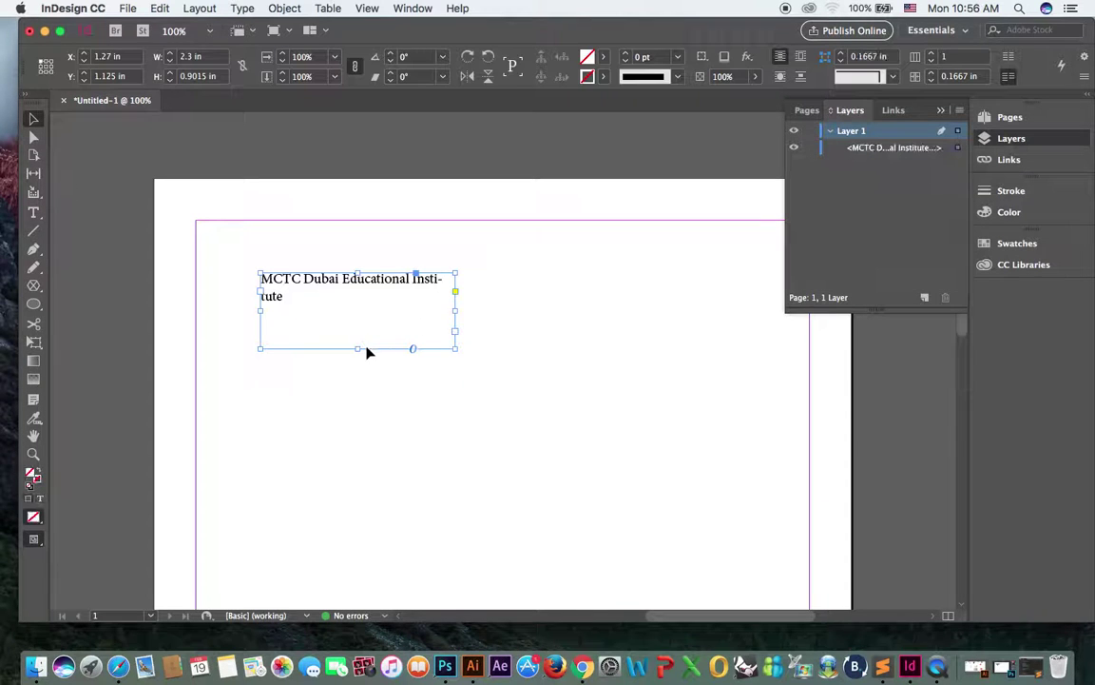
left_click_drag(458, 309, 481, 309)
left_click_drag(371, 348, 373, 300)
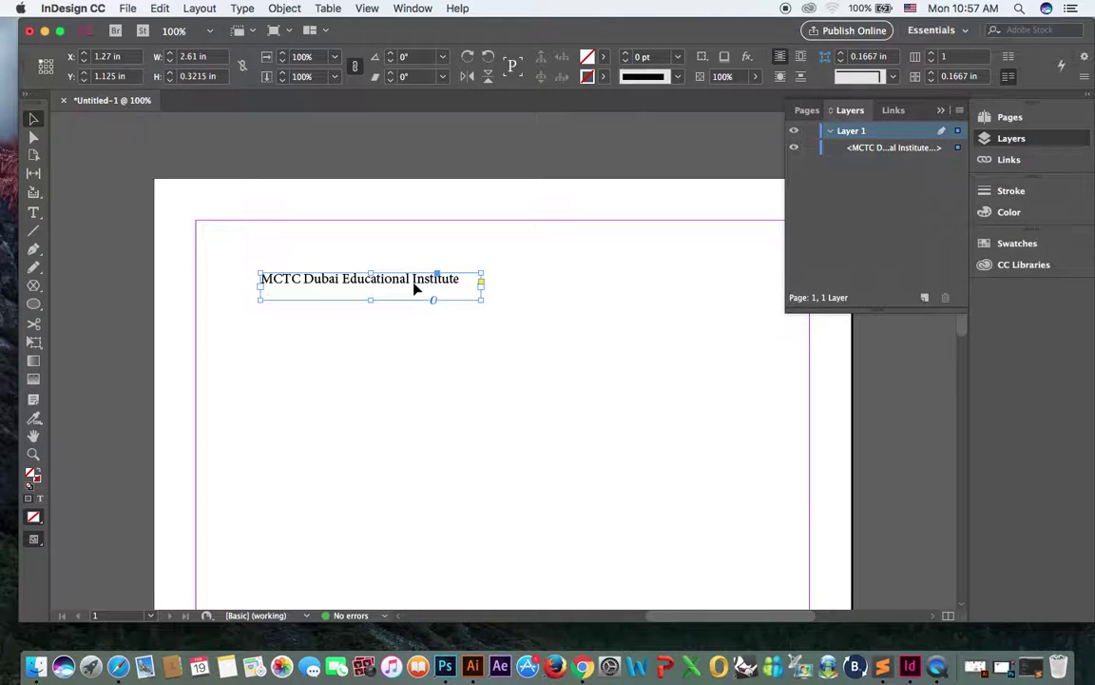
- Increase the font size of the whole "MCTC Dubai Educational Institute" line to 19 pt
double_click(464, 280)
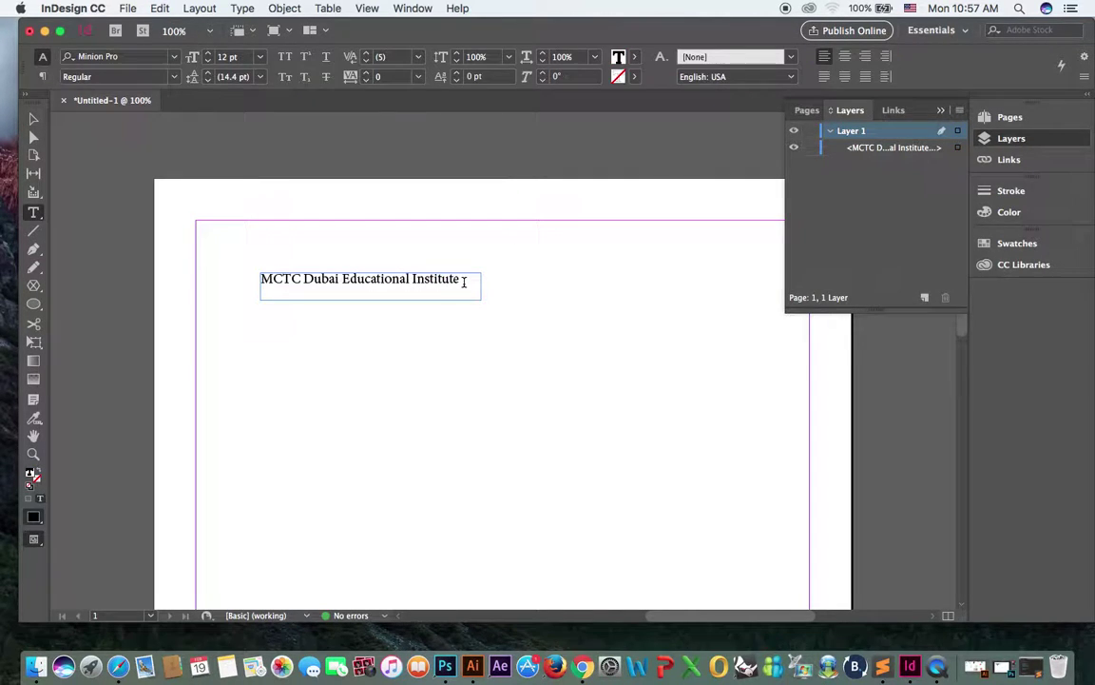
triple_click(262, 280)
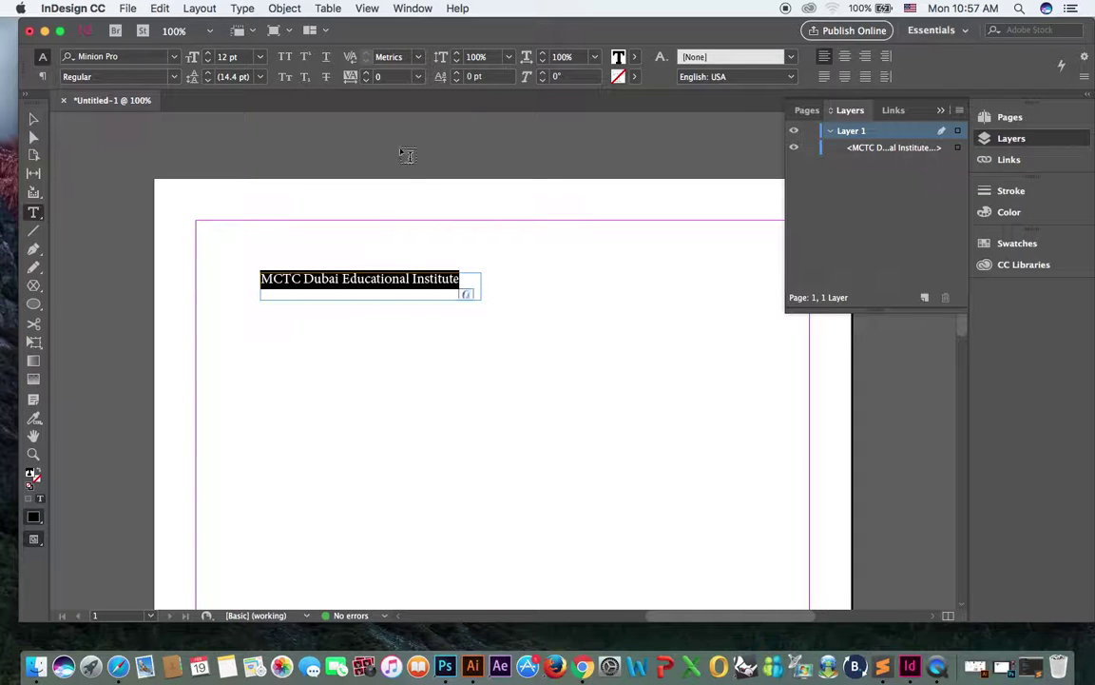
left_click(211, 58)
left_click(210, 58)
left_click(210, 58)
left_click(210, 58)
left_click(210, 58)
left_click(210, 58)
left_click(210, 58)
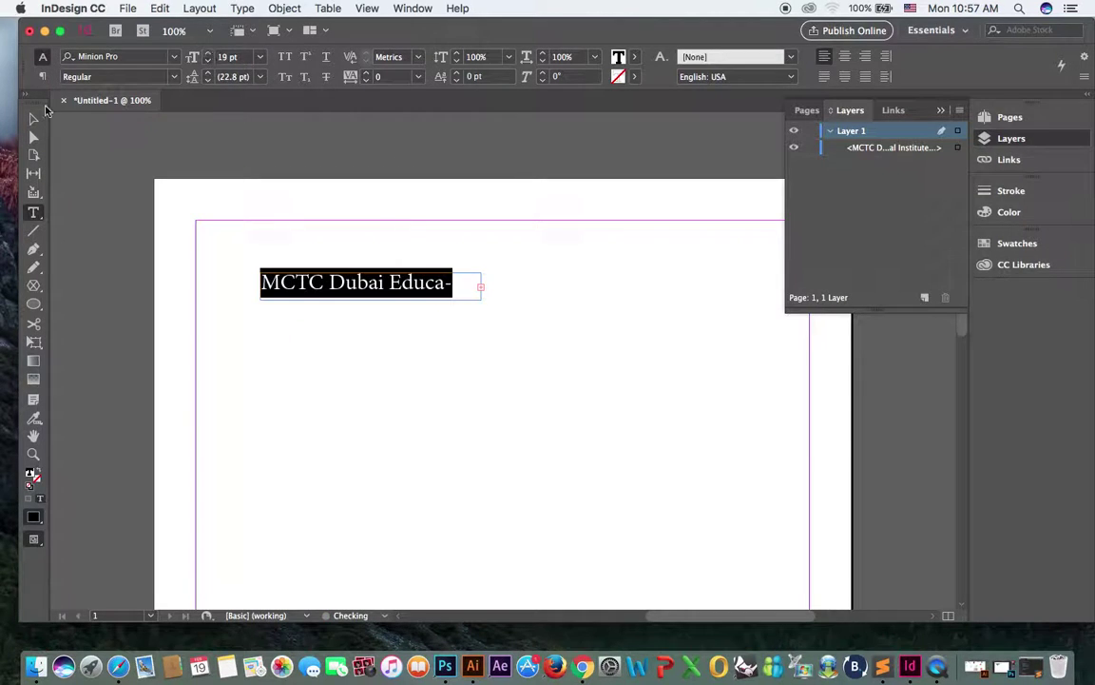
- Widen the text frame to about 3.78 in so the enlarged line fits
key("Escape")
left_click(496, 313)
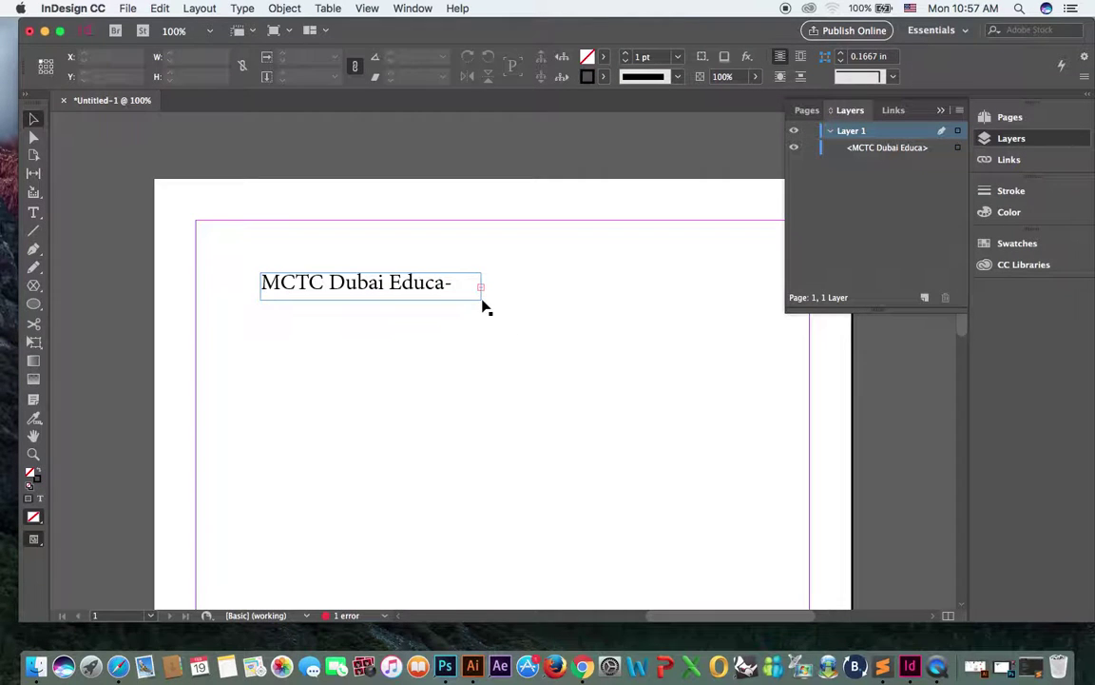
left_click(480, 298)
left_click_drag(481, 299, 578, 302)
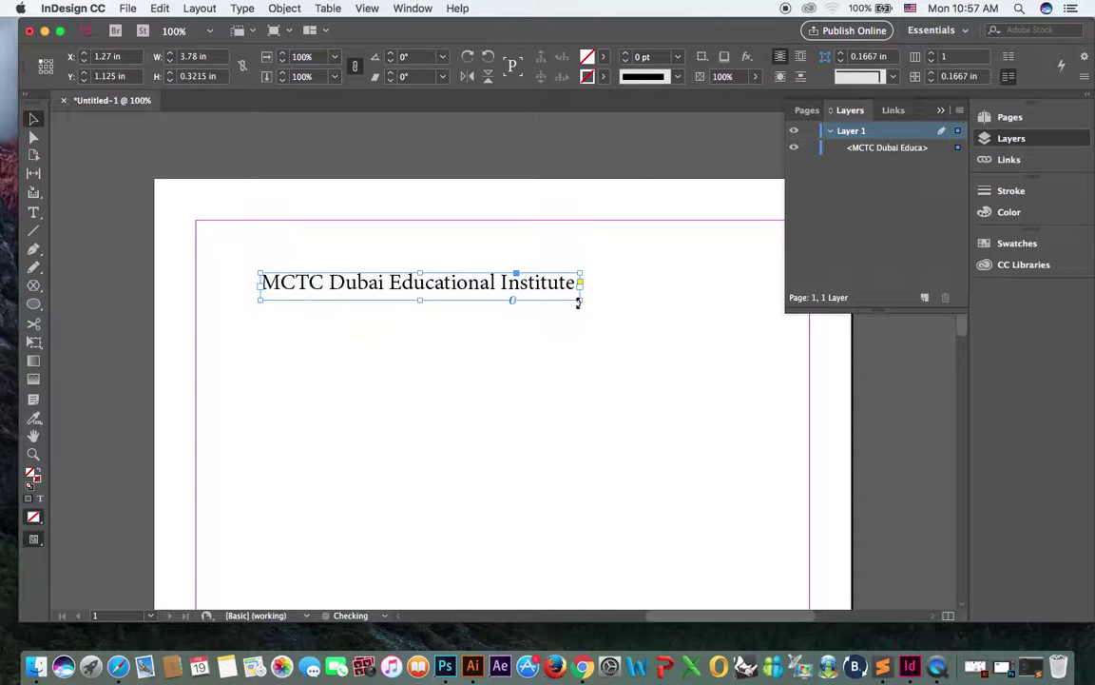
- Try the cyan C=100 M=0 Y=0 K=0 swatch as the text frame's fill
left_click(602, 58)
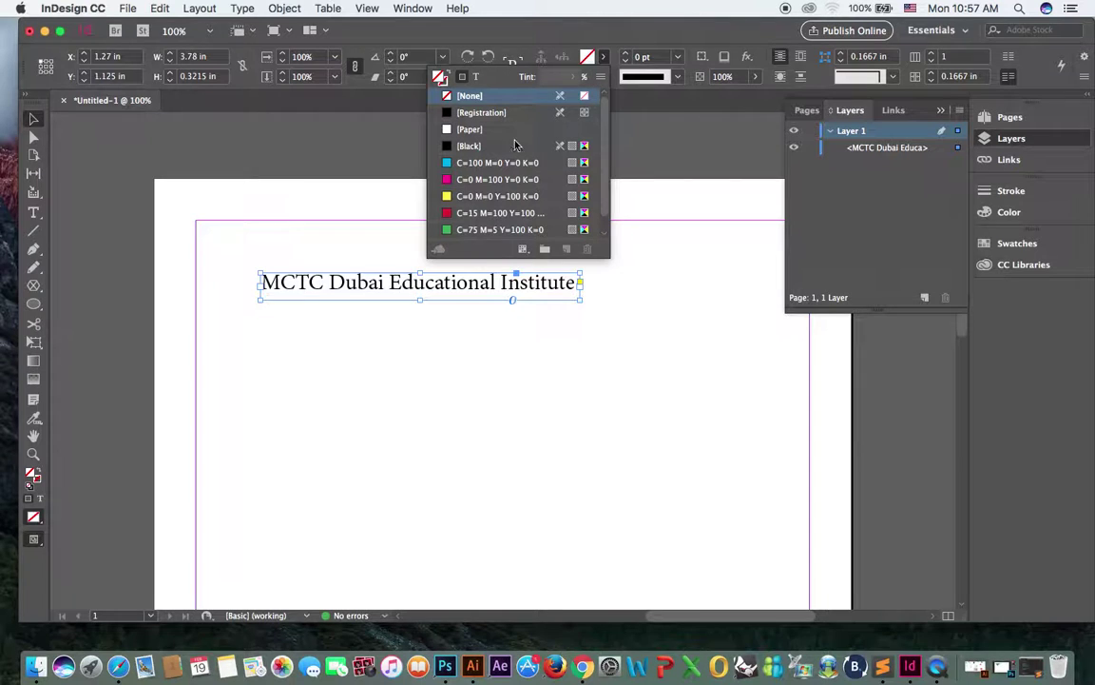
left_click(502, 165)
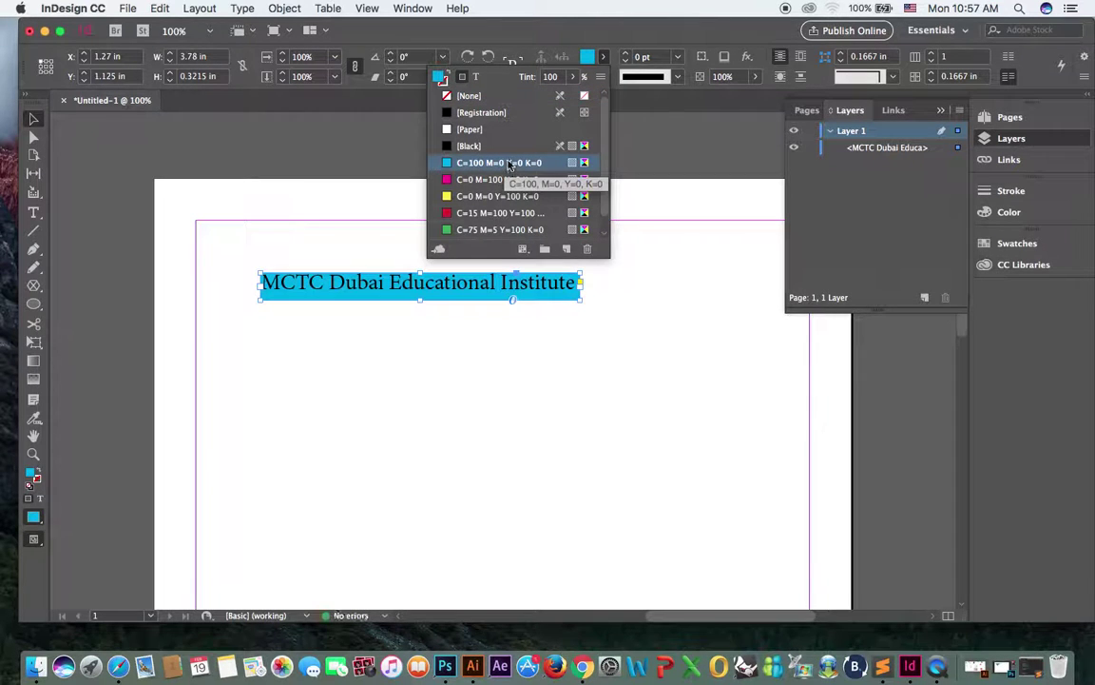
left_click(515, 30)
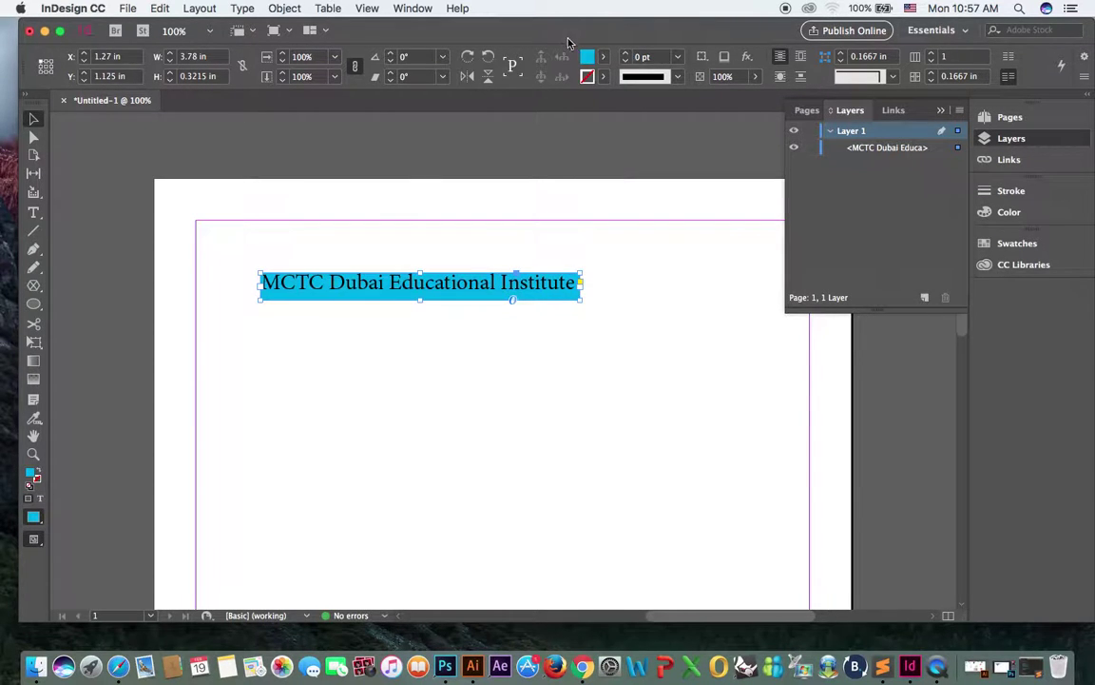
- Set the color of the whole text line to the red C=15 M=100 Y=100 swatch
double_click(467, 282)
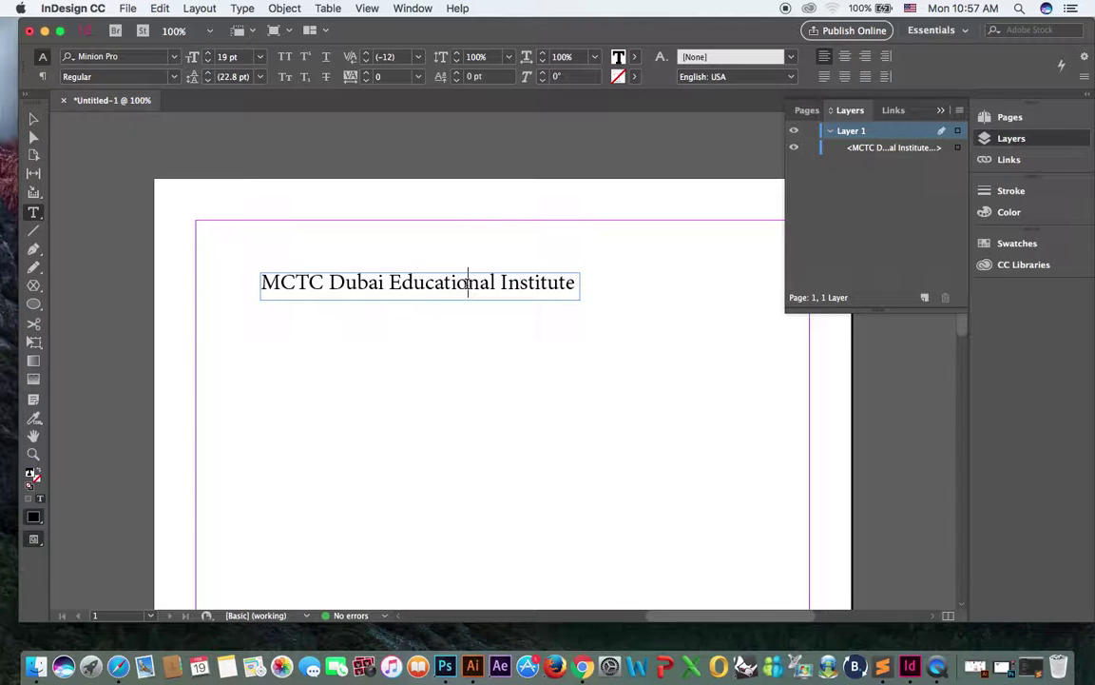
triple_click(467, 282)
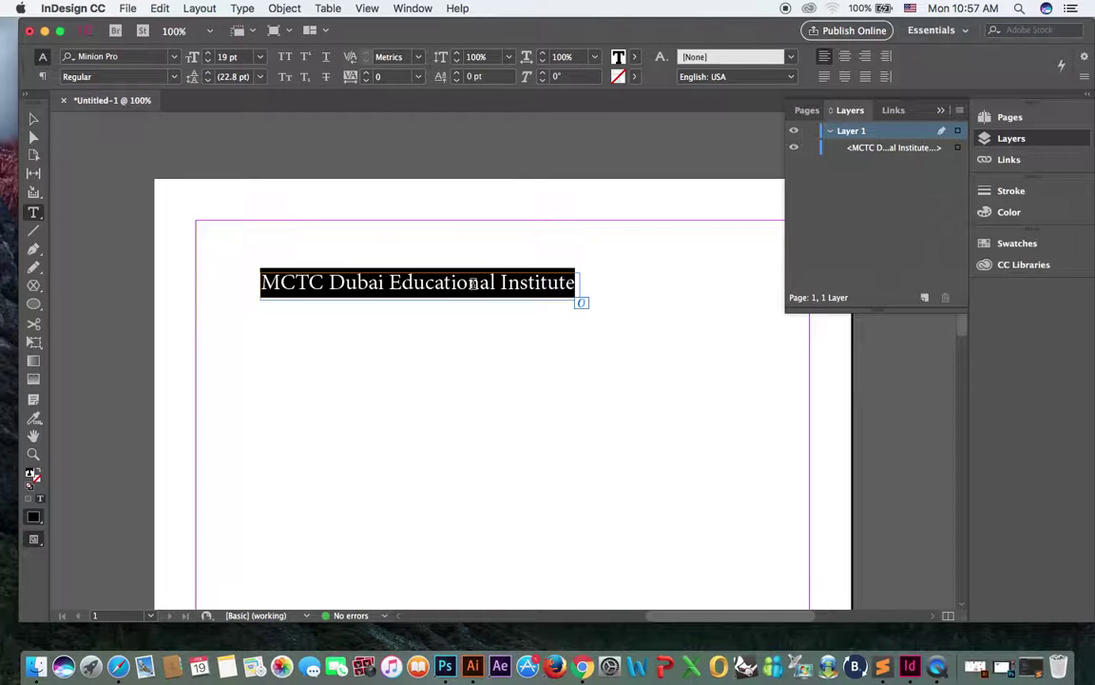
left_click(473, 284)
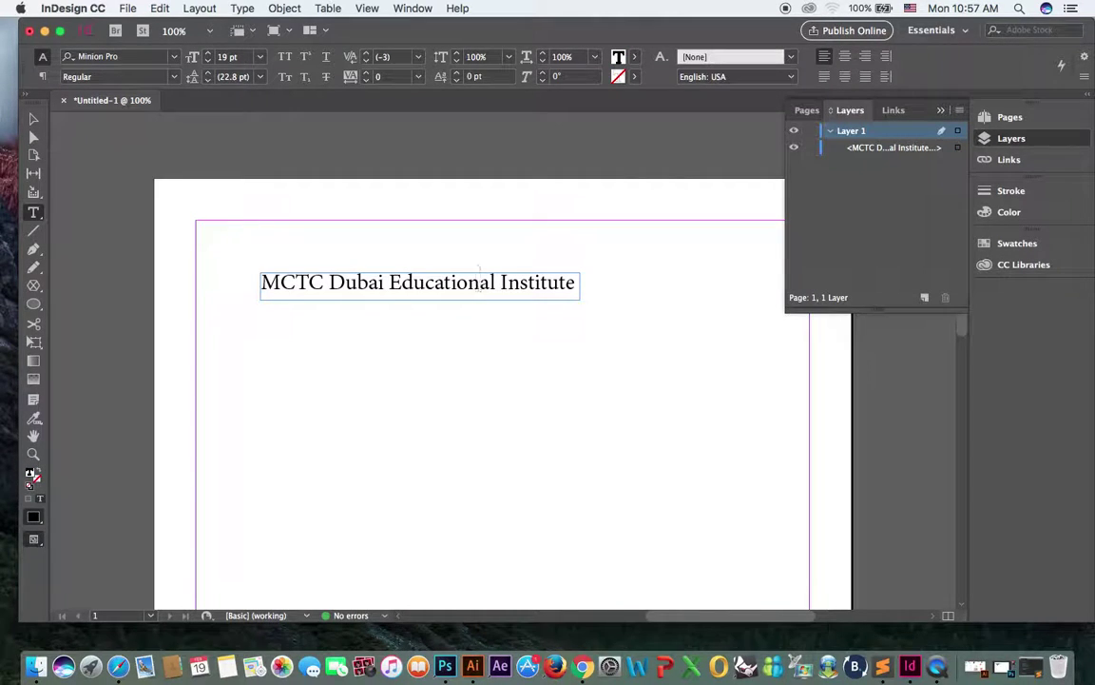
triple_click(478, 270)
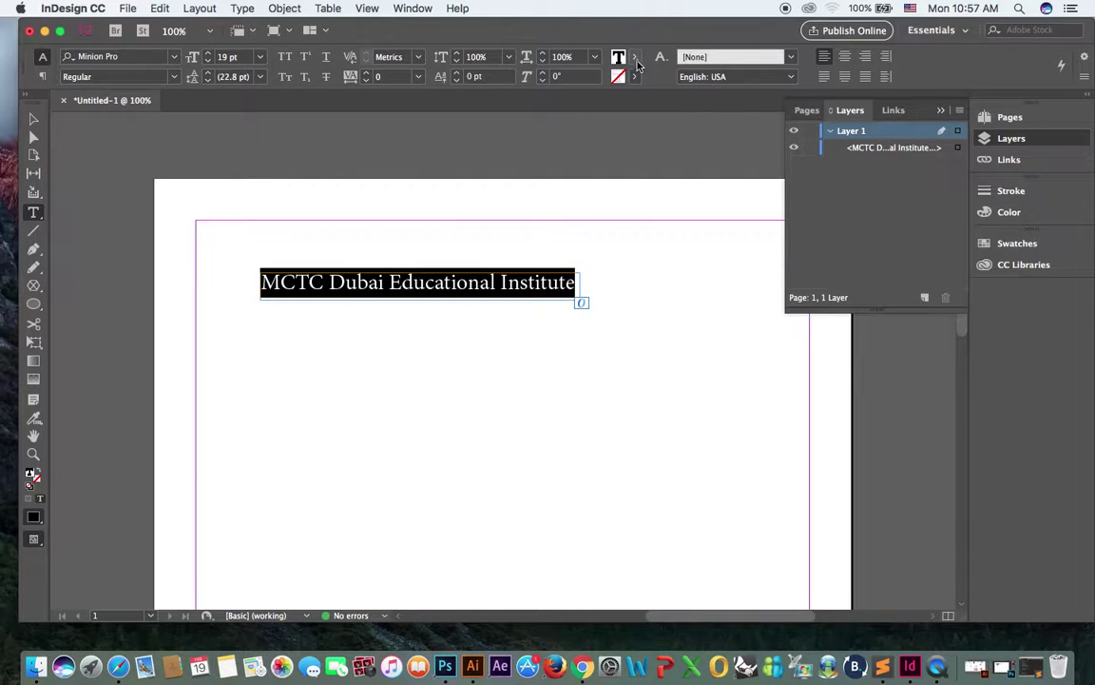
left_click(636, 57)
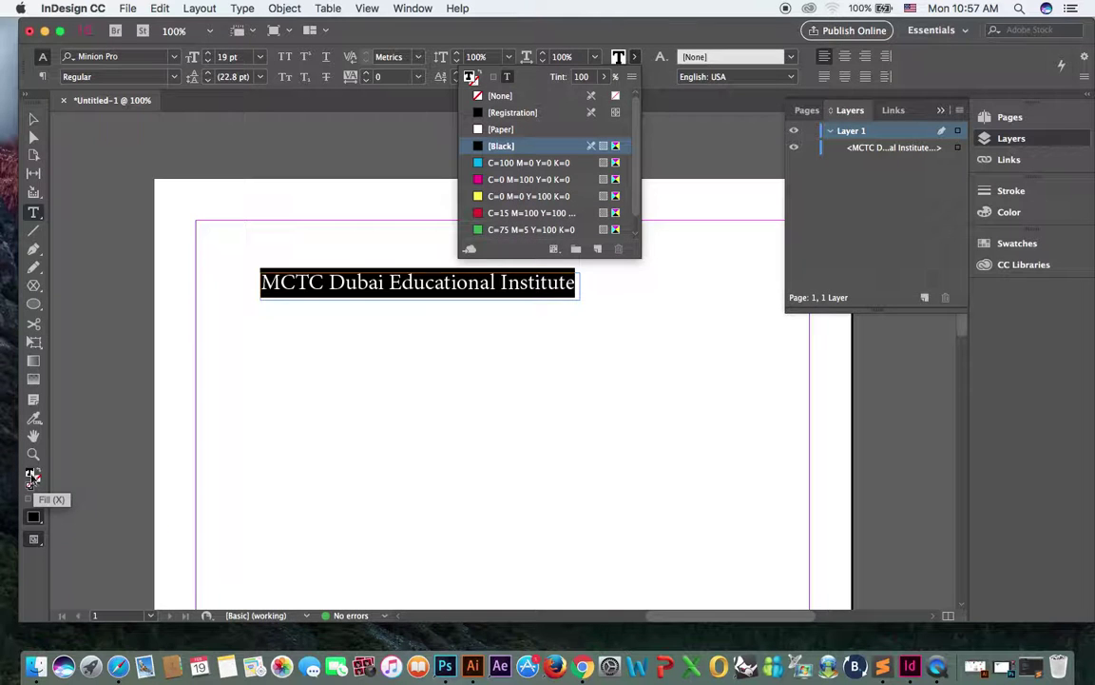
left_click(529, 213)
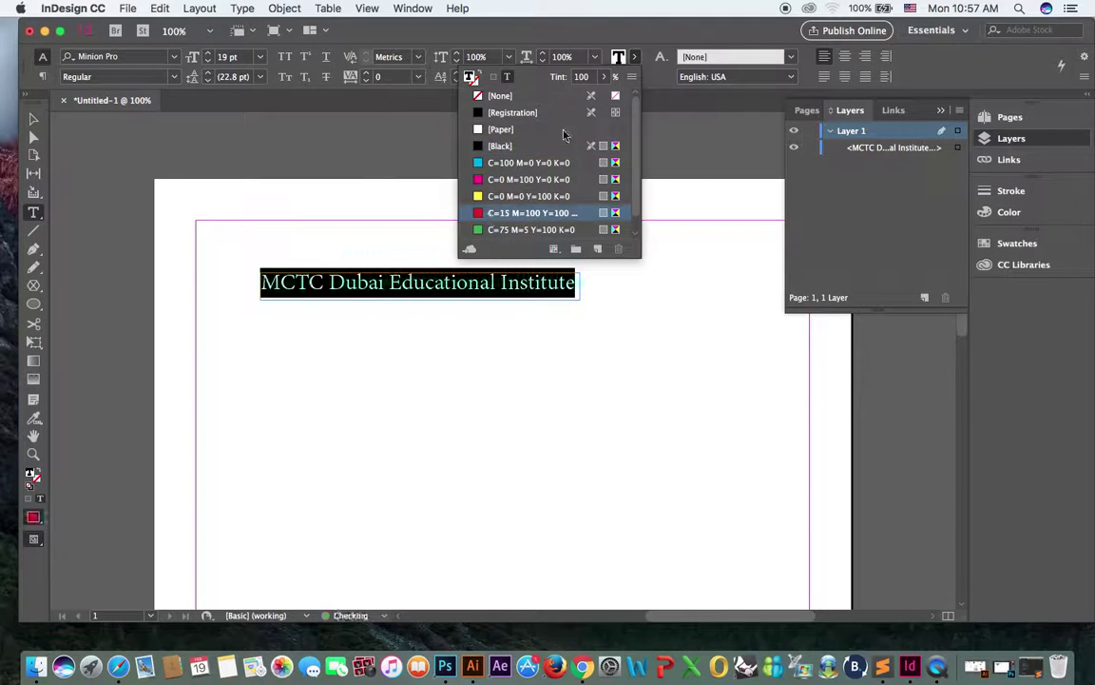
left_click(642, 38)
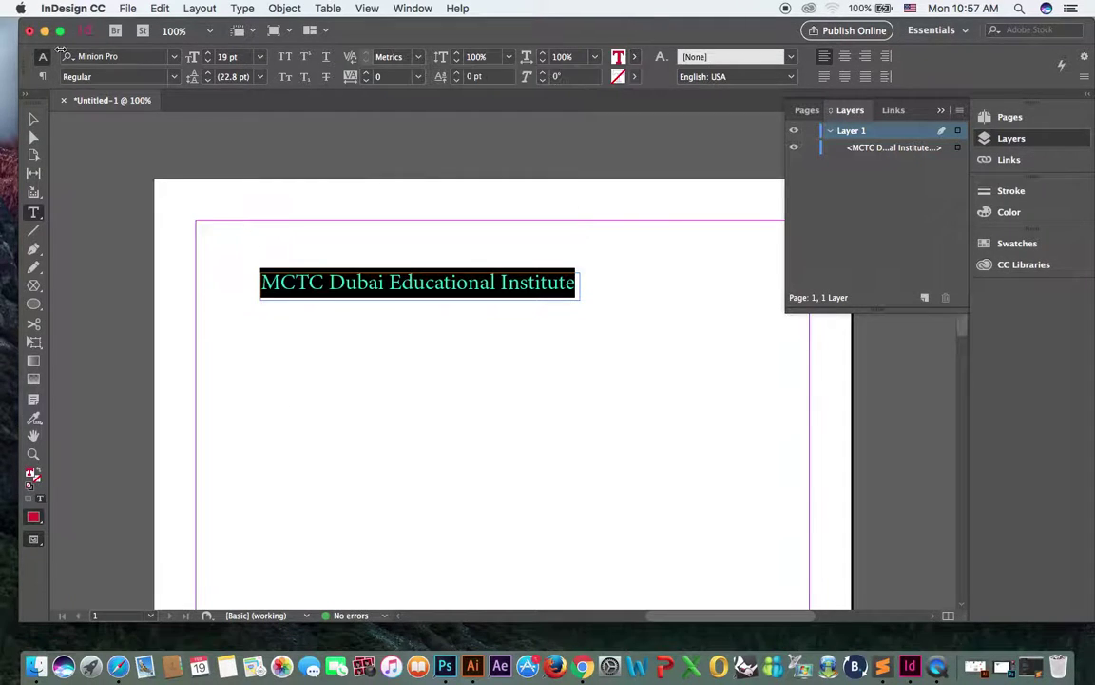
- Try the Bauhaus 93 font on the selected text, then set it to Apple Chancery
left_click(174, 56)
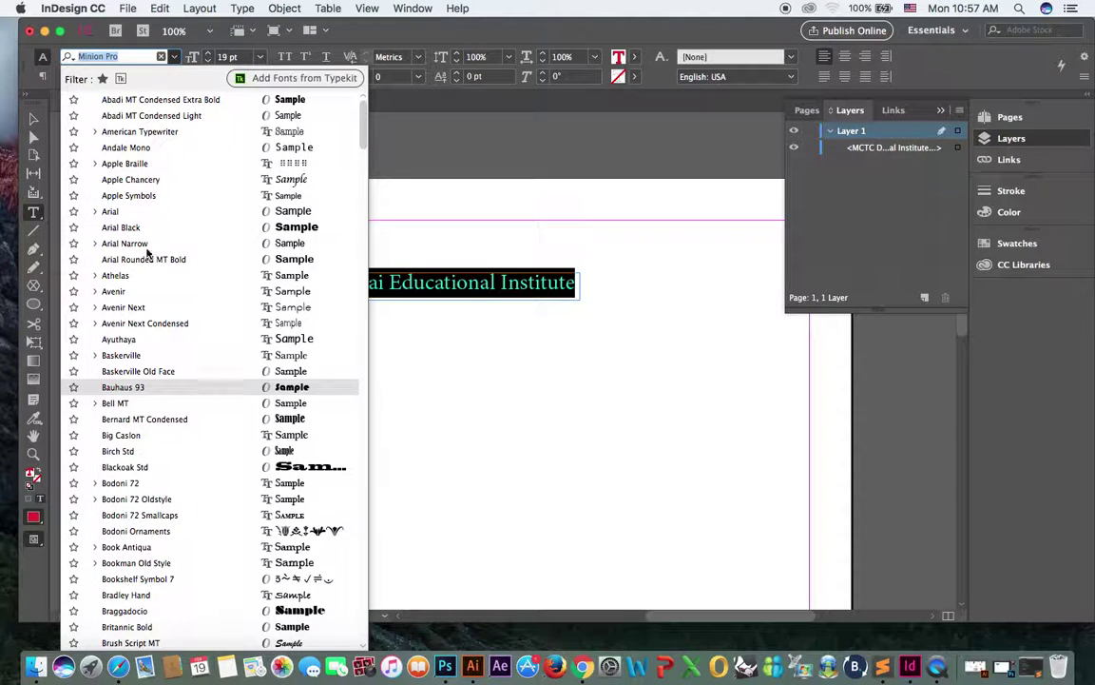
left_click(227, 387)
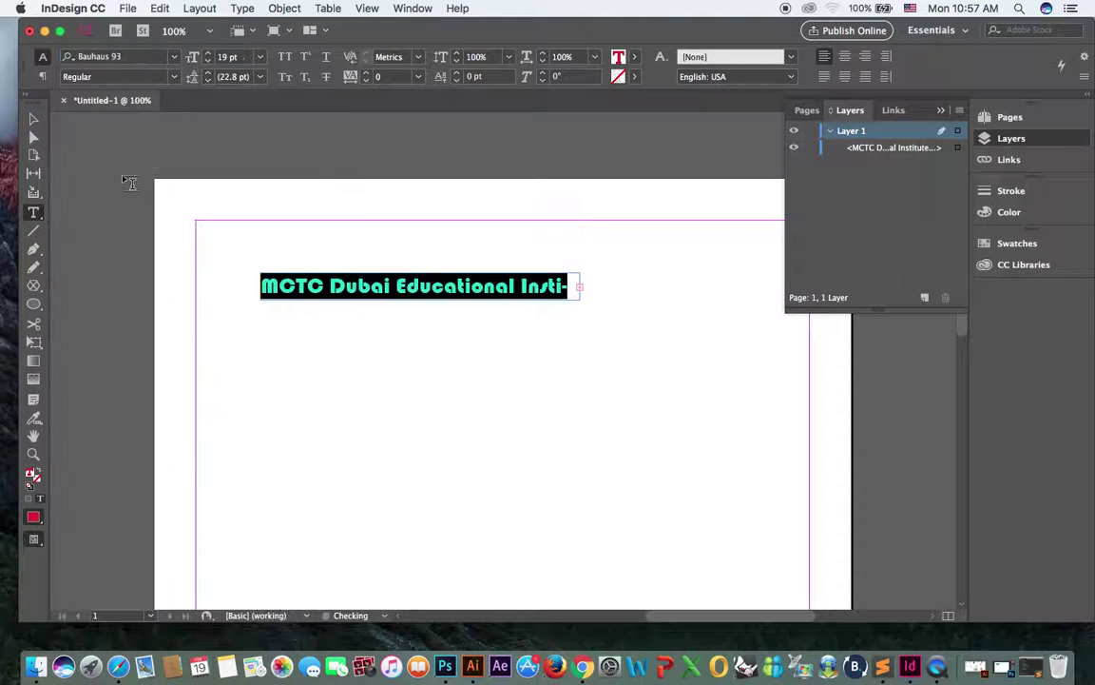
left_click(167, 58)
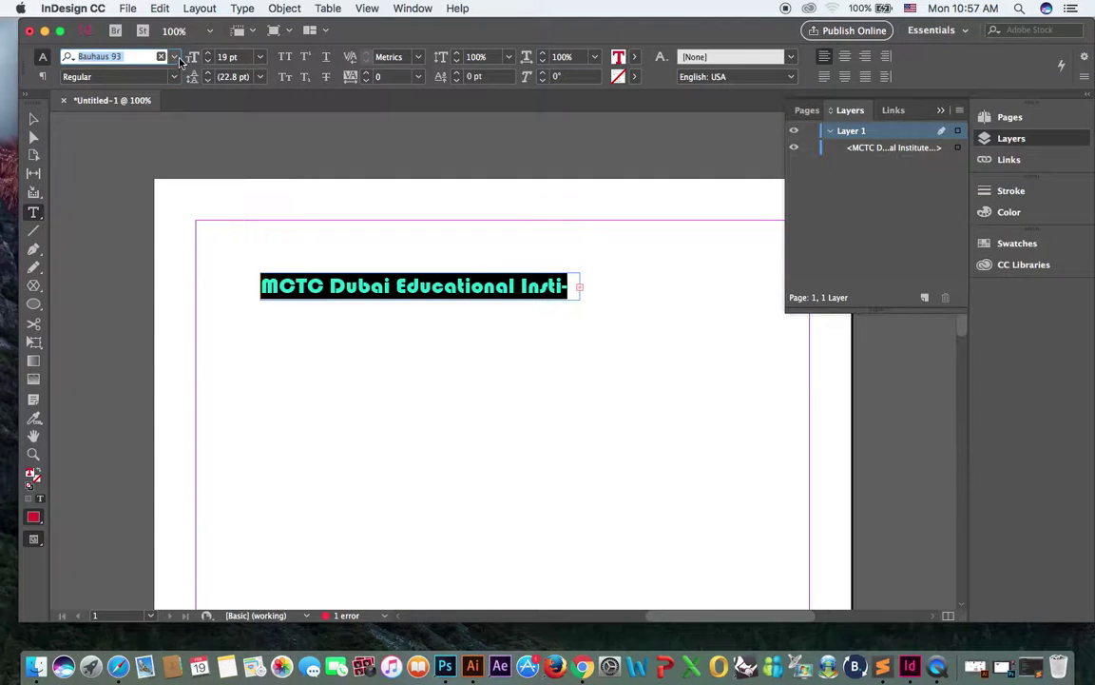
left_click(175, 57)
left_click(130, 211)
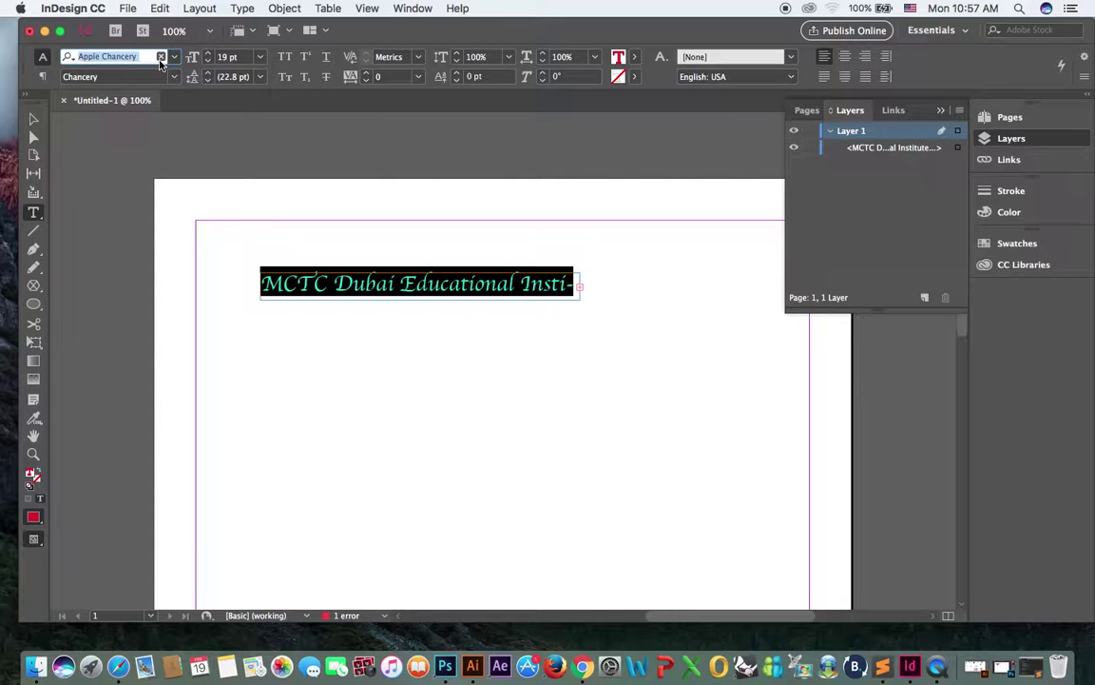
- Set the selected text line's font to Calibri in the Bold Italic style
type("cl")
key("BackSpace")
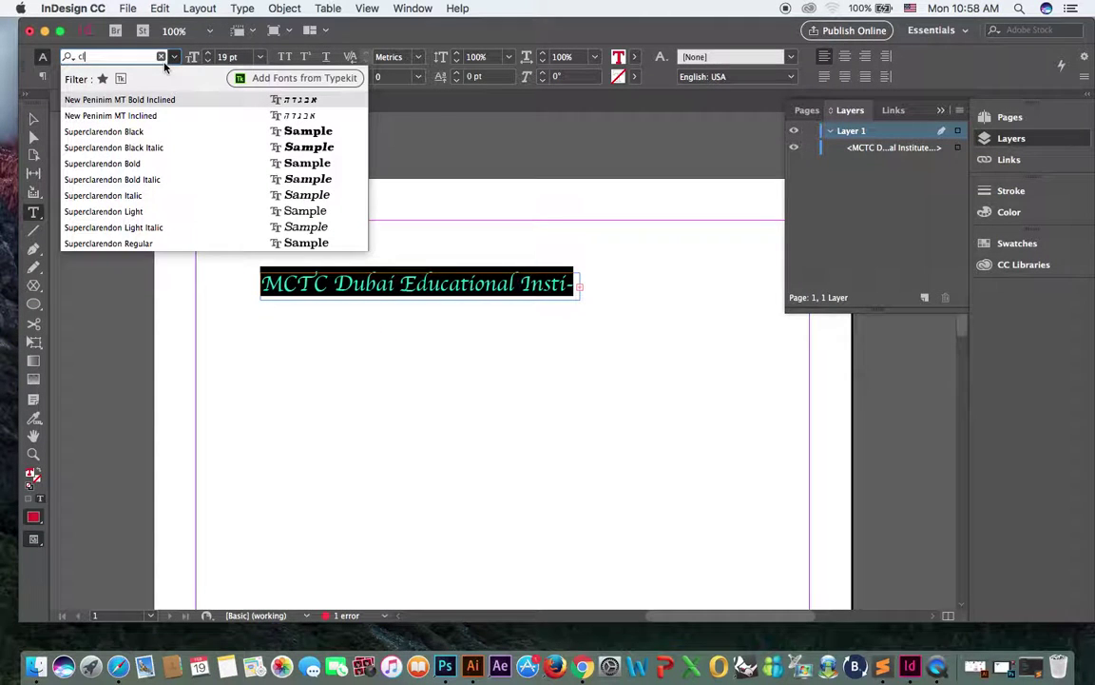
type("a")
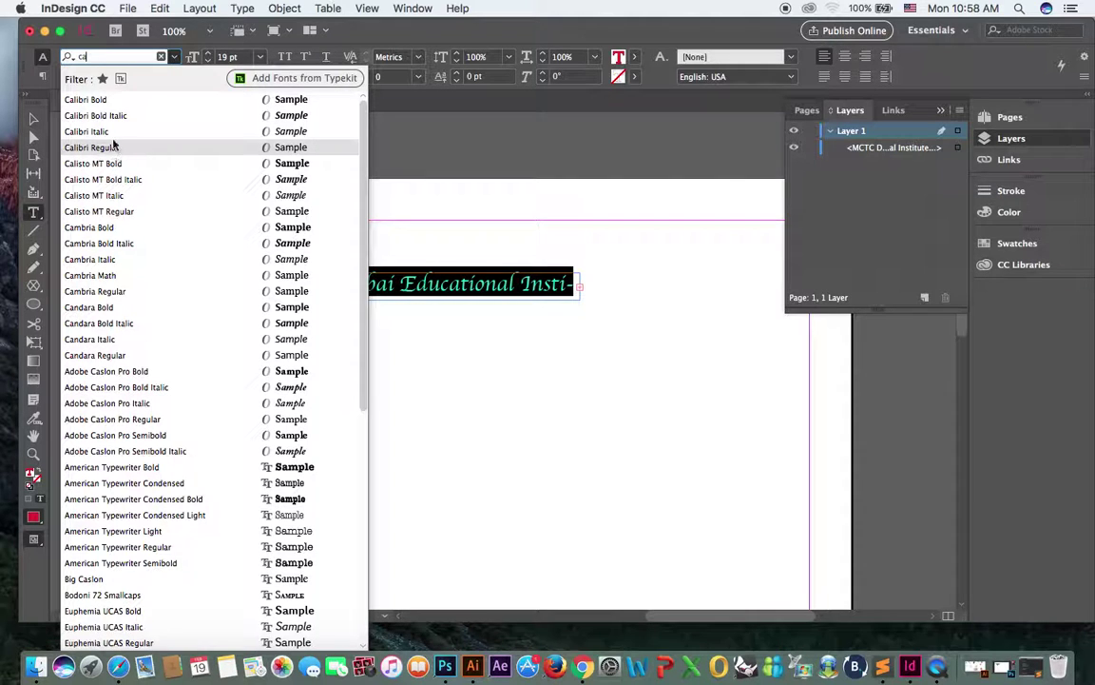
left_click(104, 148)
left_click(157, 76)
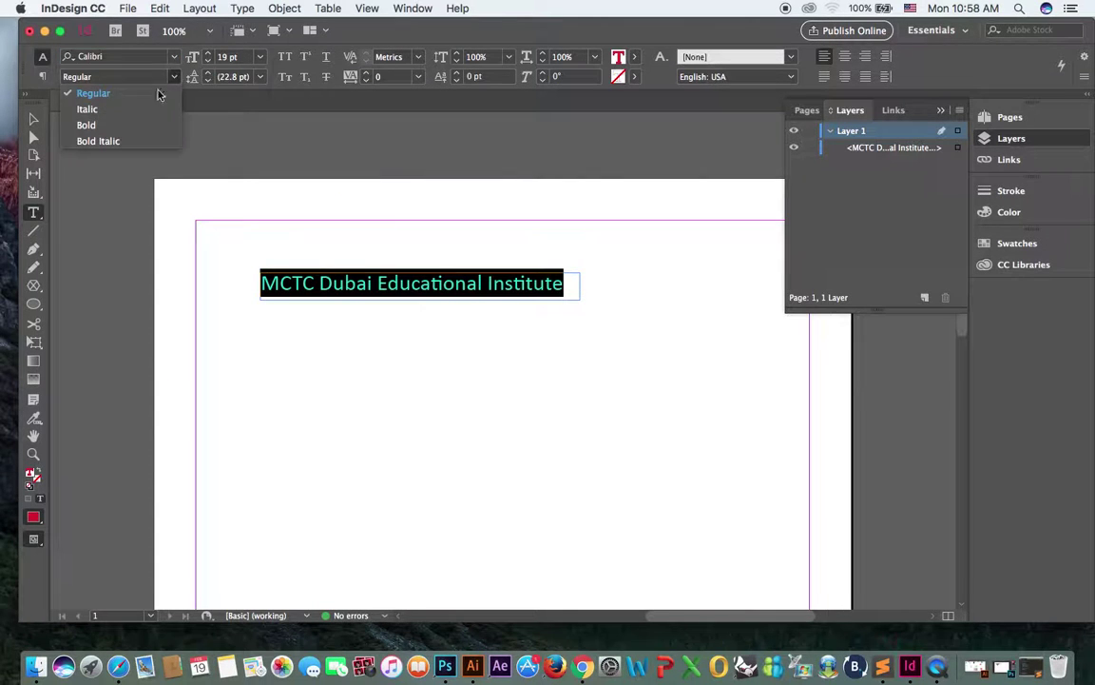
left_click(135, 142)
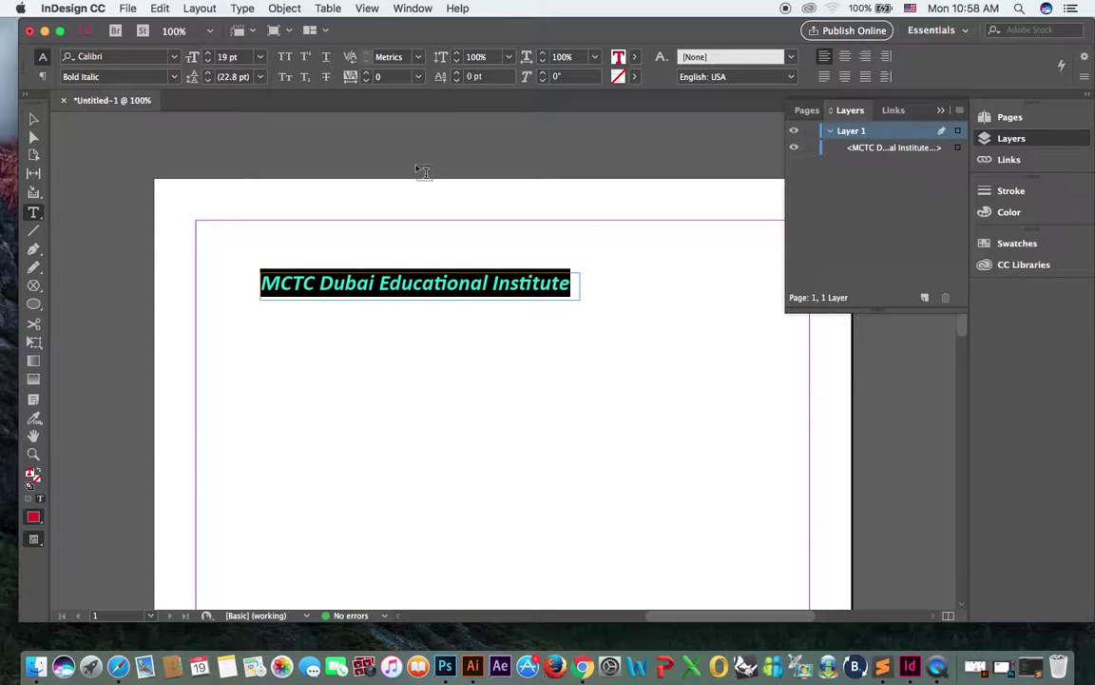
- Move the text frame sideways so it sits roughly centered near the top of the page, then deselect it
left_click(34, 119)
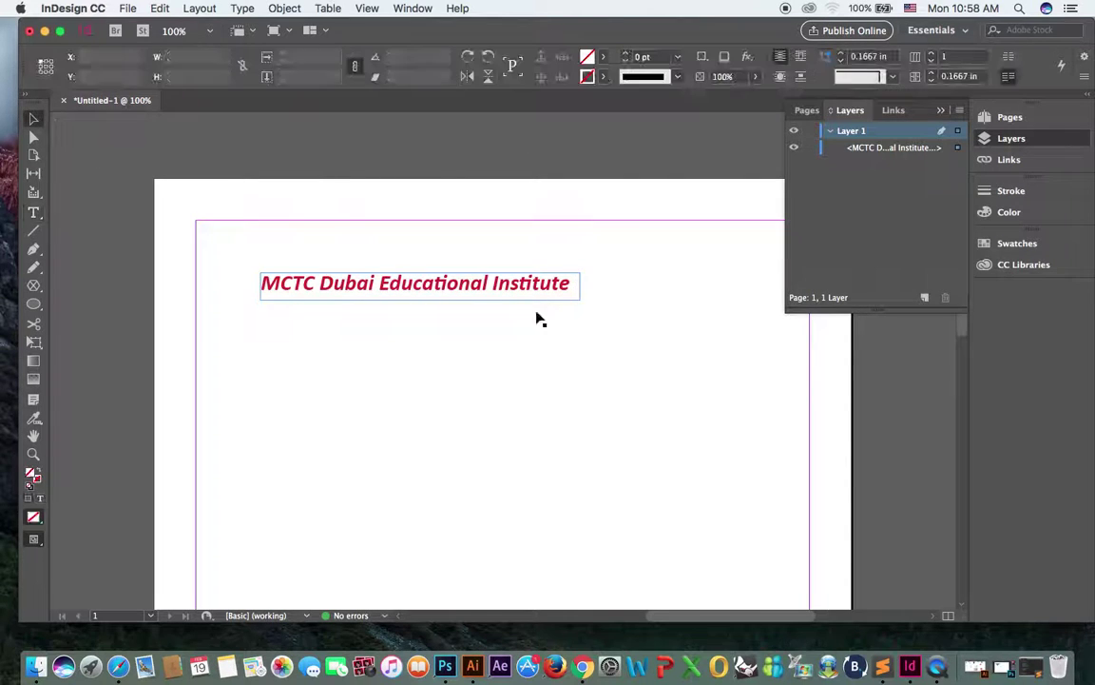
left_click_drag(465, 294, 541, 289)
left_click(487, 386)
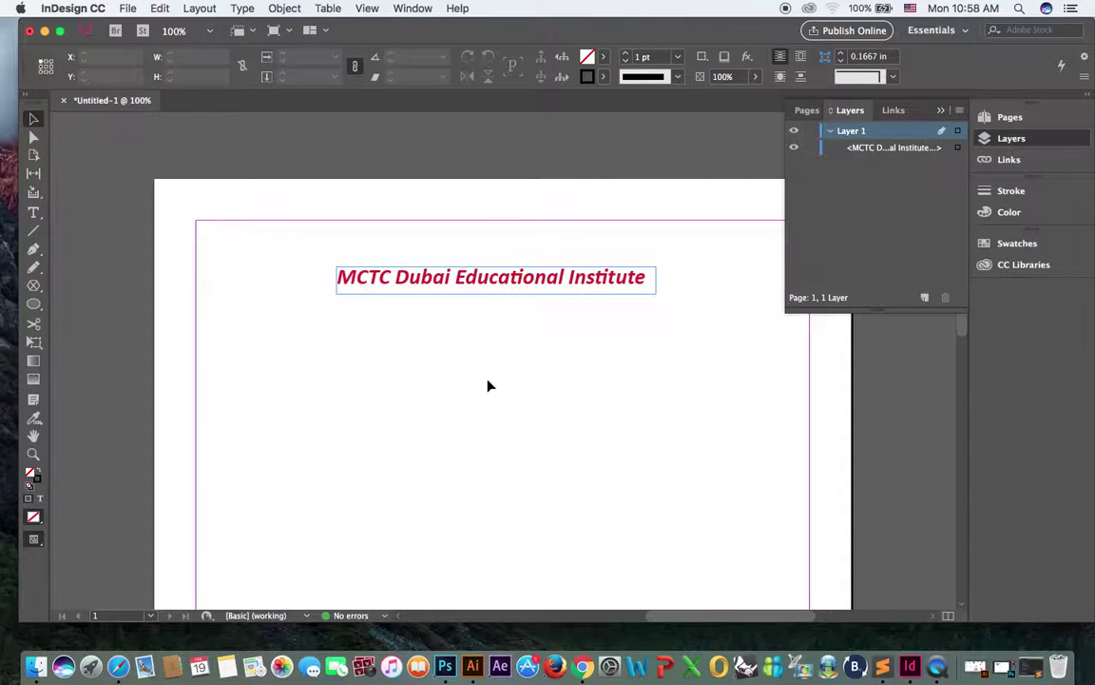